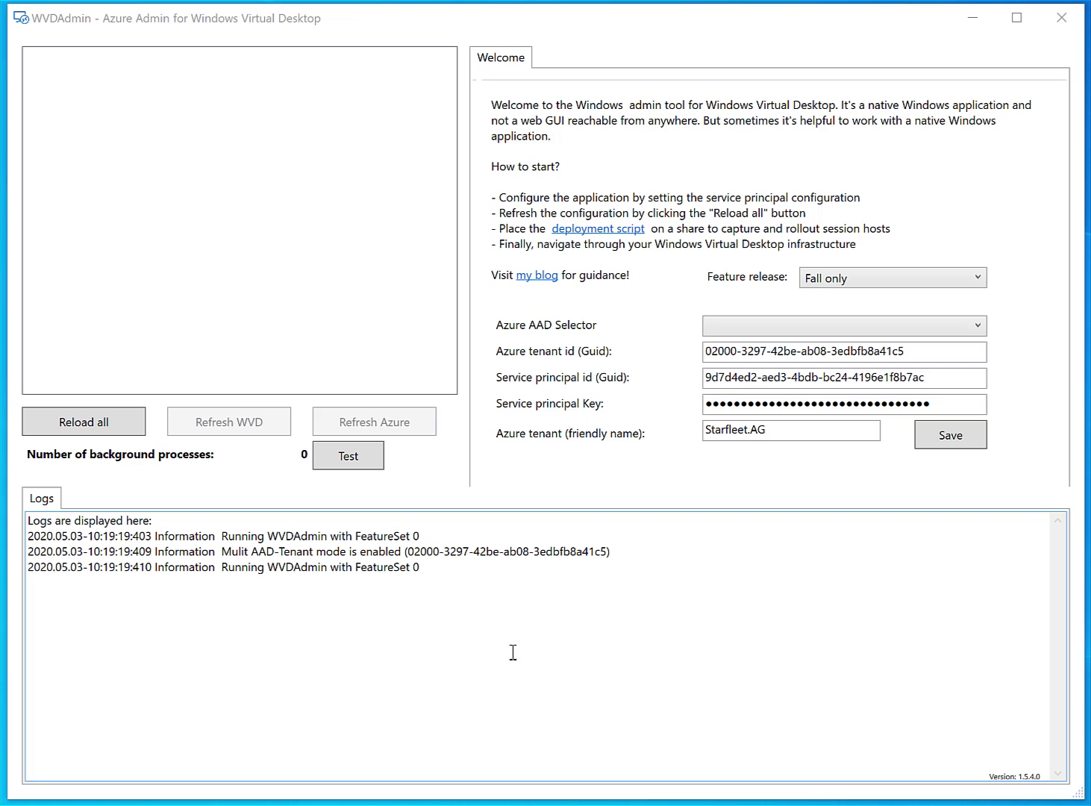
Select the ITProCloud.de tenant with the Fall + Spring feature release, save the configuration, and reload all data.
{"action": "left_click", "coordinate": [797, 325]}
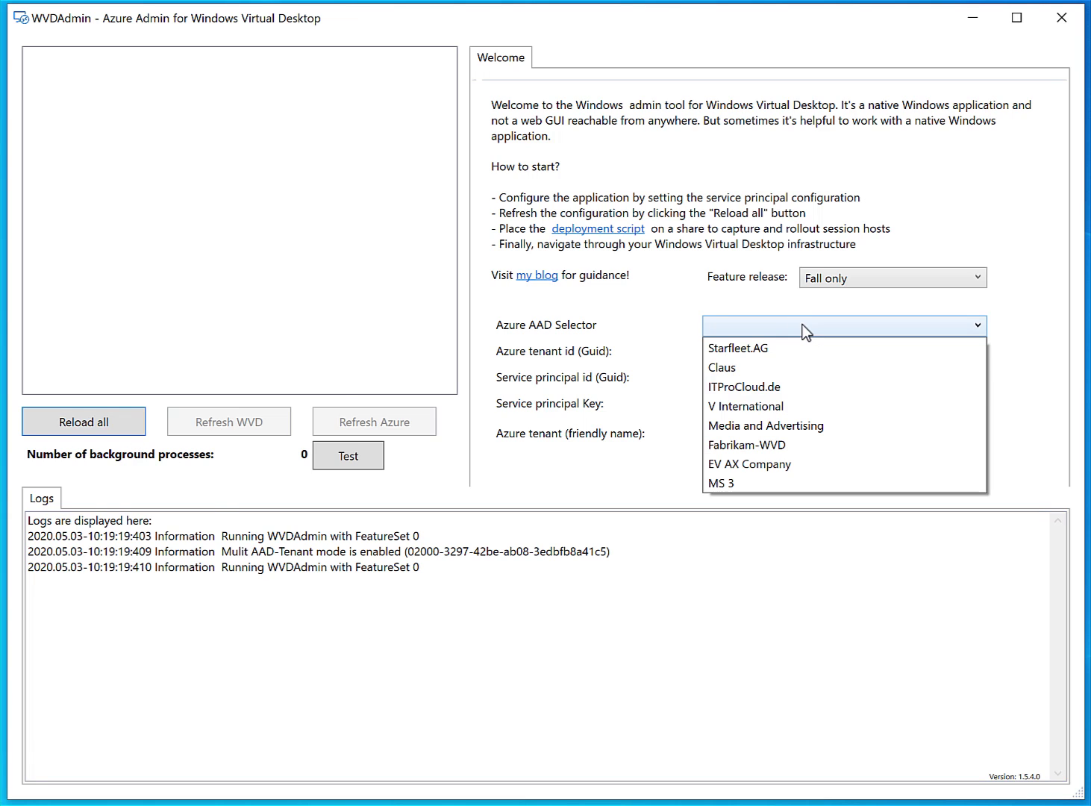
{"action": "left_click", "coordinate": [799, 386]}
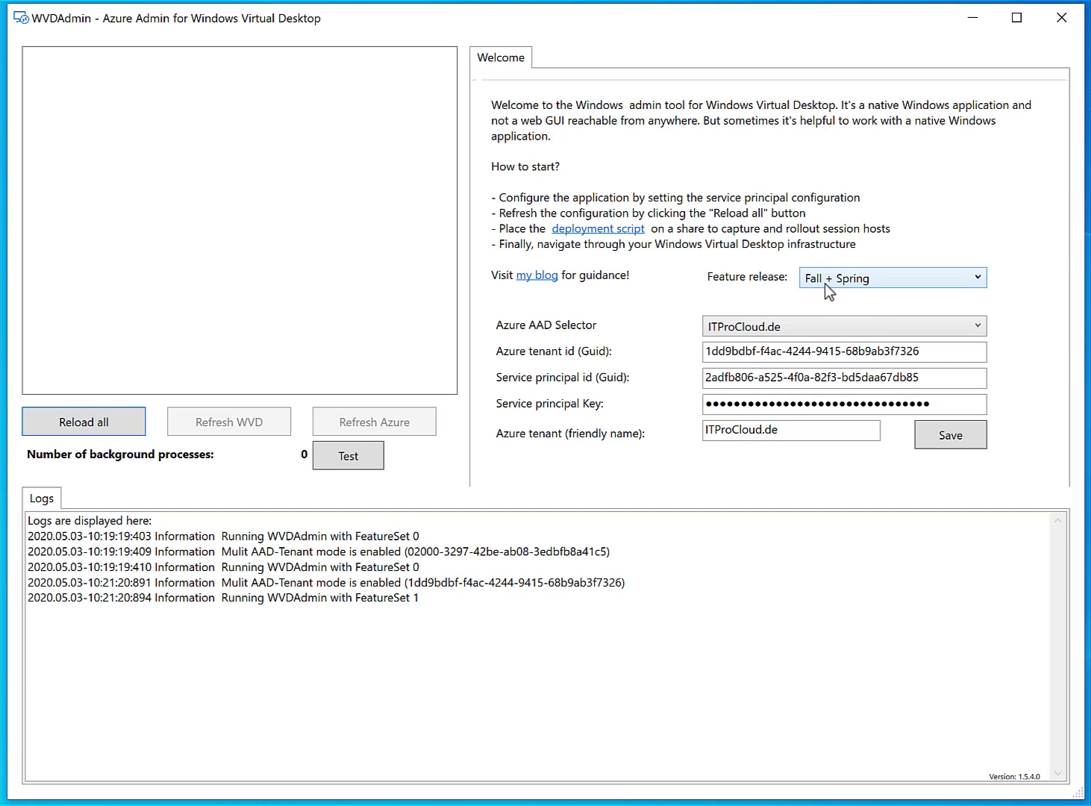
{"action": "left_click", "coordinate": [962, 440]}
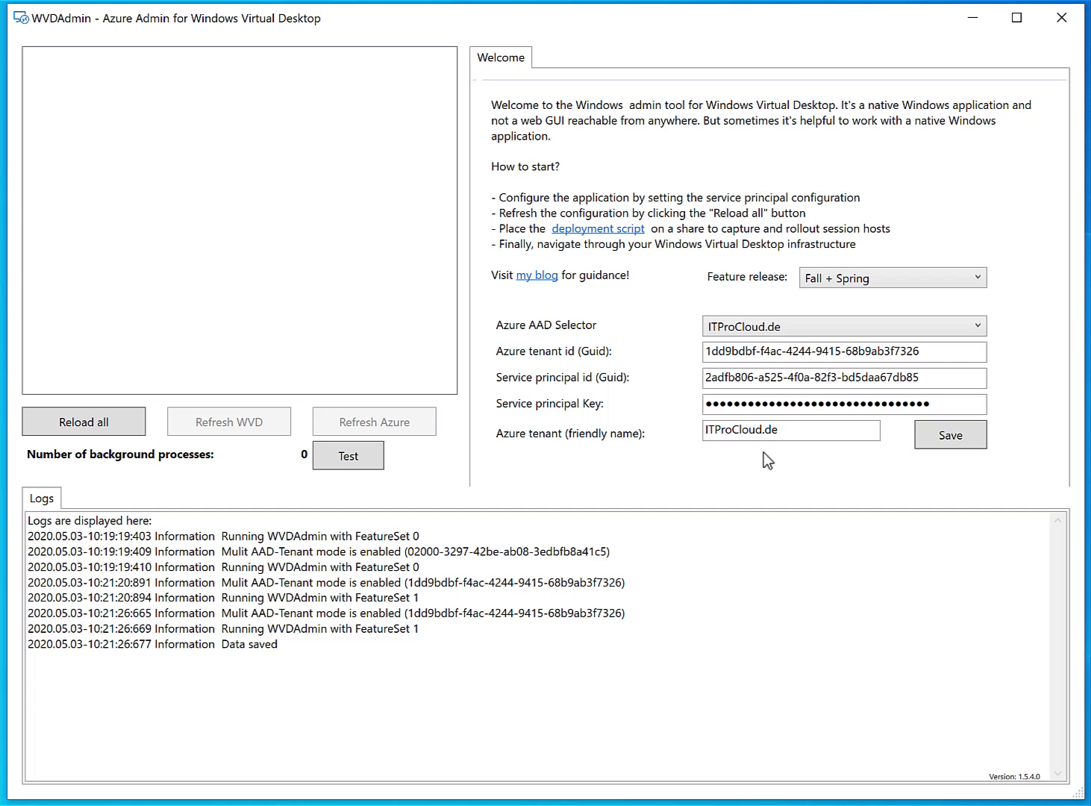
{"action": "left_click", "coordinate": [122, 424]}
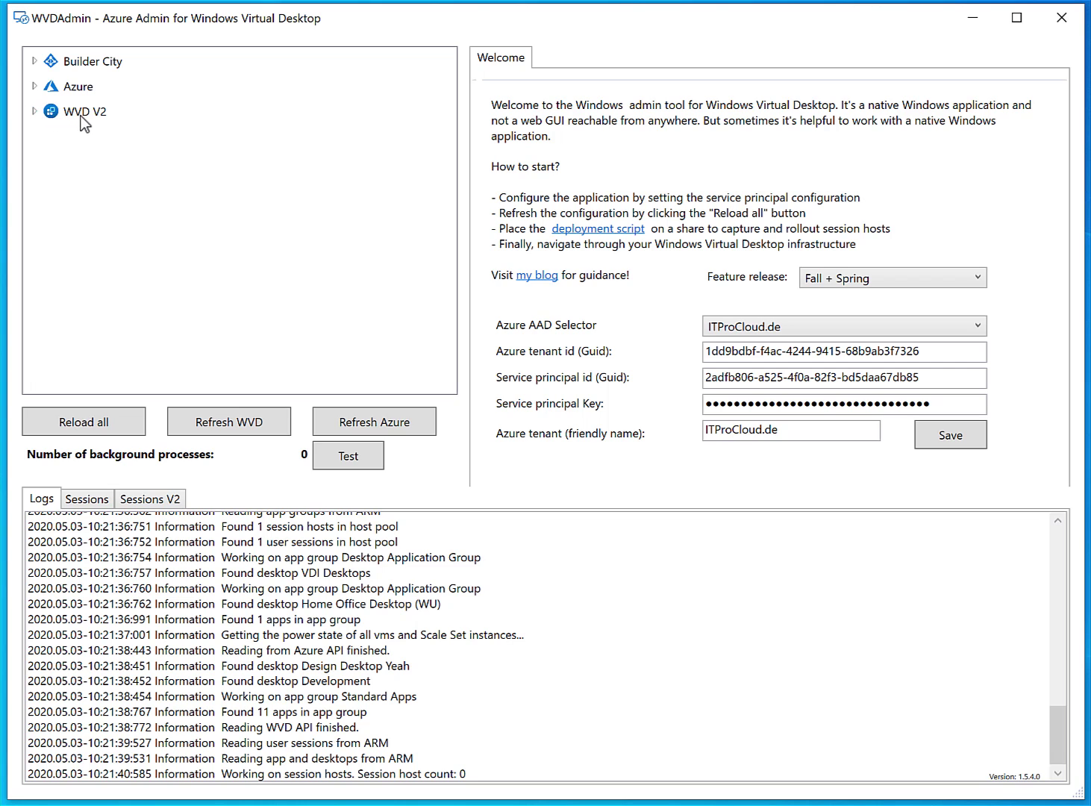
Expand WVD V2 to show the host pools under Microsoft MVP Subscription 12k.
{"action": "left_click", "coordinate": [35, 111]}
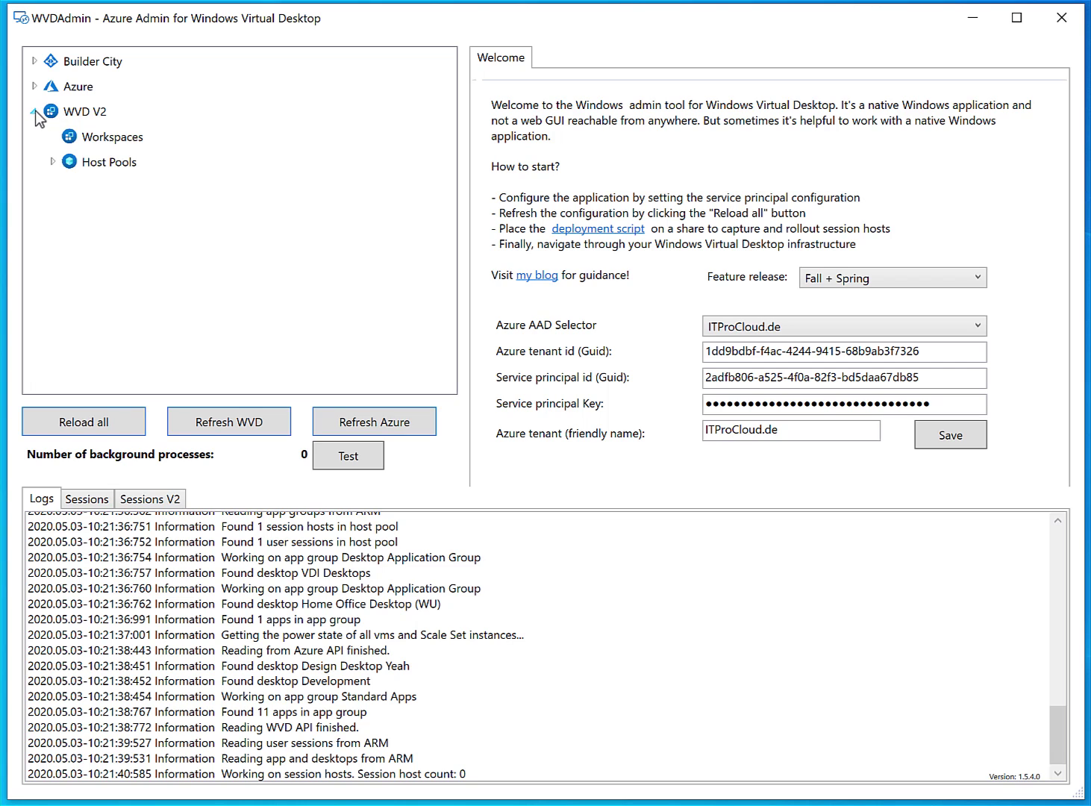
{"action": "left_click", "coordinate": [52, 161]}
{"action": "left_click", "coordinate": [71, 186]}
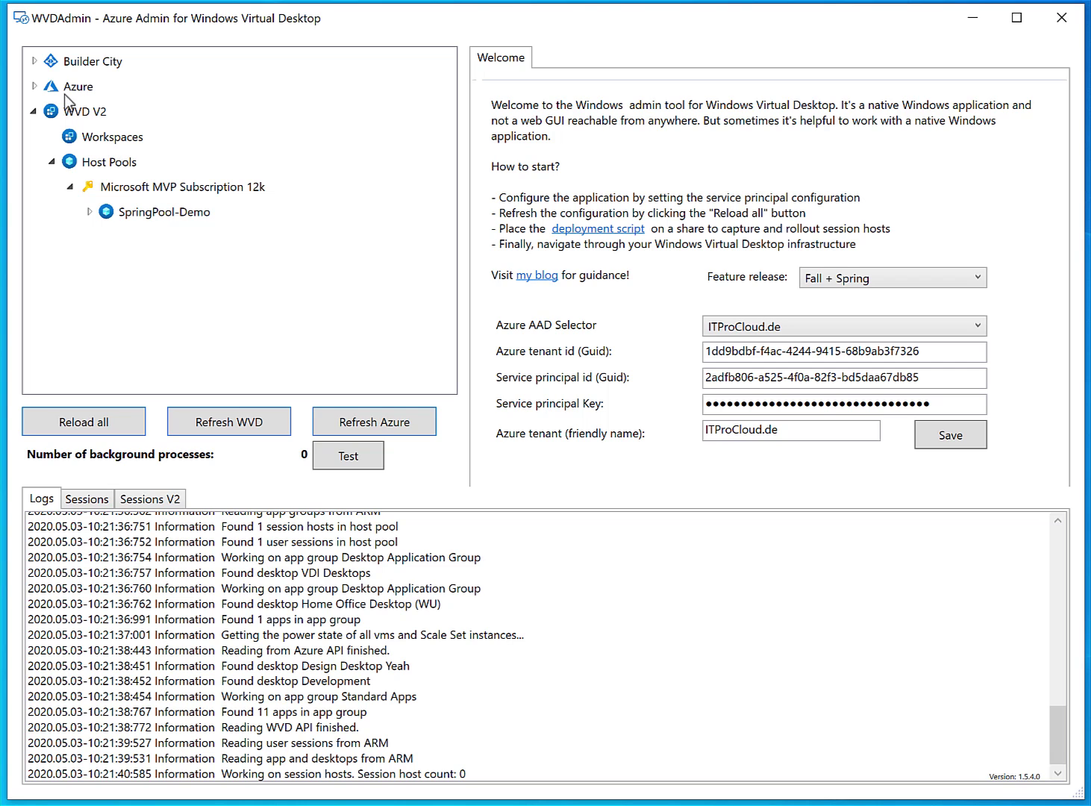
Inspect the Design host pool under Builder City and expand its application groups, session hosts and user sessions.
{"action": "left_click", "coordinate": [34, 62]}
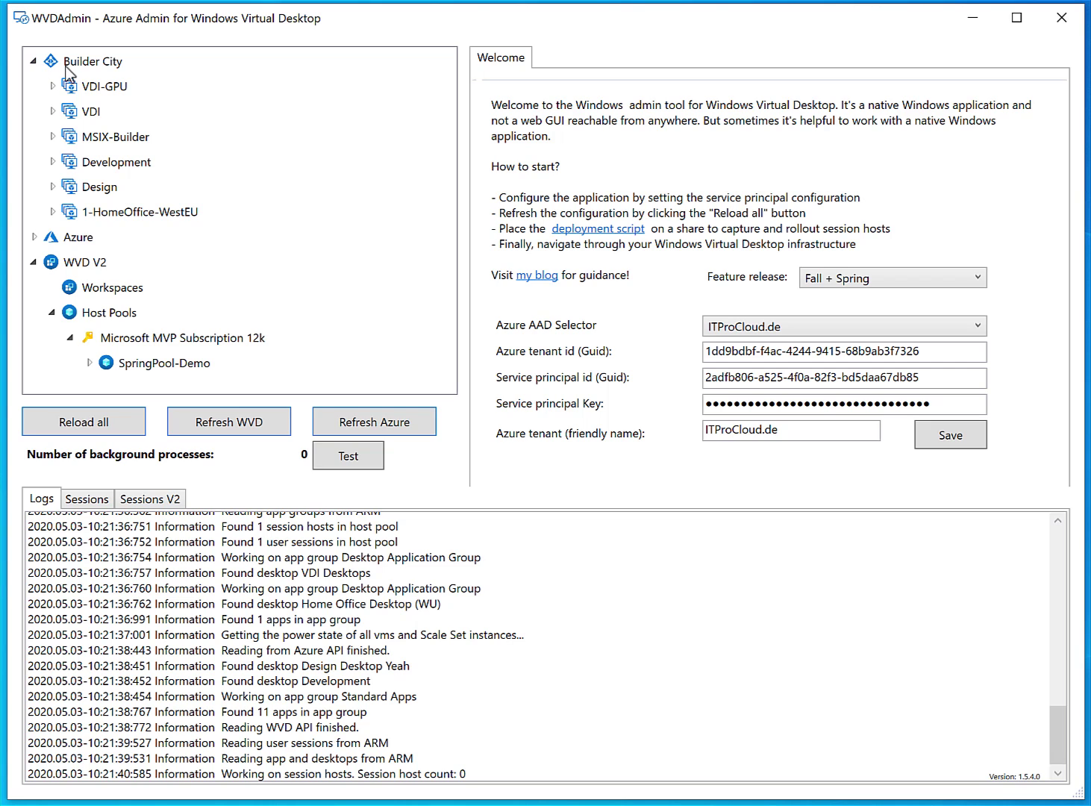
{"action": "left_click", "coordinate": [102, 190]}
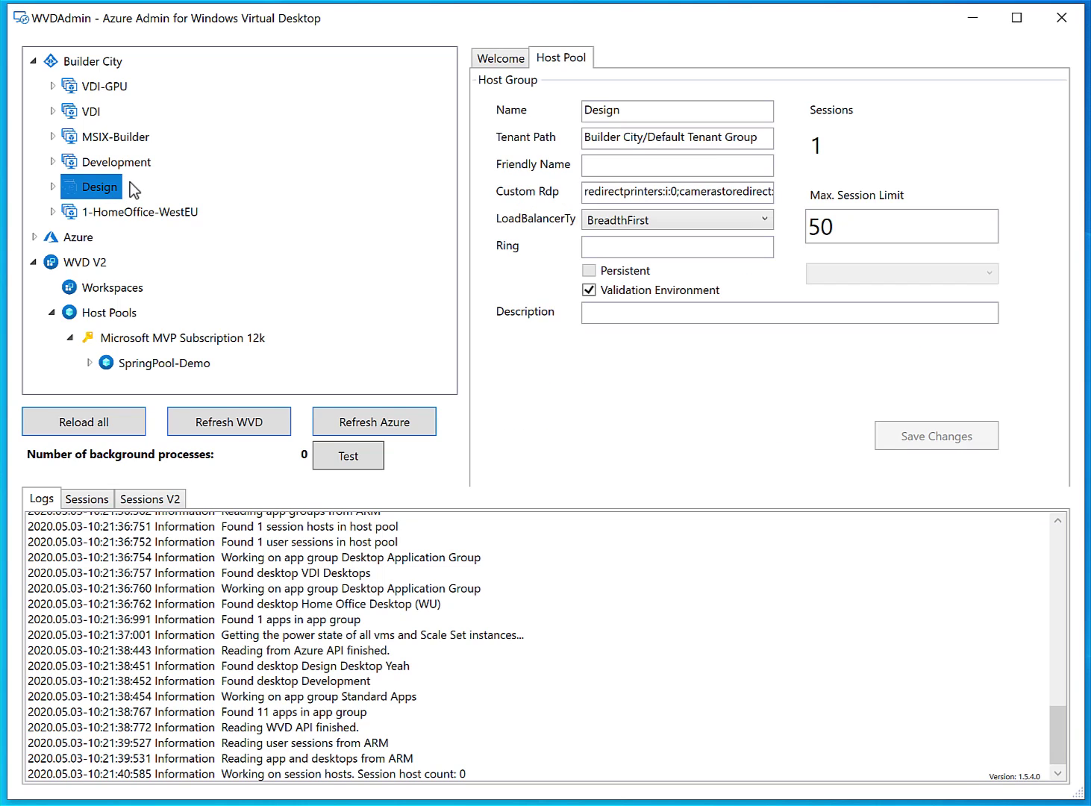
{"action": "left_click", "coordinate": [52, 188]}
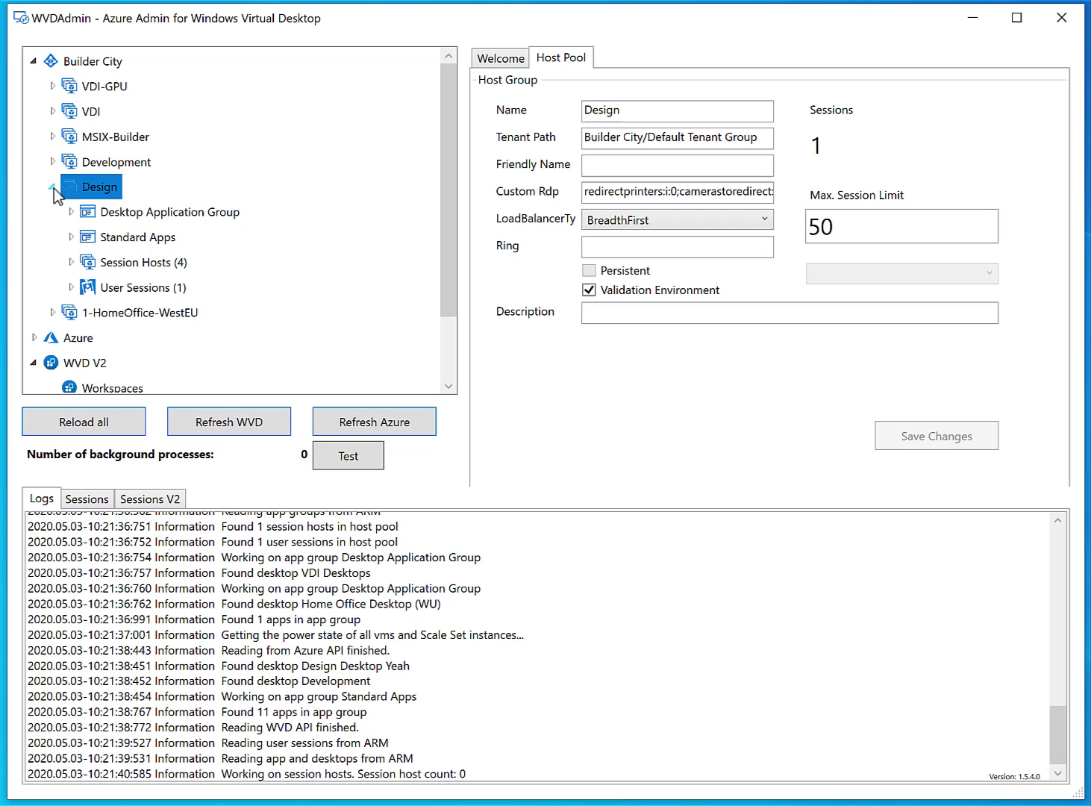
Migrate the Design host pool settings to WVD Spring Update as Design, in resource group WVD.Design2, location Central US.
{"action": "right_click", "coordinate": [108, 186]}
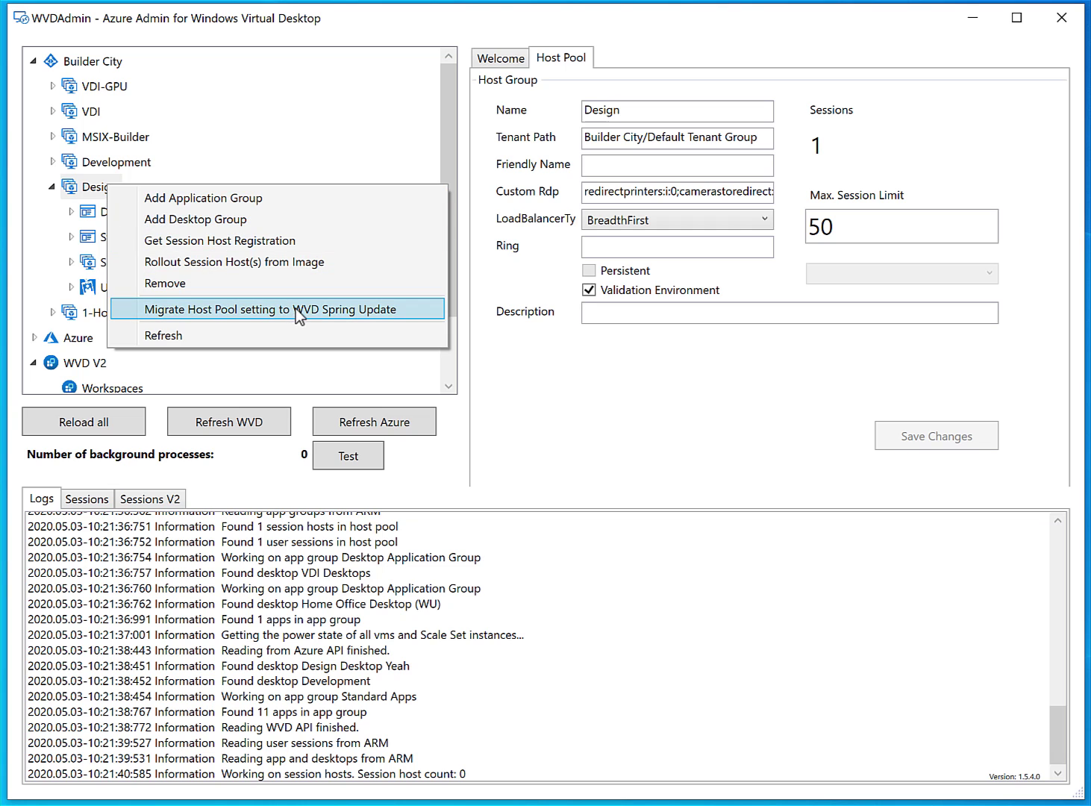
{"action": "left_click", "coordinate": [321, 308]}
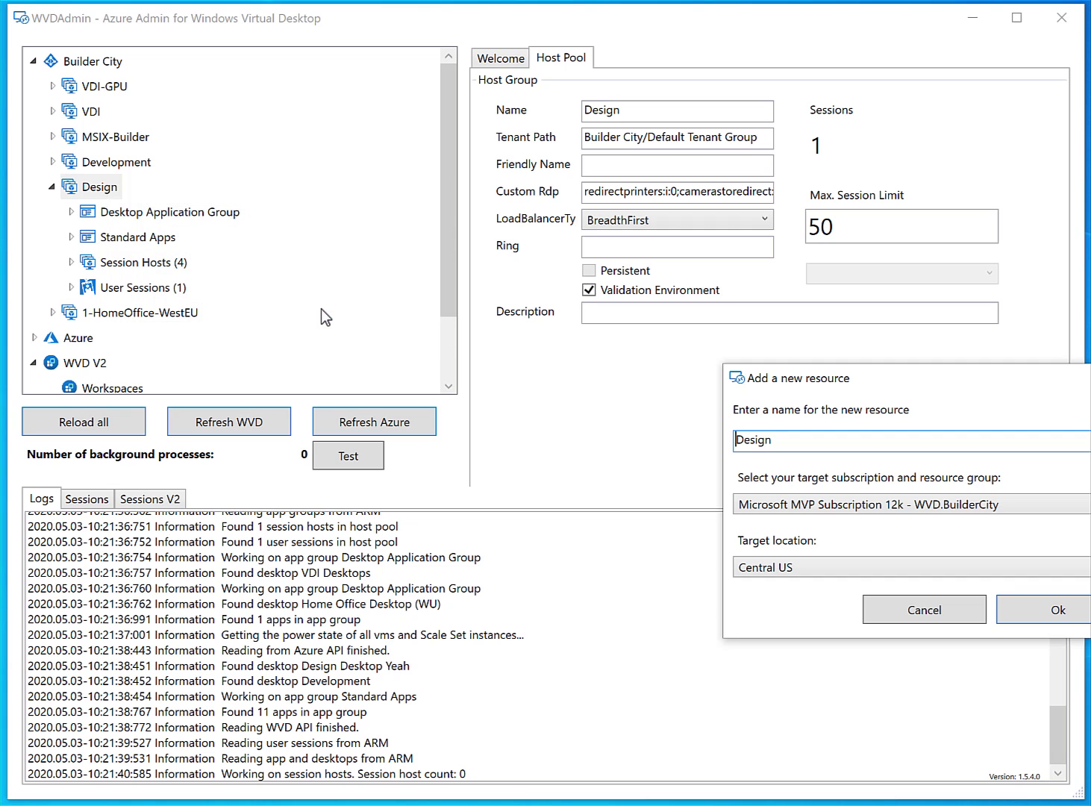
{"action": "left_click_drag", "start_coordinate": [978, 385], "coordinate": [717, 267]}
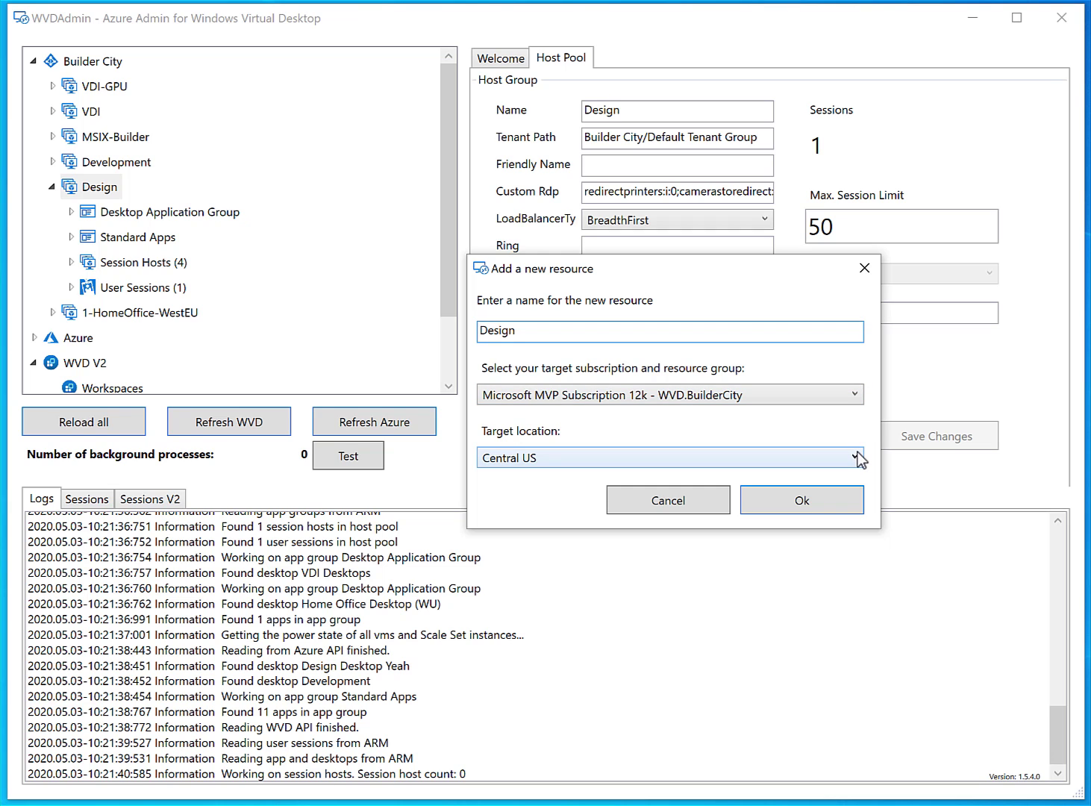
{"action": "left_click", "coordinate": [854, 396]}
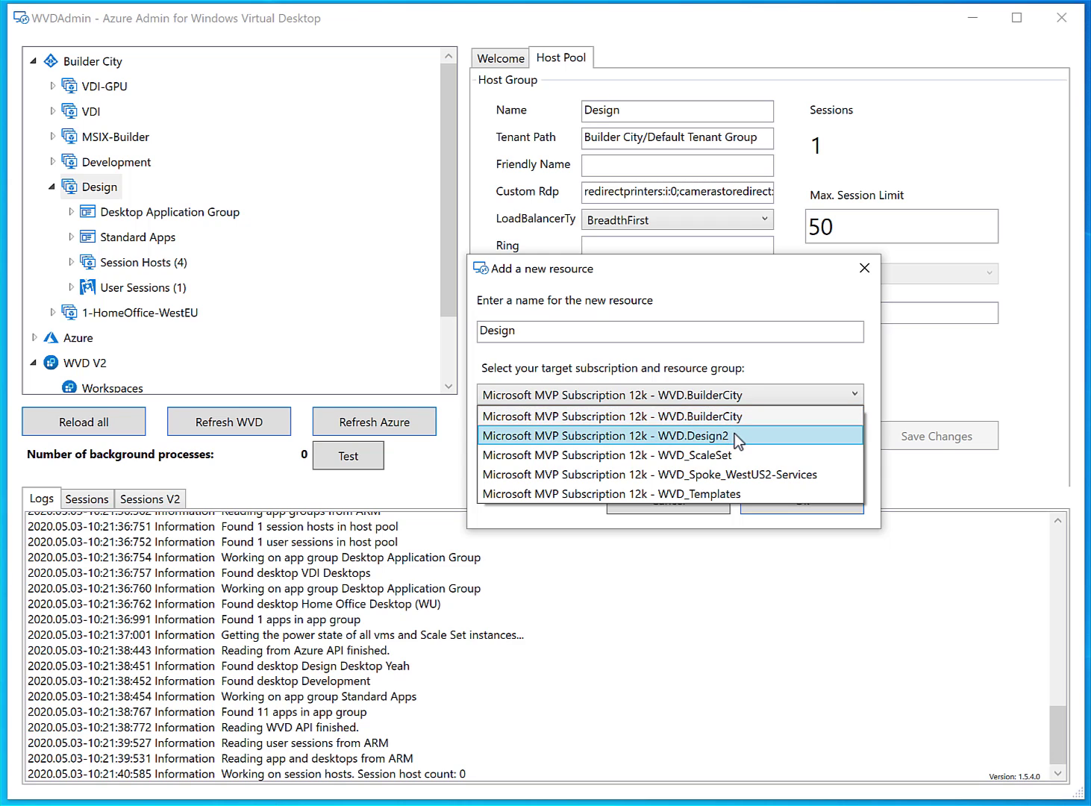
{"action": "left_click", "coordinate": [735, 436]}
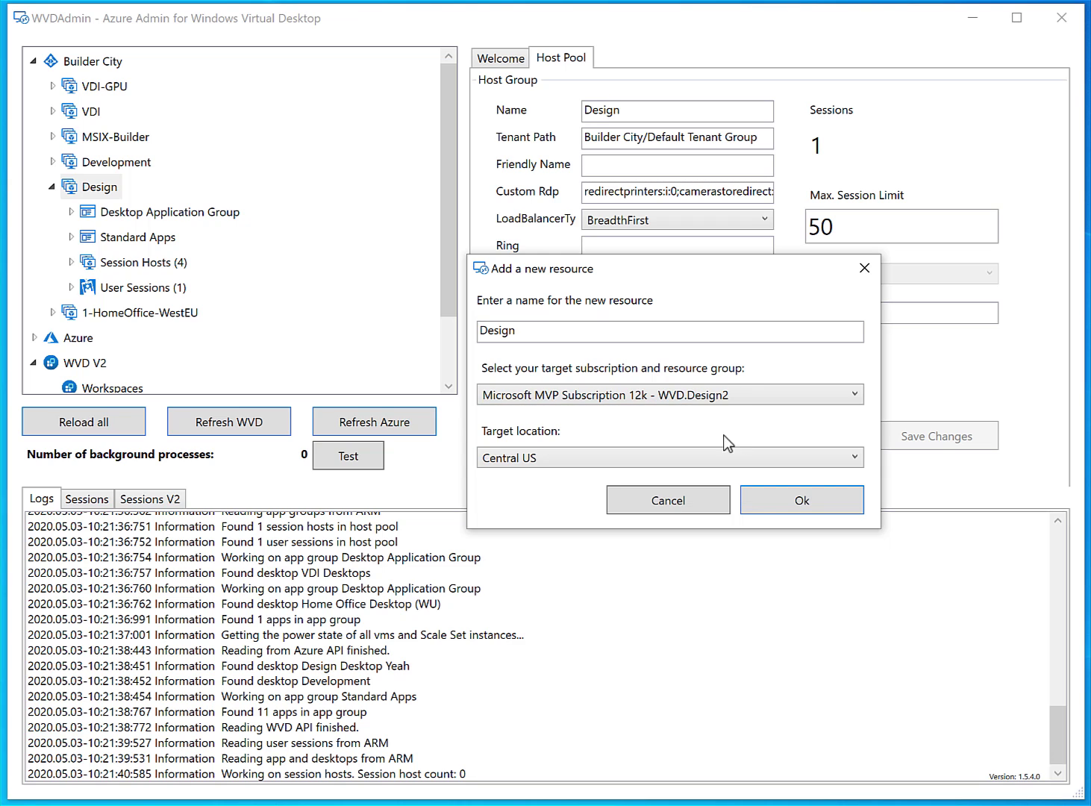
{"action": "left_click", "coordinate": [854, 458]}
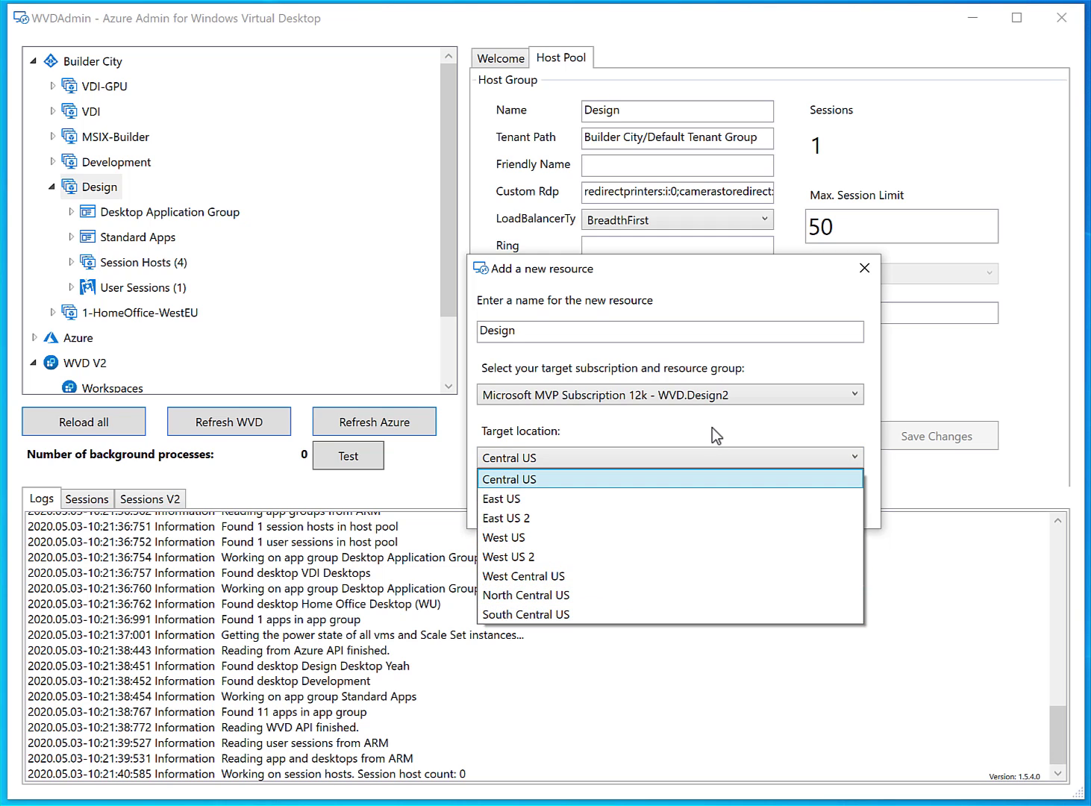
{"action": "left_click", "coordinate": [707, 479]}
{"action": "left_click", "coordinate": [791, 503]}
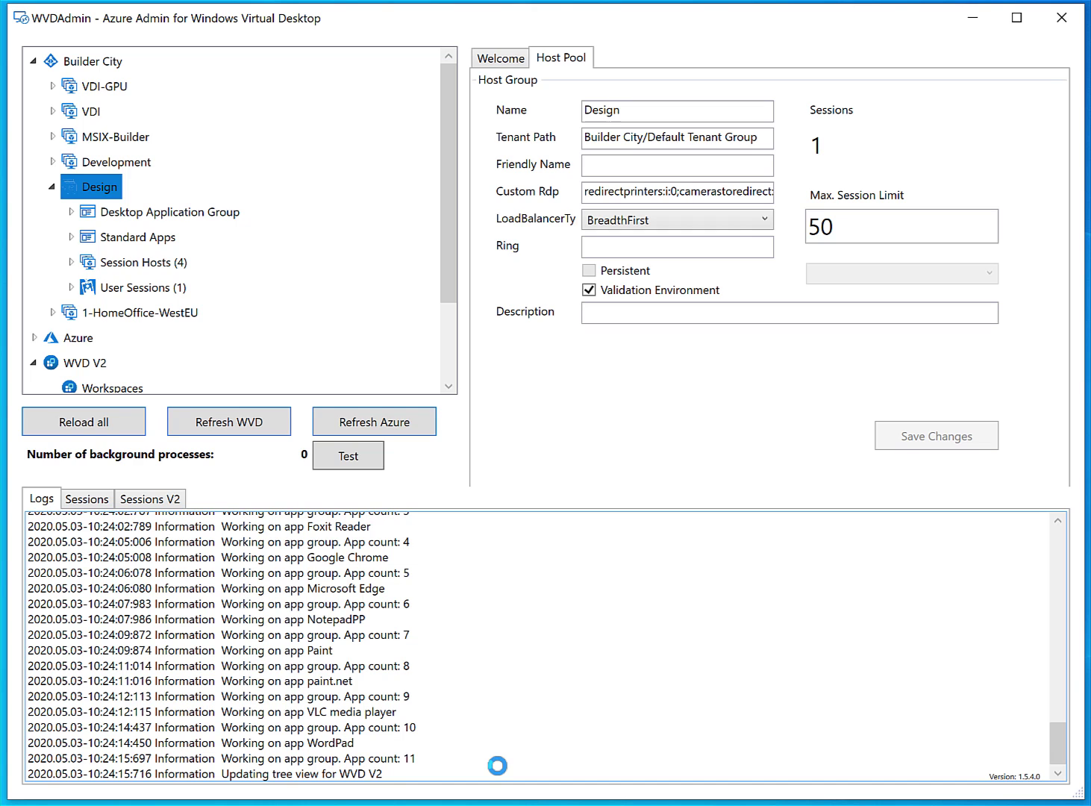
Examine the properties of the migrated Design host pool under WVD V2.
{"action": "left_click_drag", "start_coordinate": [452, 254], "coordinate": [450, 345]}
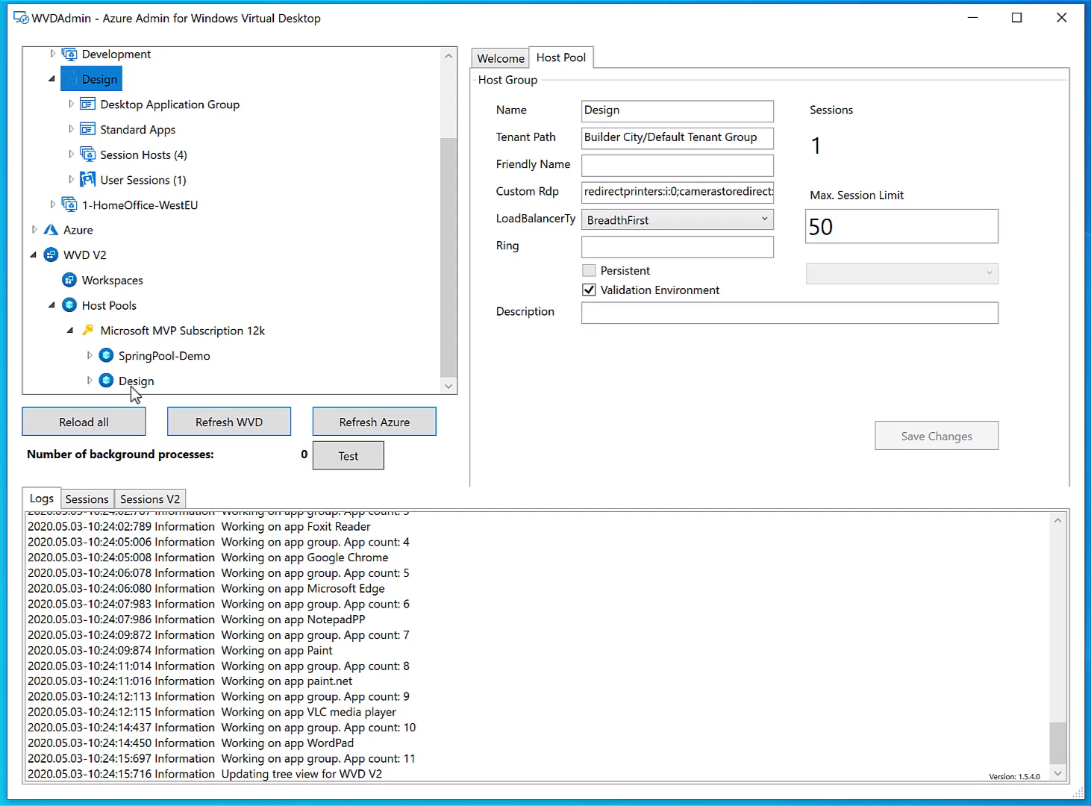
{"action": "left_click", "coordinate": [89, 381]}
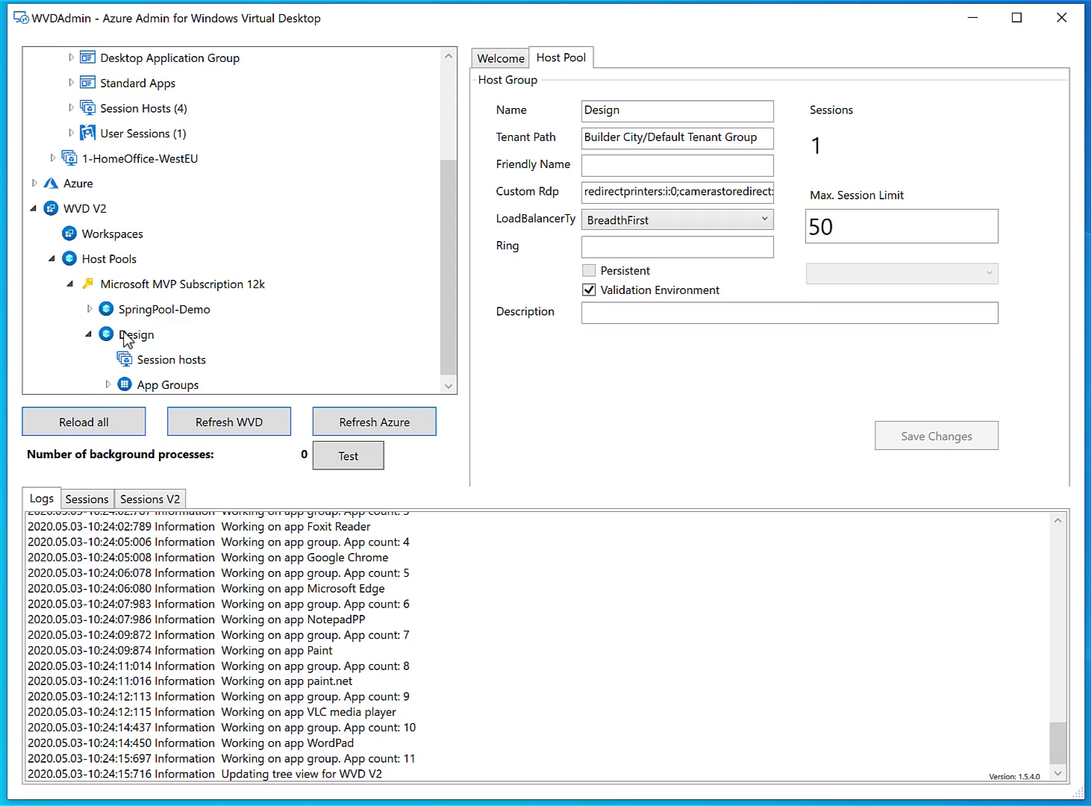
{"action": "left_click", "coordinate": [126, 333]}
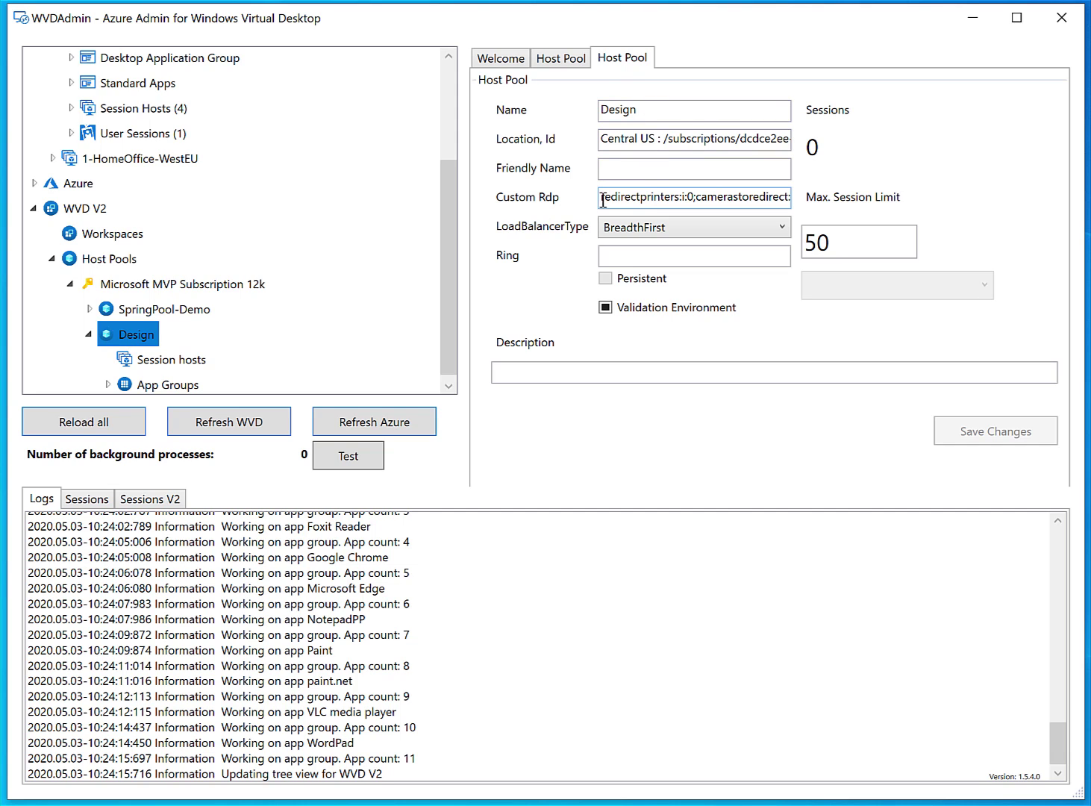
{"action": "left_click", "coordinate": [650, 254]}
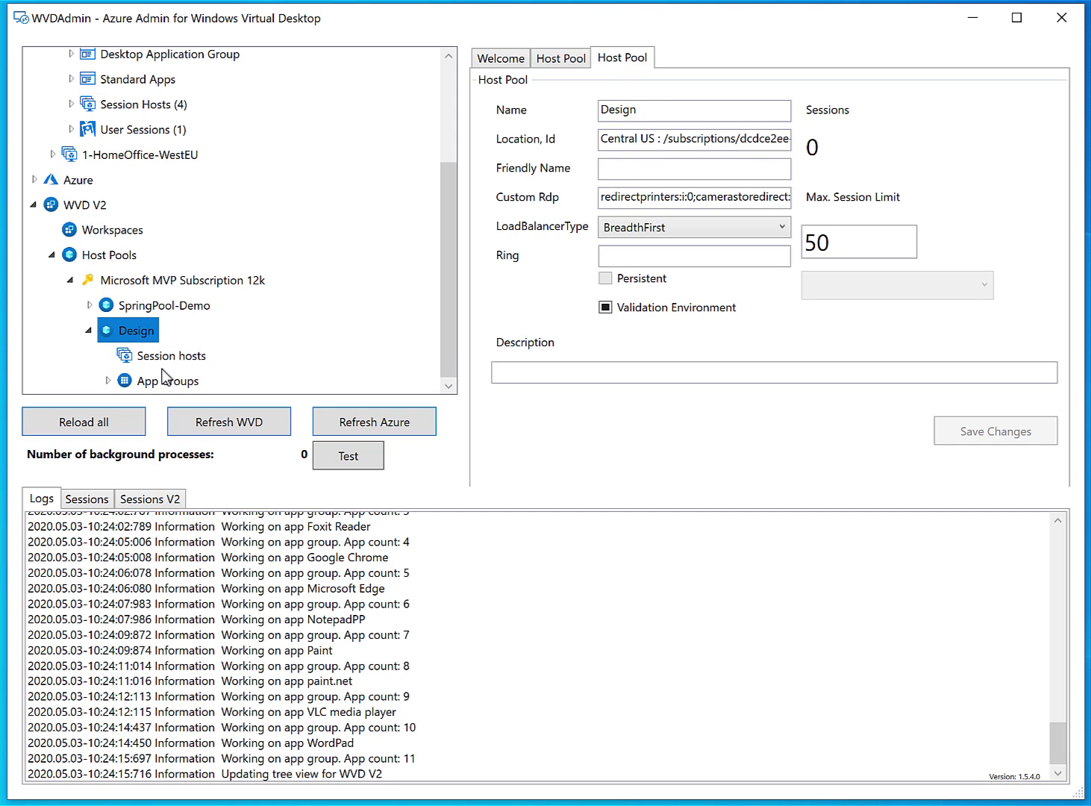
Examine the Desktop Application Group, its session desktop and the Standard Apps group in the migrated Design pool.
{"action": "left_click", "coordinate": [108, 385]}
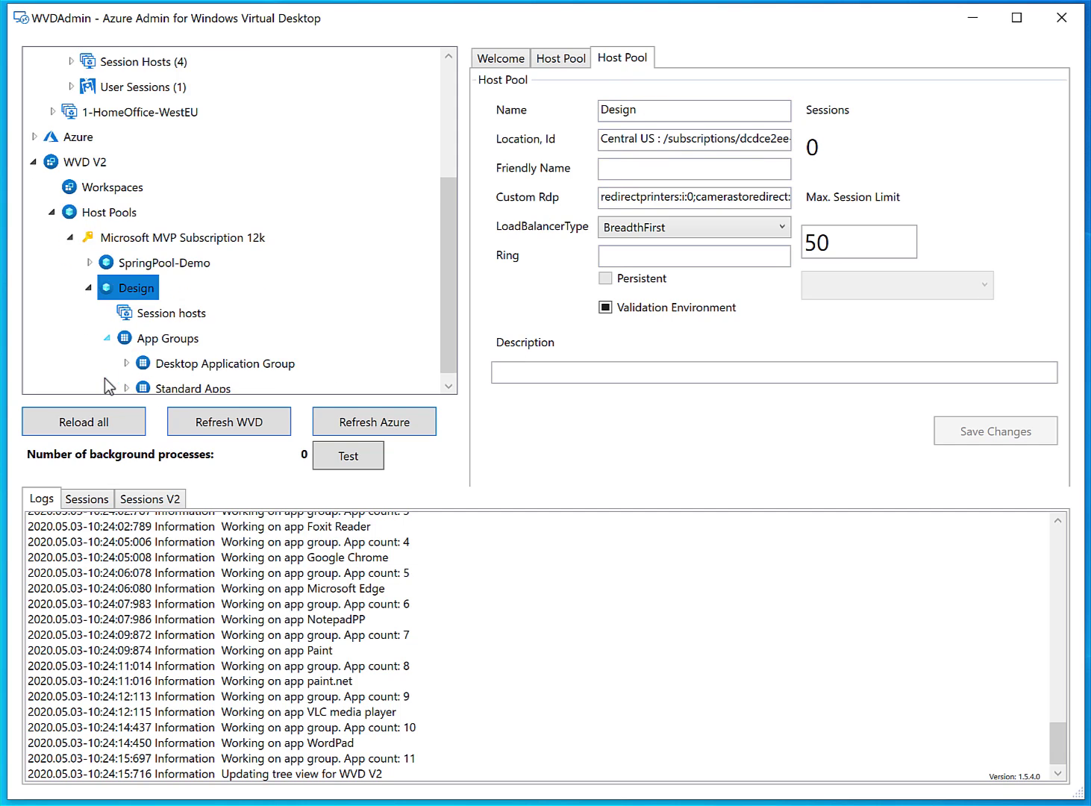
{"action": "left_click", "coordinate": [206, 358]}
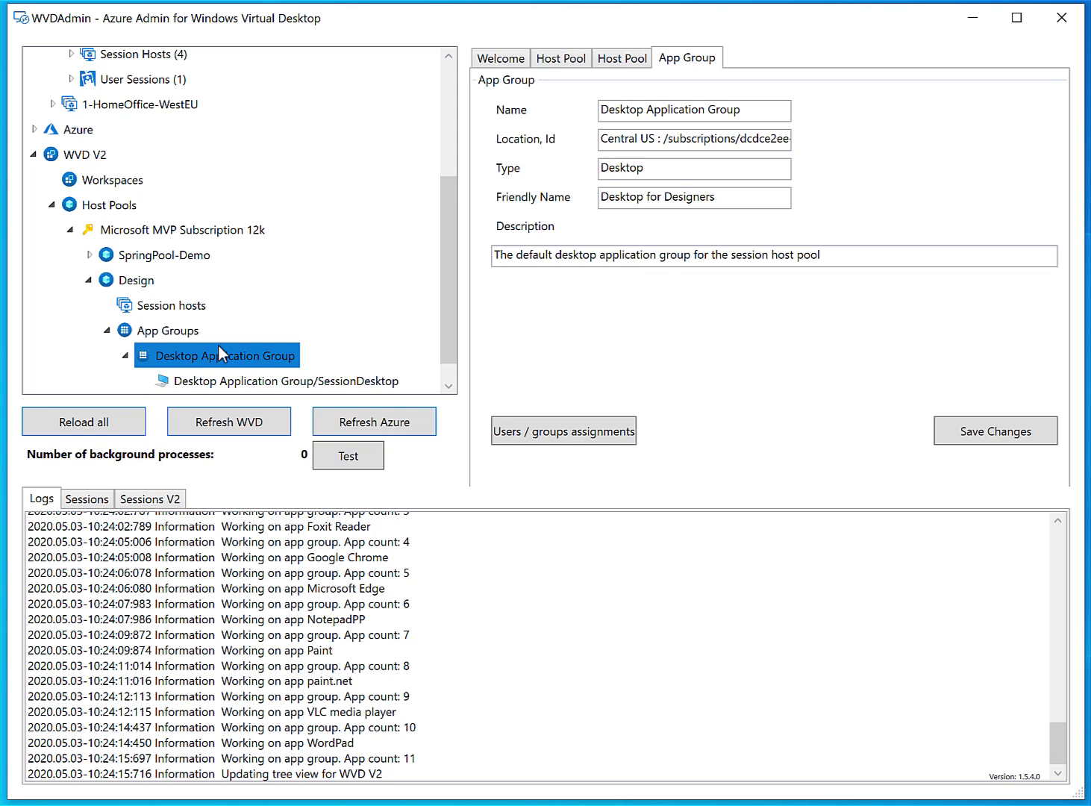
{"action": "left_click", "coordinate": [224, 356]}
{"action": "left_click", "coordinate": [197, 382]}
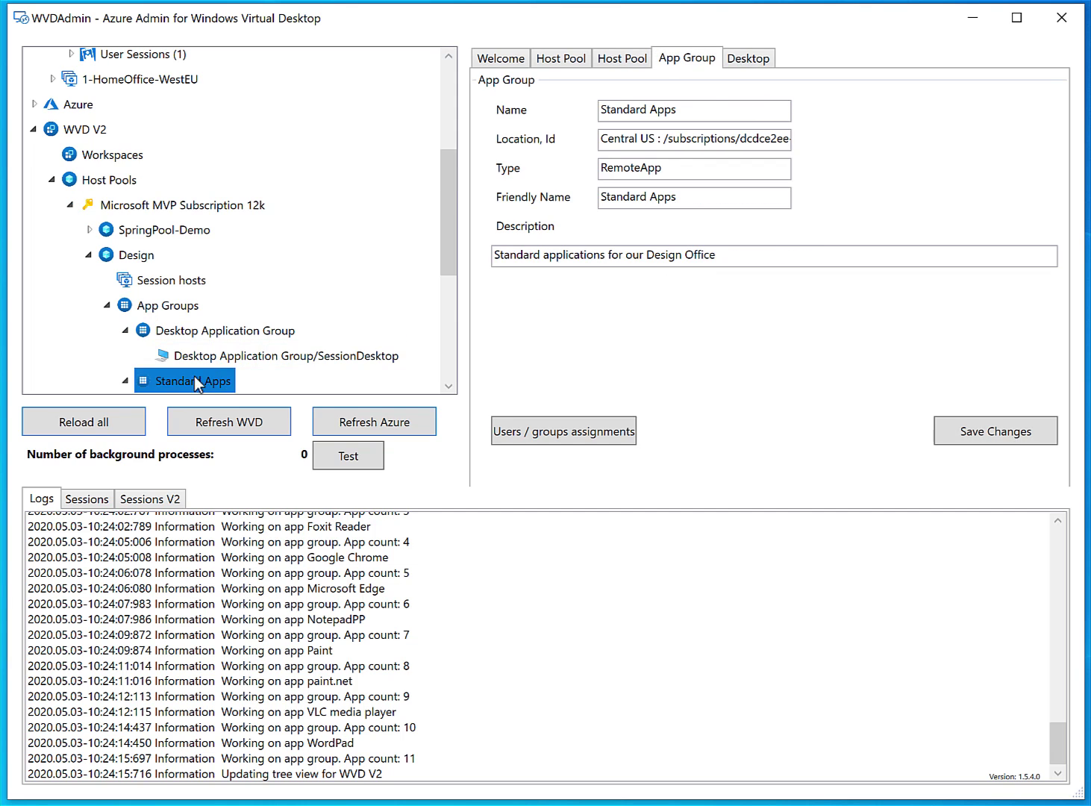
Review the remote apps in Standard Apps from 7-ZIP to Foxit Reader, and collapse both app groups.
{"action": "left_click", "coordinate": [230, 266]}
{"action": "left_click", "coordinate": [228, 292]}
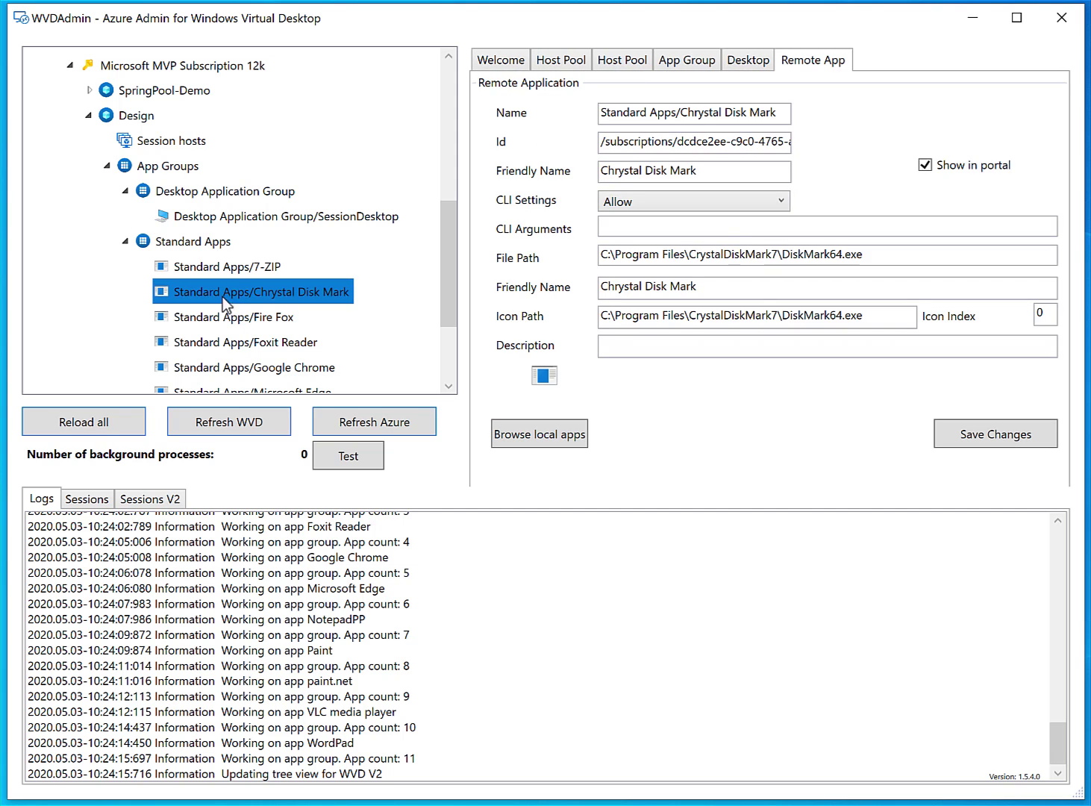
{"action": "left_click", "coordinate": [225, 317]}
{"action": "left_click", "coordinate": [195, 342]}
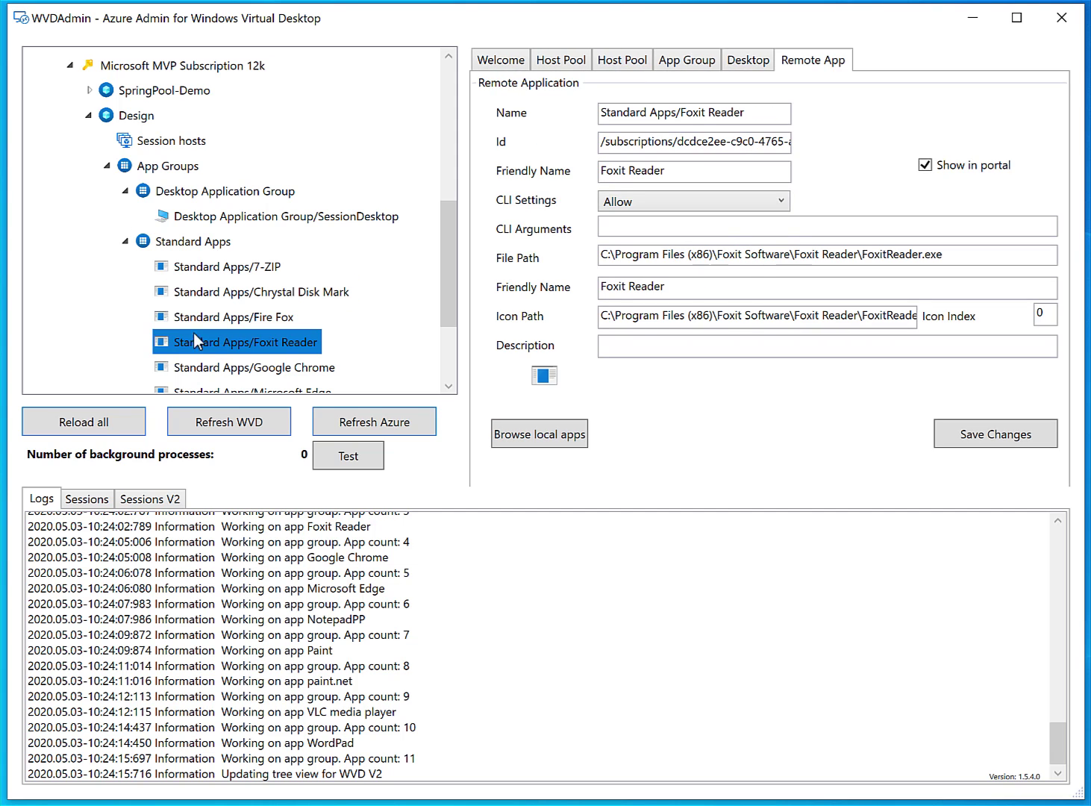
{"action": "left_click", "coordinate": [125, 241]}
{"action": "left_click", "coordinate": [127, 330]}
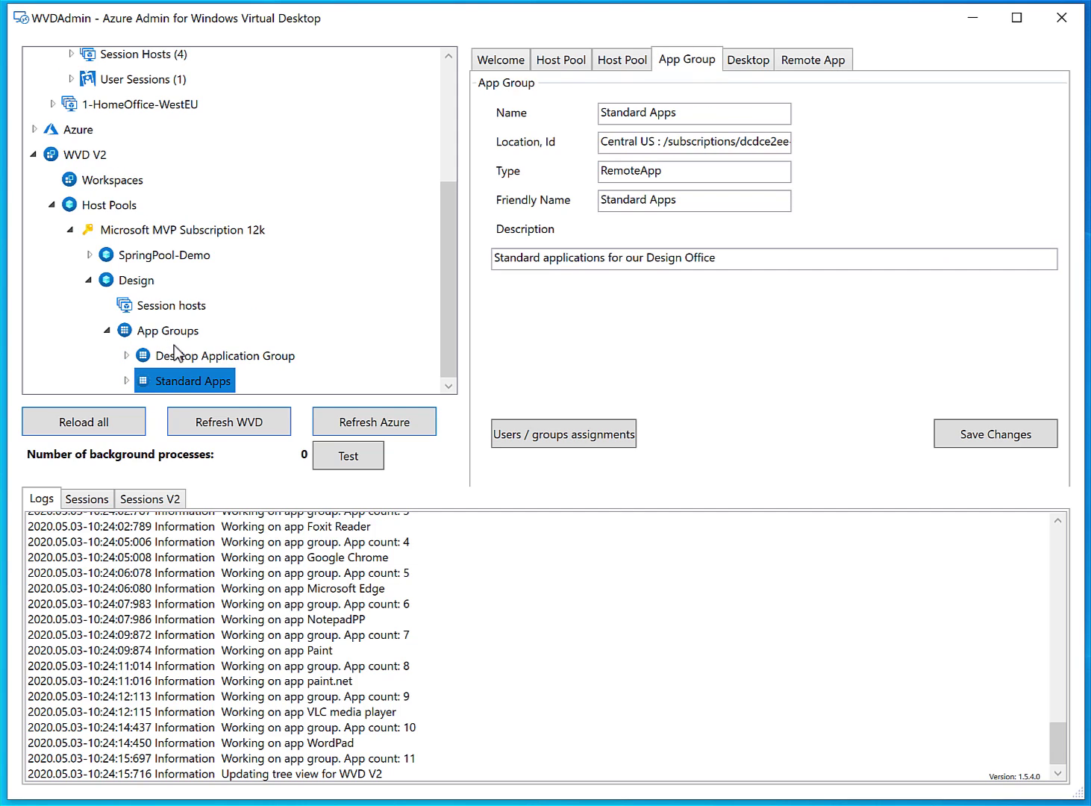
Compare the migrated Design pool and its session hosts node with the original Design pool under Builder City.
{"action": "left_click", "coordinate": [177, 306]}
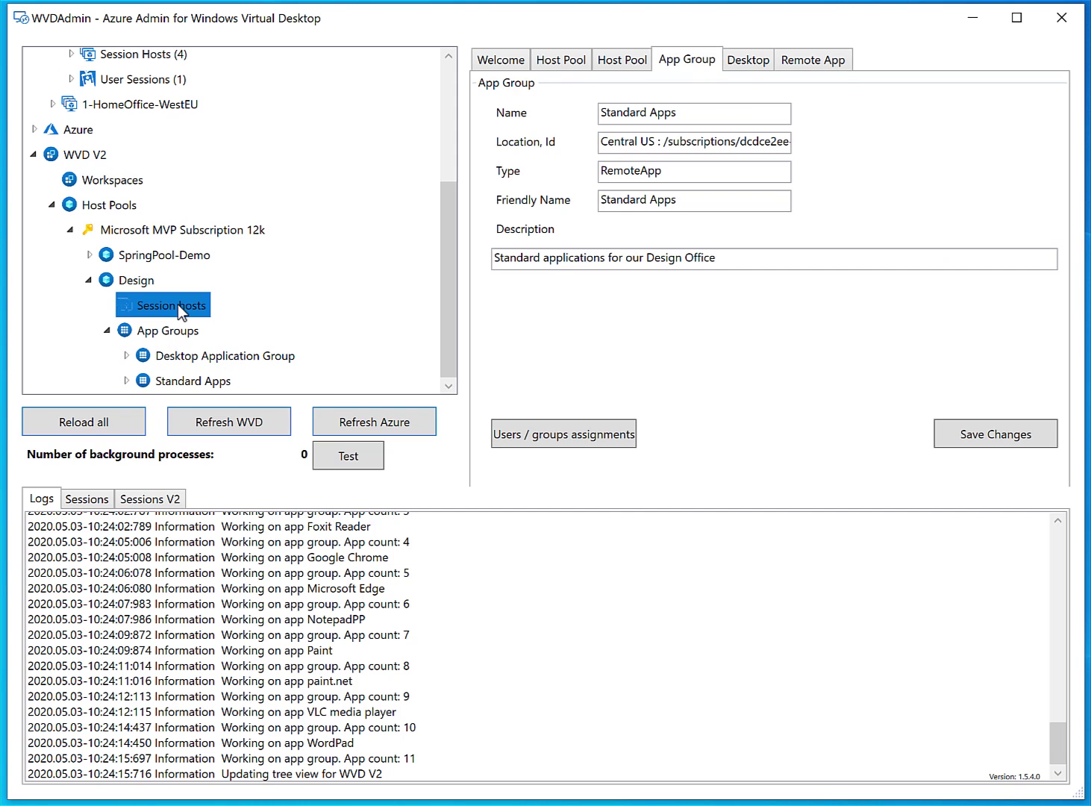
{"action": "scroll", "coordinate": [180, 303], "scroll_direction": "up", "scroll_amount": 3}
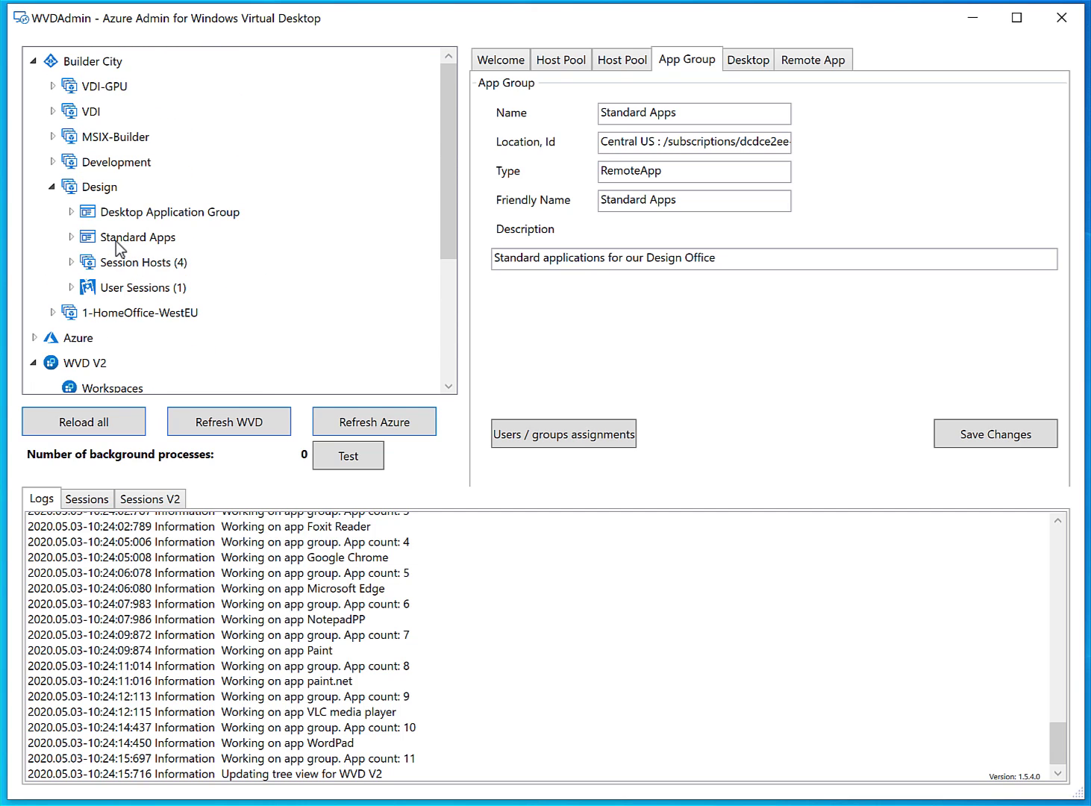
{"action": "scroll", "coordinate": [170, 232], "scroll_direction": "down", "scroll_amount": 3}
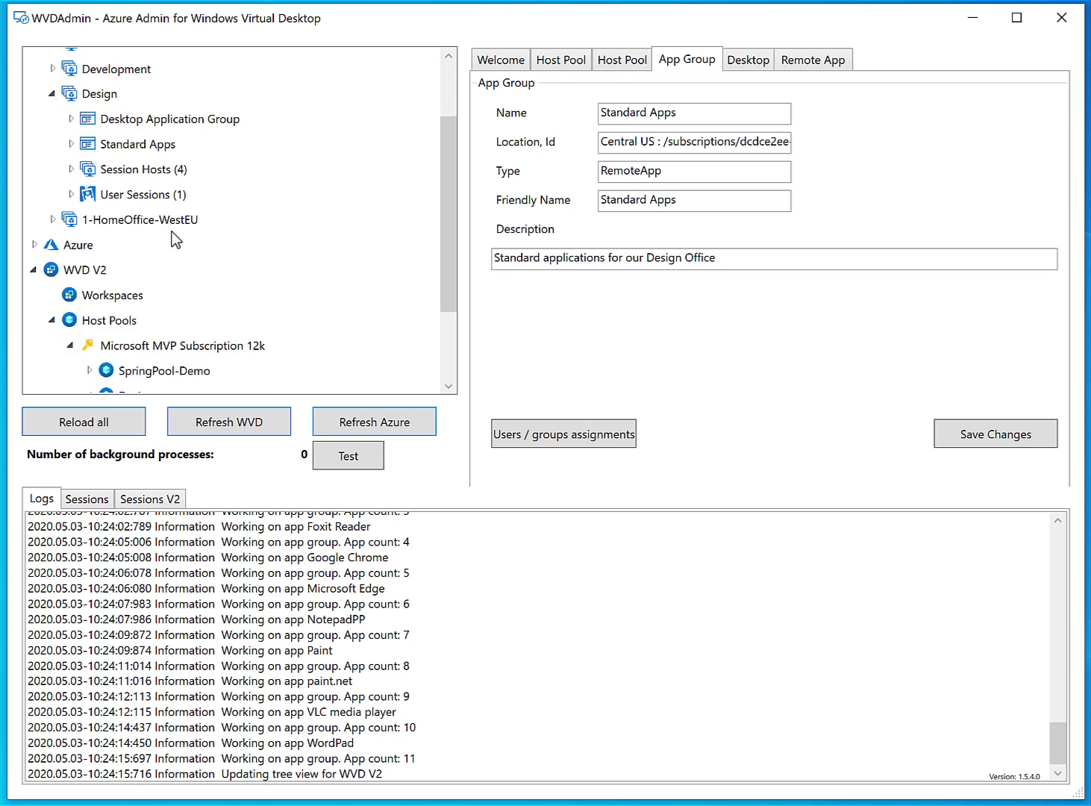
{"action": "left_click", "coordinate": [139, 282]}
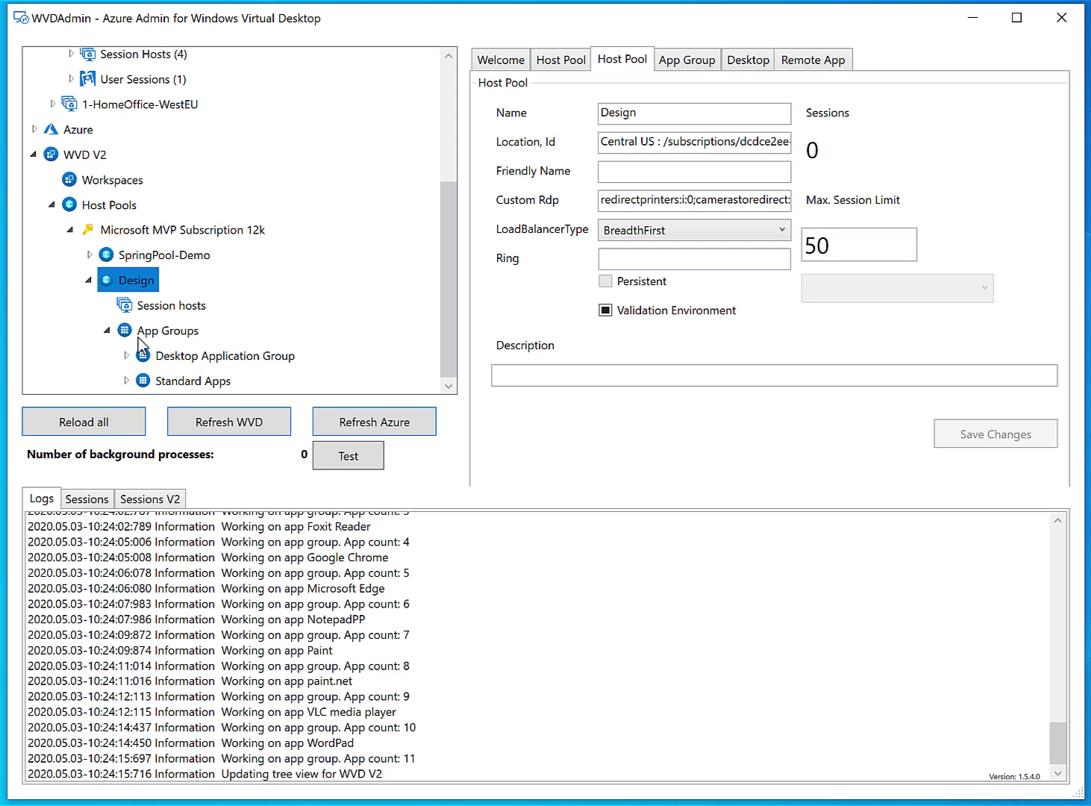
{"action": "scroll", "coordinate": [136, 313], "scroll_direction": "up", "scroll_amount": 2}
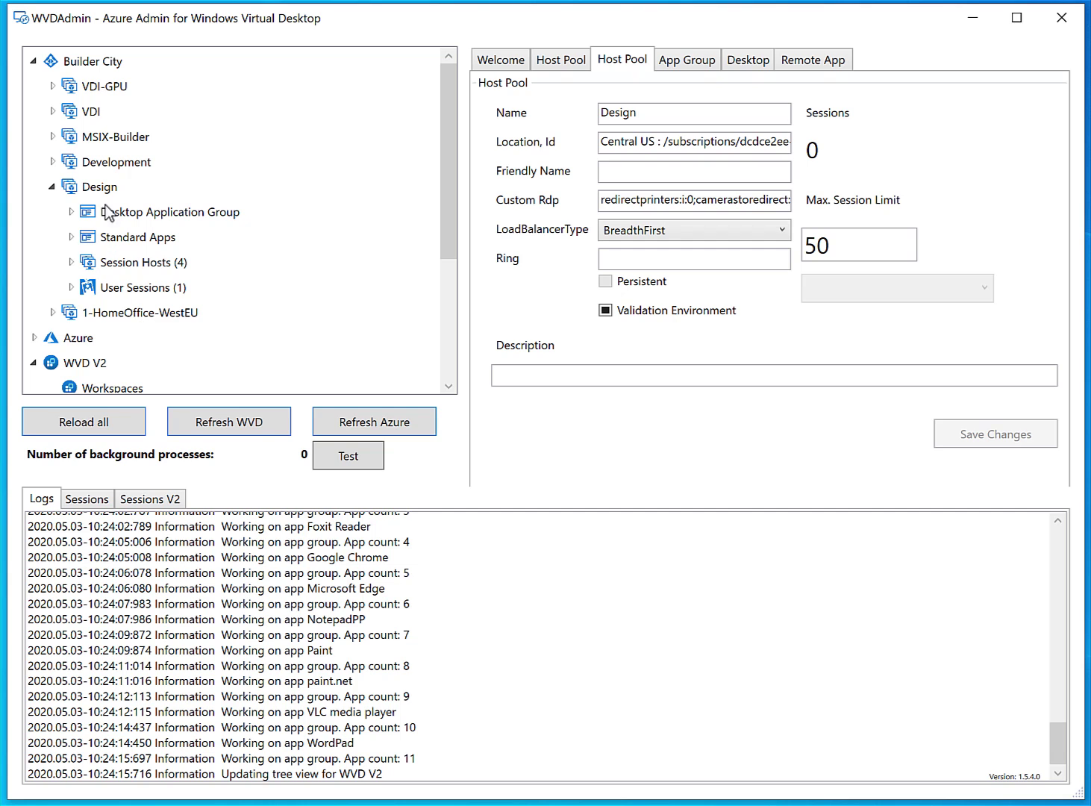
Open the host pool change for session host WVD-DESIGN-201 in the original Design pool and bring the target pool list into view.
{"action": "left_click", "coordinate": [69, 261]}
{"action": "scroll", "coordinate": [163, 263], "scroll_direction": "down", "scroll_amount": 2}
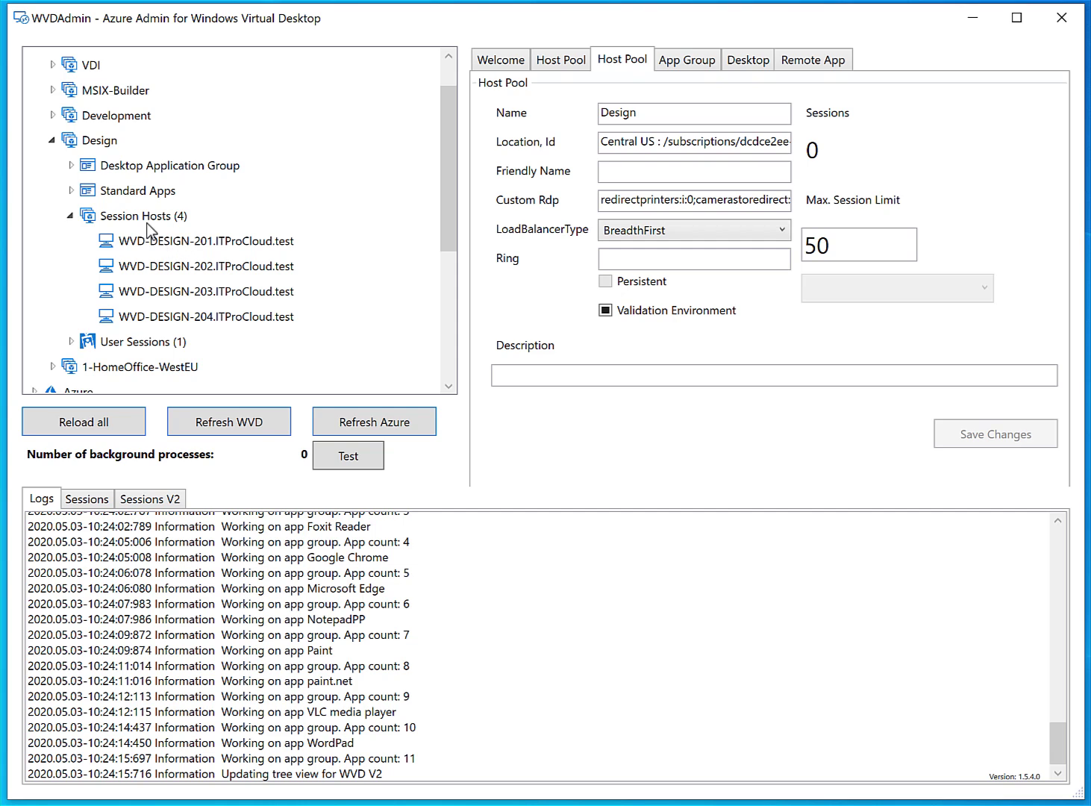
{"action": "left_click", "coordinate": [179, 241]}
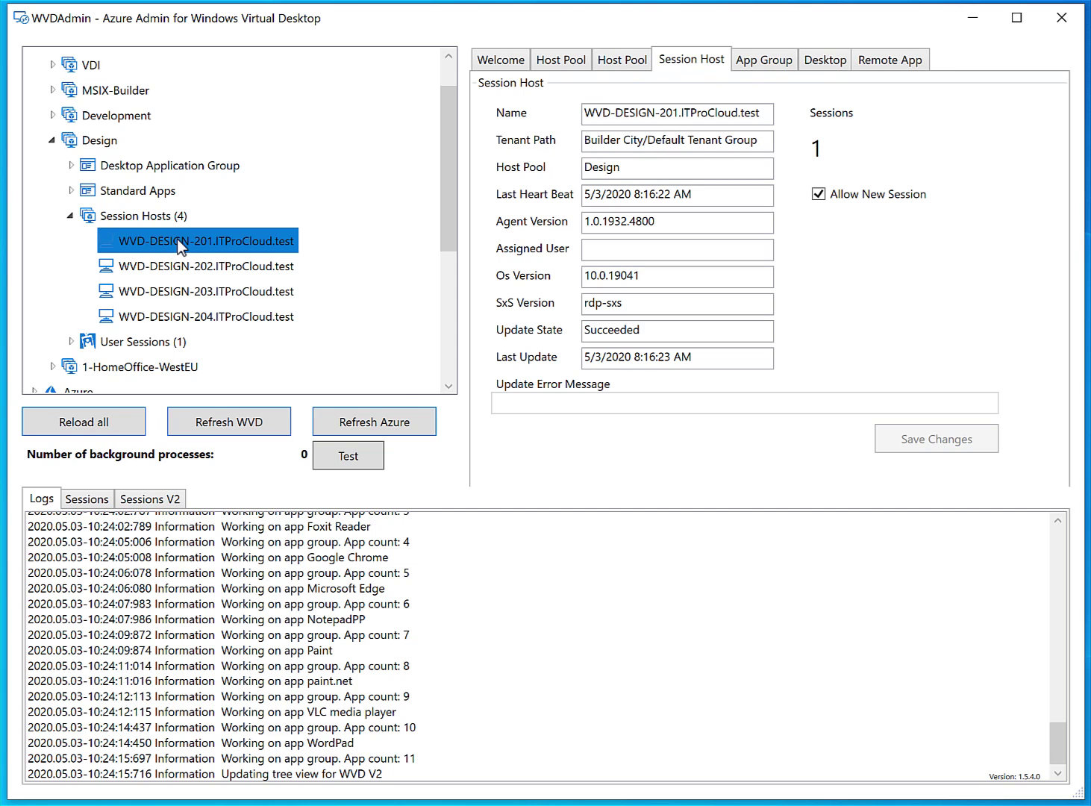
{"action": "right_click", "coordinate": [177, 240]}
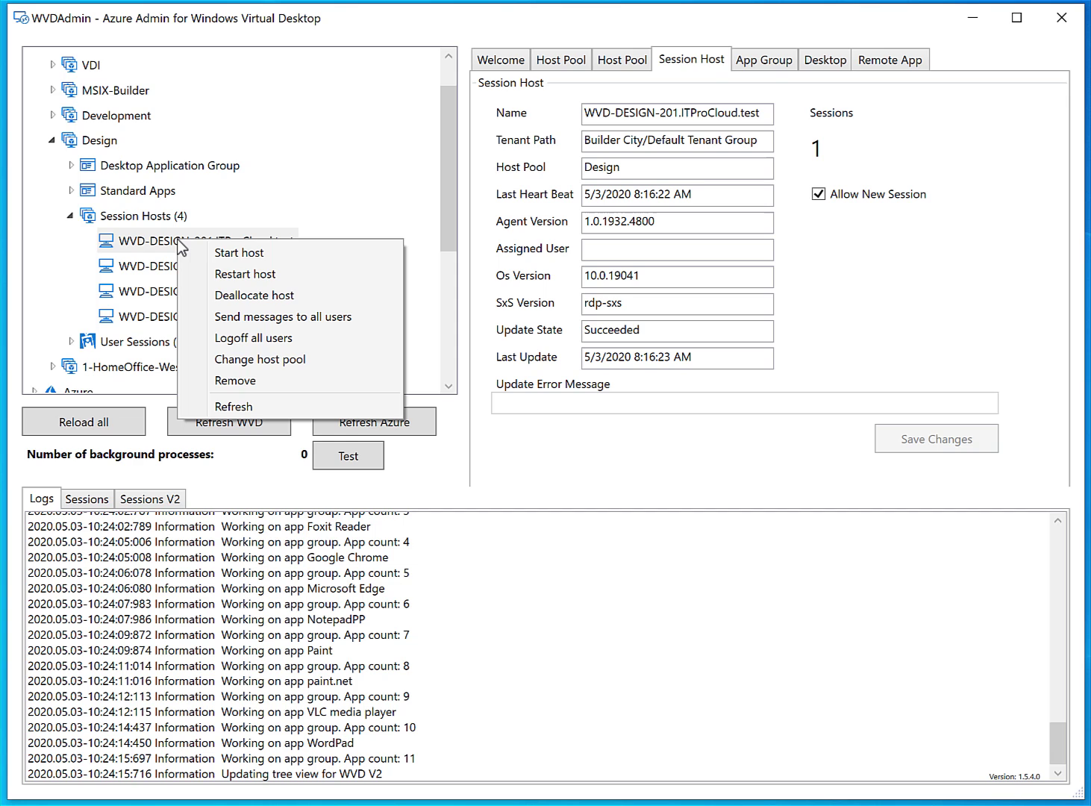
{"action": "left_click", "coordinate": [286, 359]}
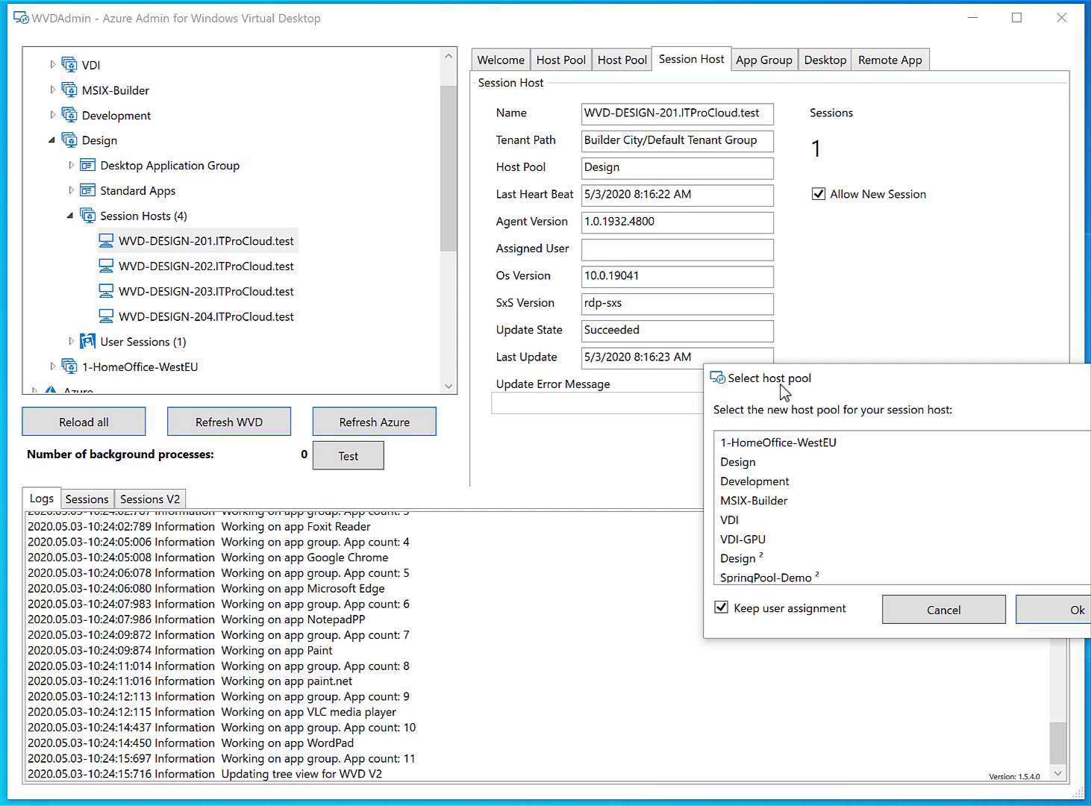
{"action": "left_click_drag", "start_coordinate": [743, 374], "coordinate": [459, 255]}
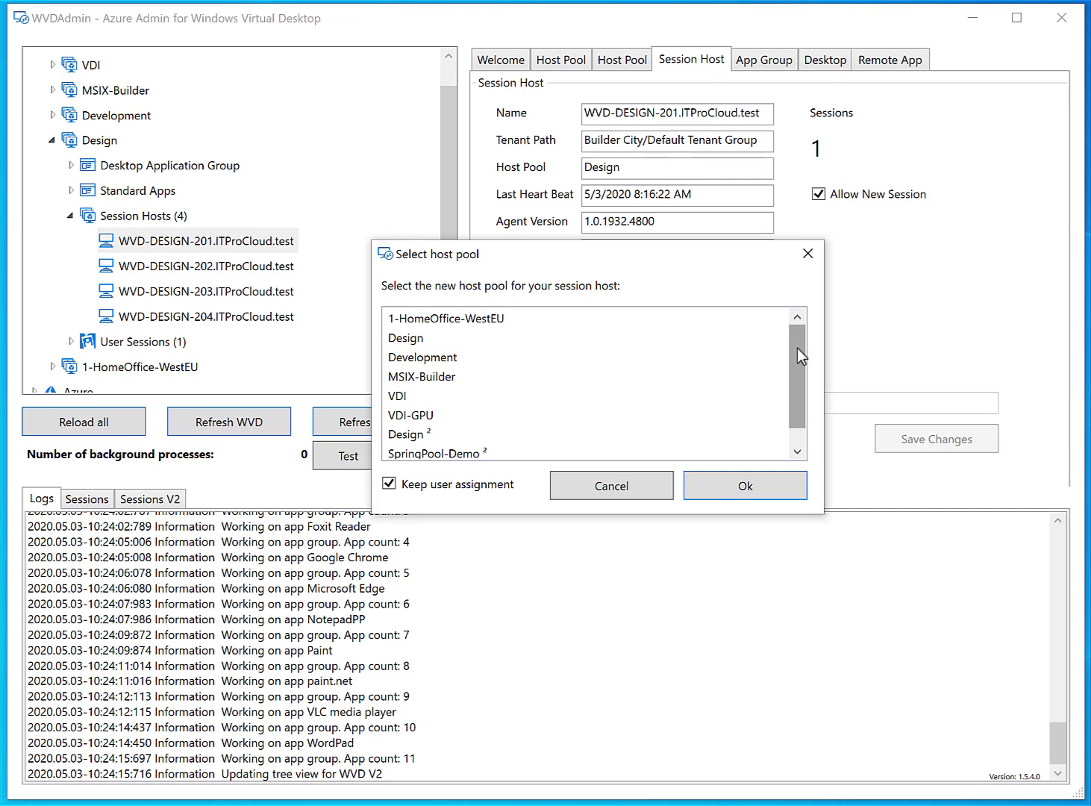
{"action": "left_click_drag", "start_coordinate": [798, 350], "coordinate": [800, 384]}
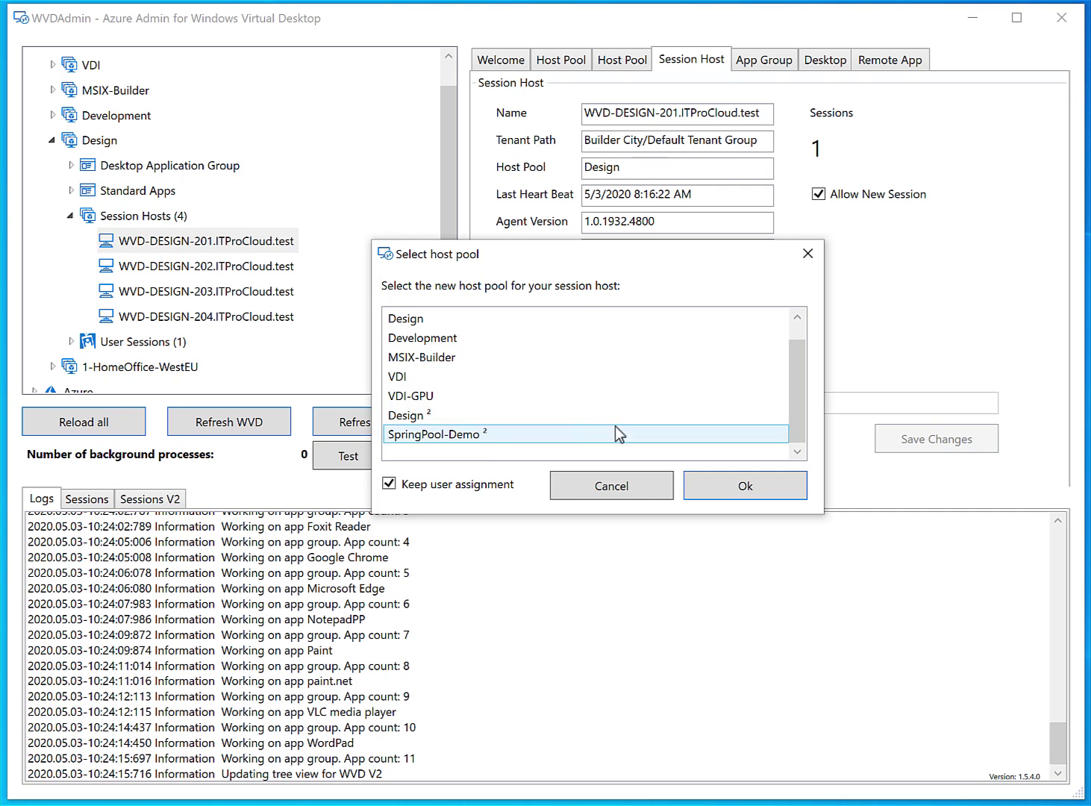
Try Design ² and the original Design pool as targets, switching Keep user assignment off and back on.
{"action": "left_click", "coordinate": [407, 423]}
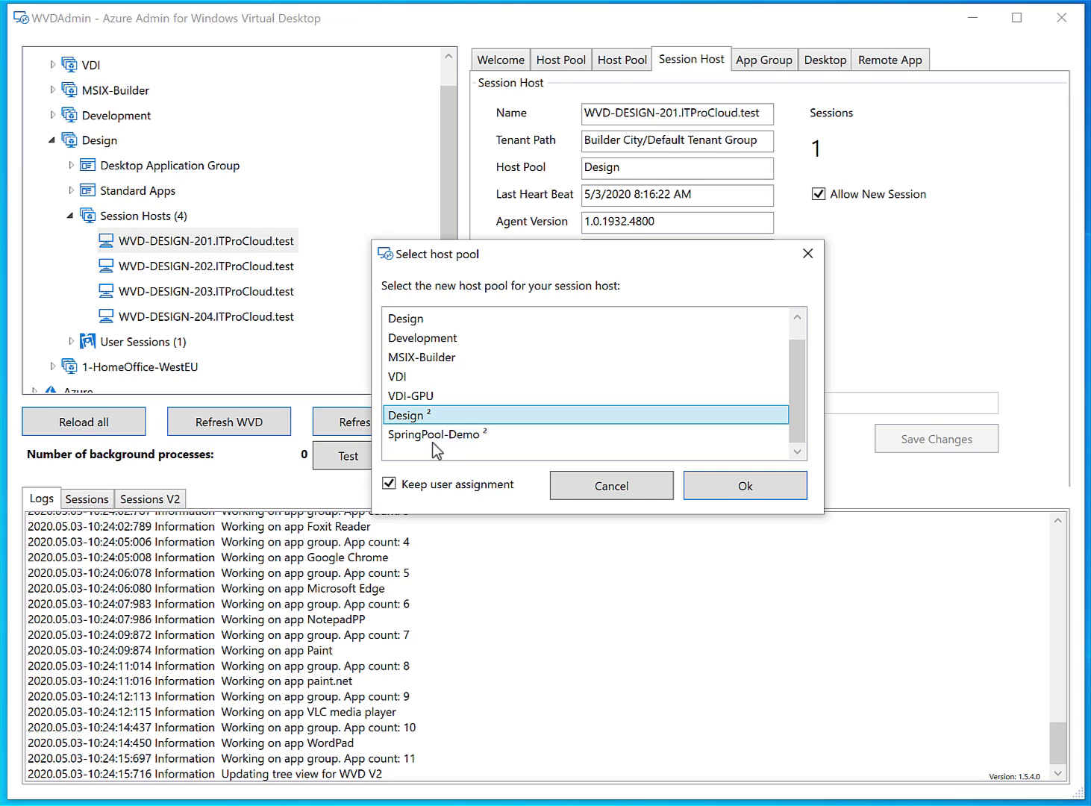
{"action": "left_click", "coordinate": [393, 485]}
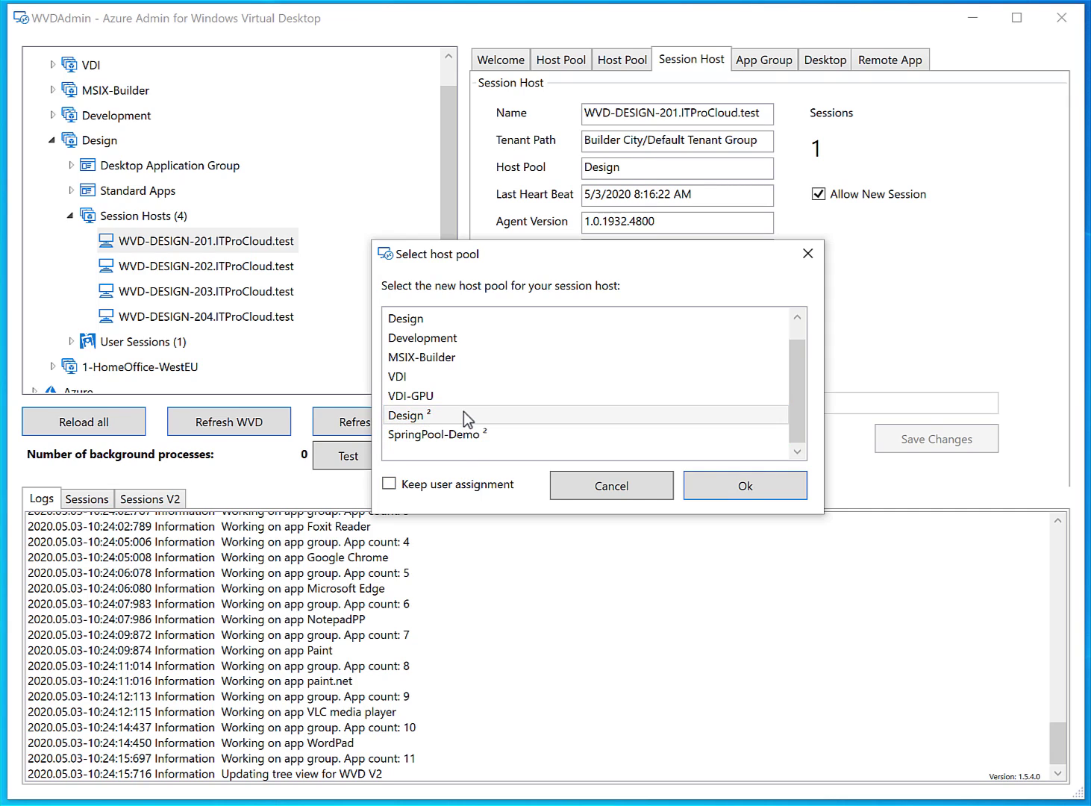
{"action": "scroll", "coordinate": [463, 415], "scroll_direction": "up", "scroll_amount": 1}
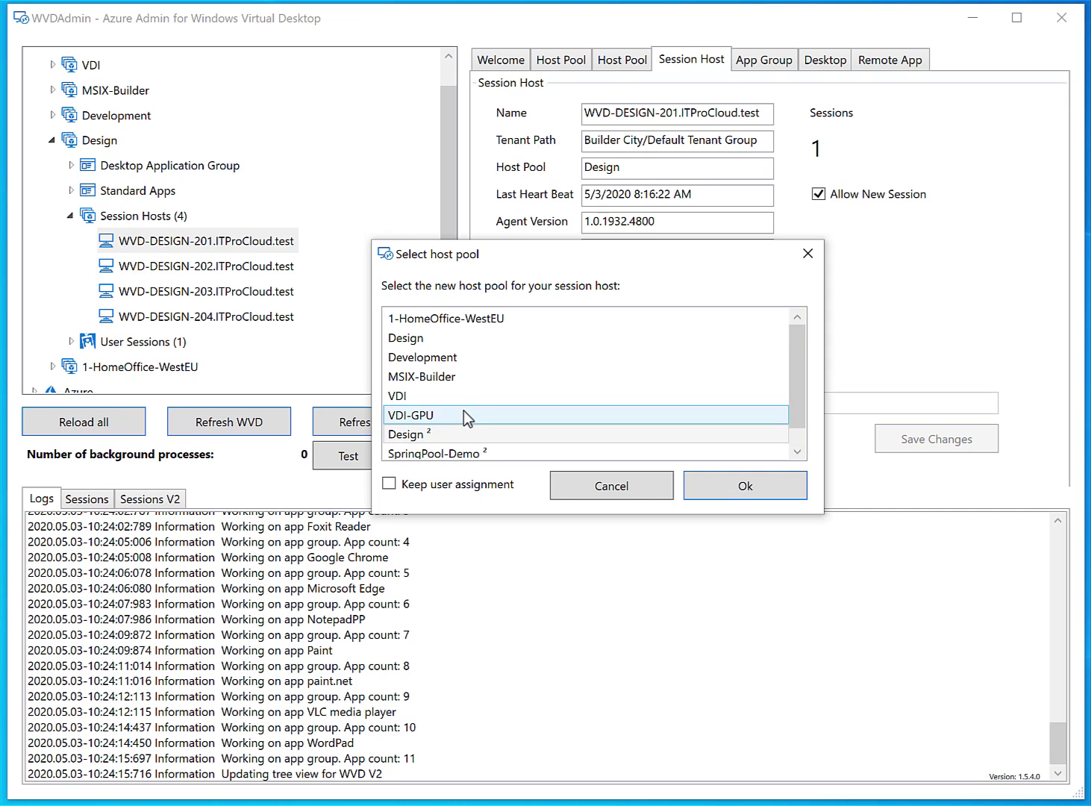
{"action": "left_click", "coordinate": [435, 337]}
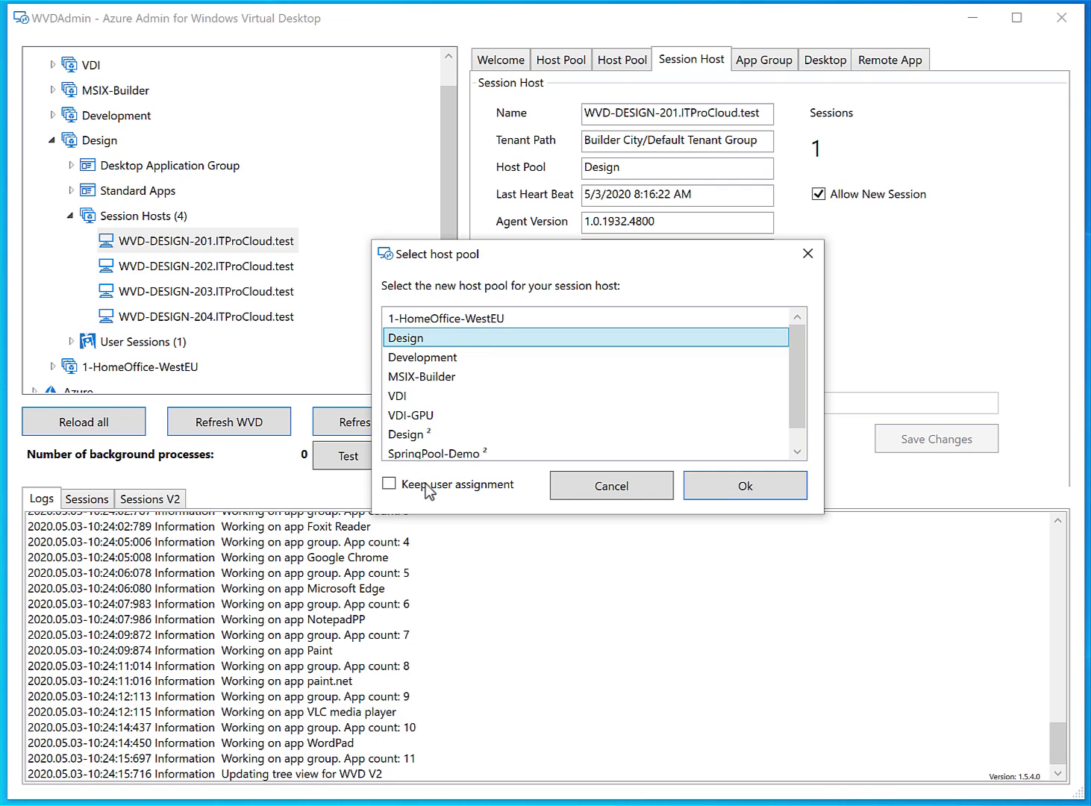
{"action": "left_click", "coordinate": [390, 485]}
Move WVD-DESIGN-201 to the host pool Design ² with Keep user assignment enabled.
{"action": "scroll", "coordinate": [438, 448], "scroll_direction": "down", "scroll_amount": 1}
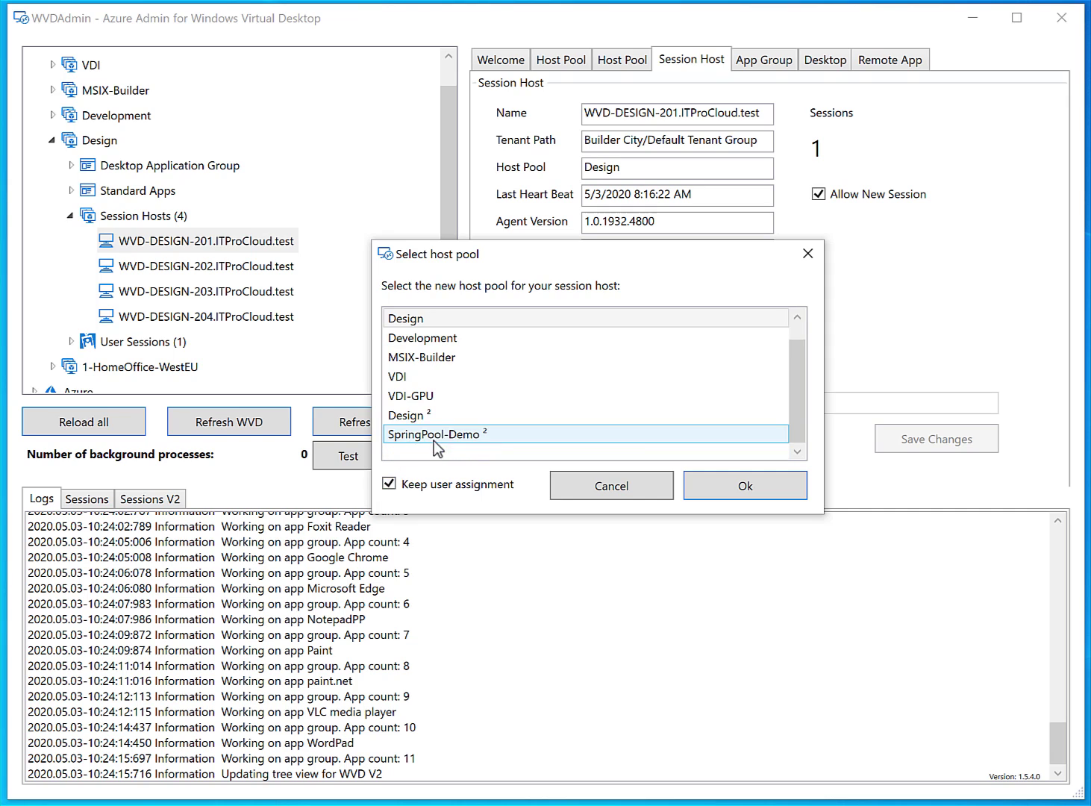
{"action": "left_click", "coordinate": [429, 423]}
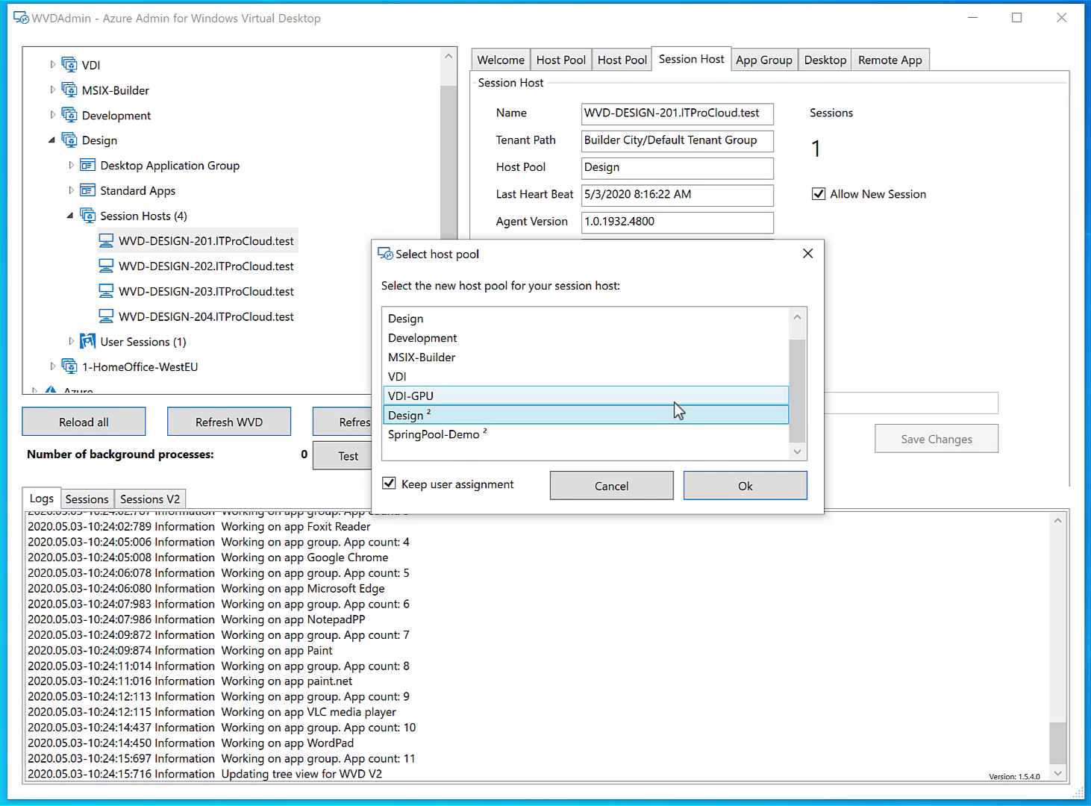
{"action": "left_click", "coordinate": [760, 487]}
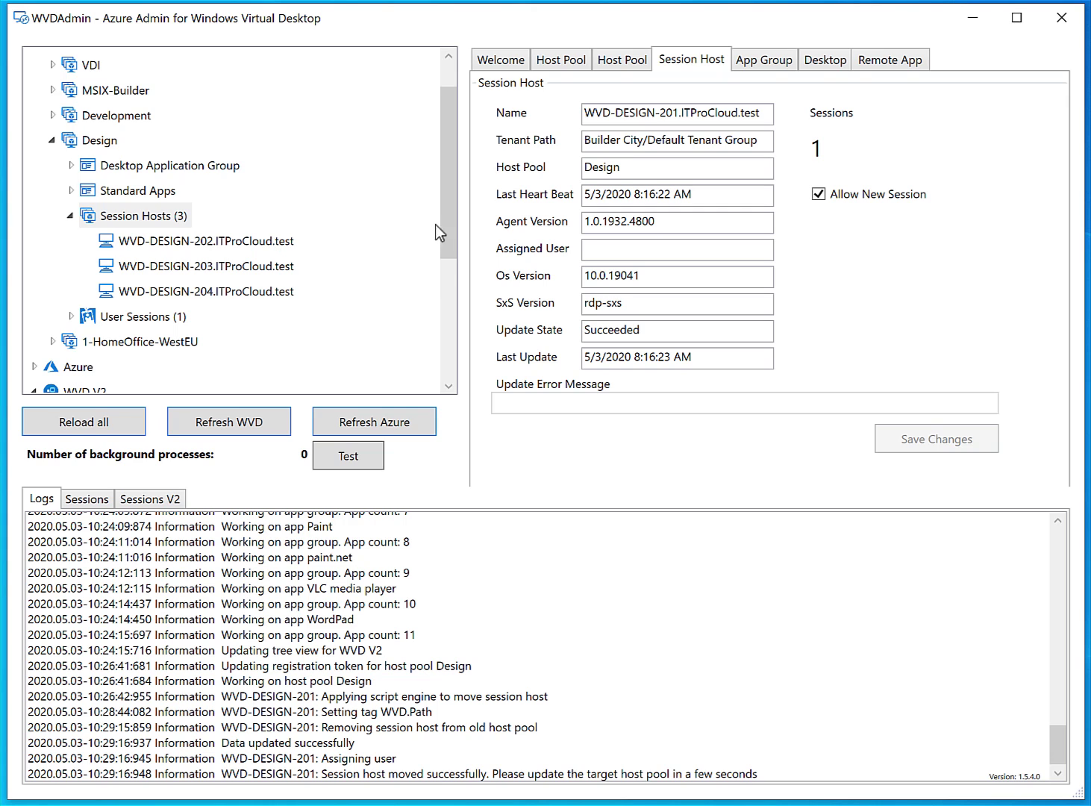
Refresh the session hosts of the migrated Design pool under WVD V2 and examine the properties of WVD-DESIGN-201.
{"action": "left_click_drag", "start_coordinate": [448, 217], "coordinate": [424, 355]}
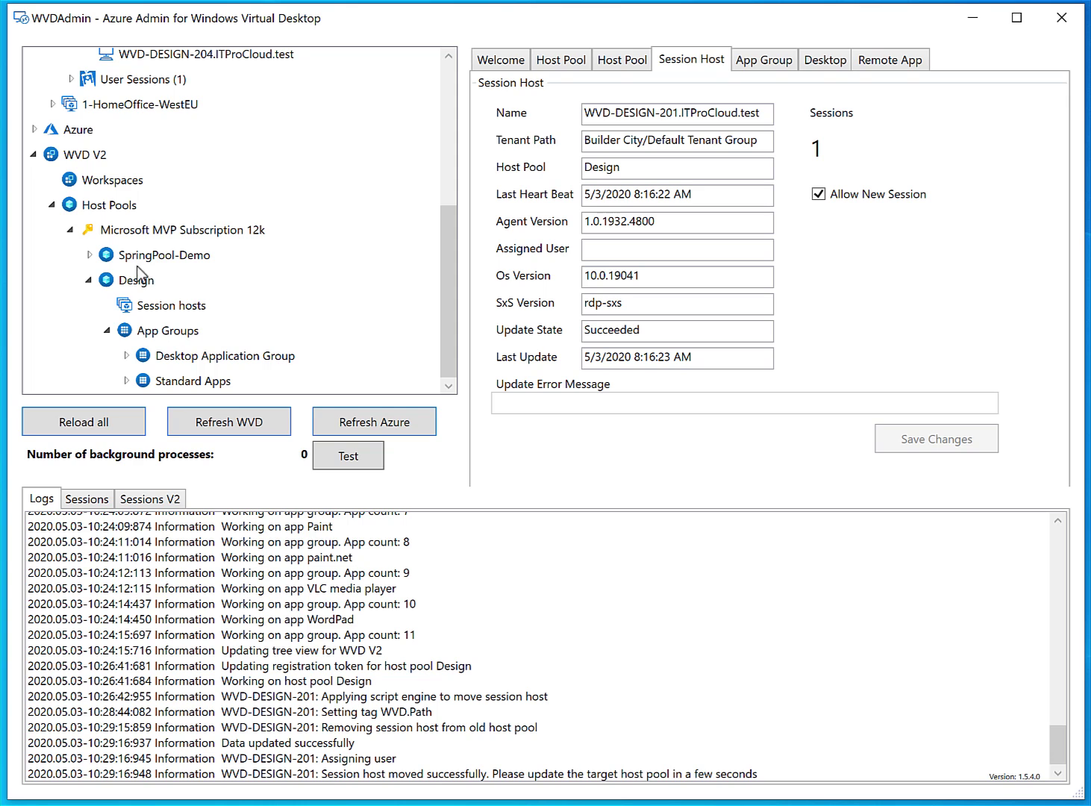
{"action": "right_click", "coordinate": [150, 306]}
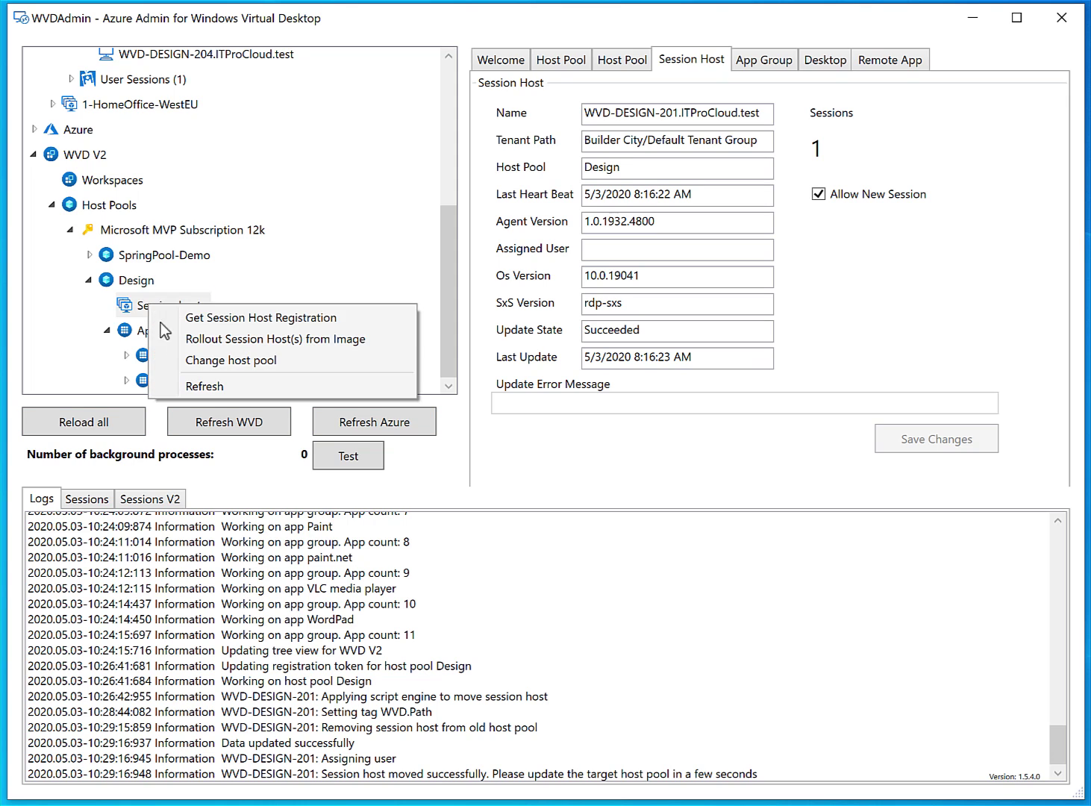
{"action": "left_click", "coordinate": [191, 386]}
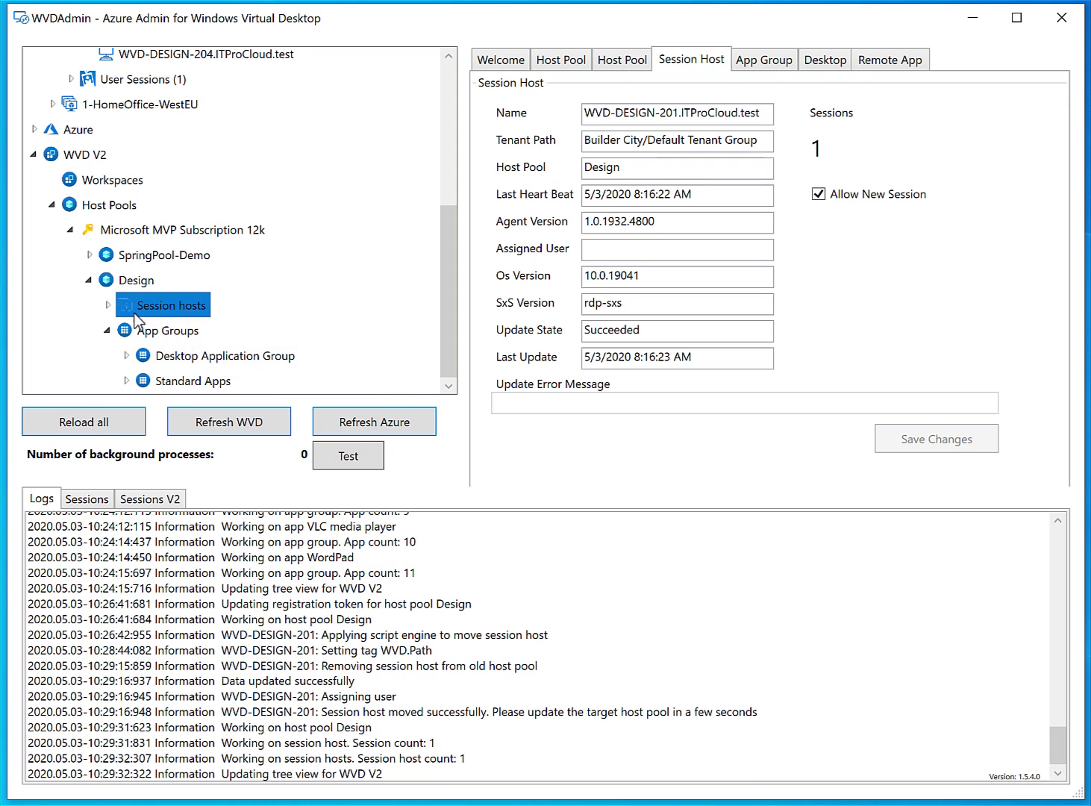
{"action": "left_click", "coordinate": [106, 306]}
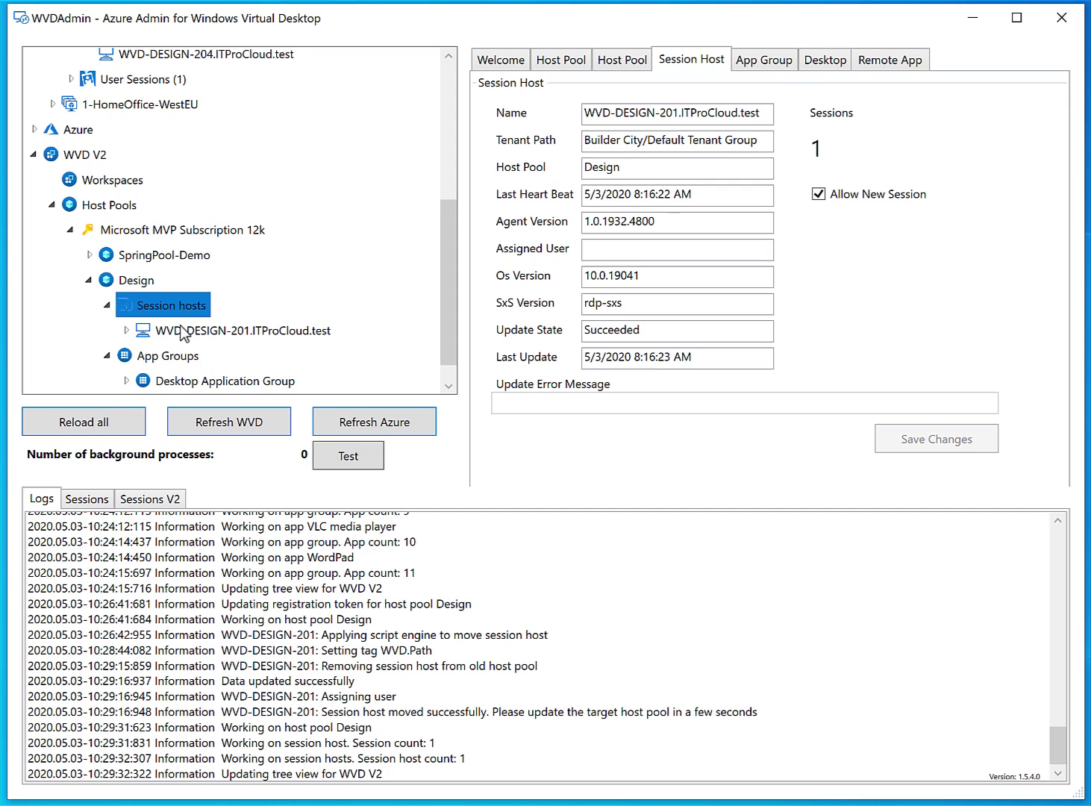
{"action": "left_click", "coordinate": [200, 330]}
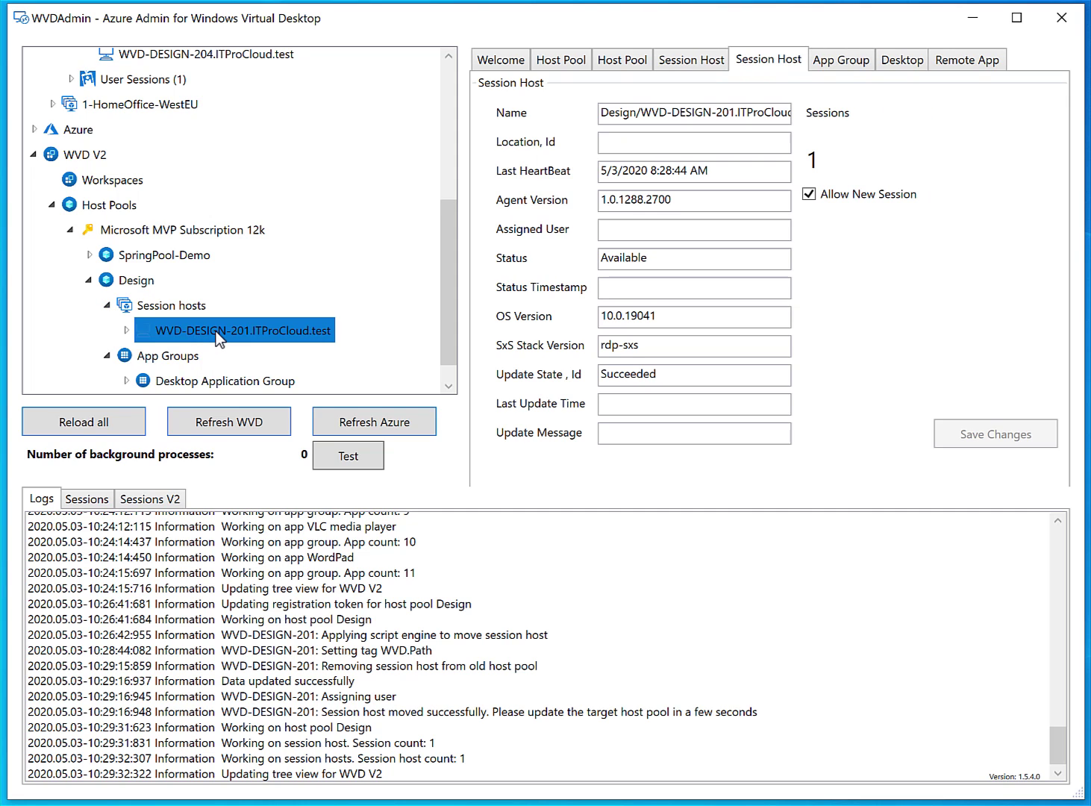
Review the remote apps 7-ZIP, Chrystal Disk Mark, Fire Fox and Foxit Reader in the migrated pool's Standard Apps group.
{"action": "scroll", "coordinate": [218, 330], "scroll_direction": "down", "scroll_amount": 1}
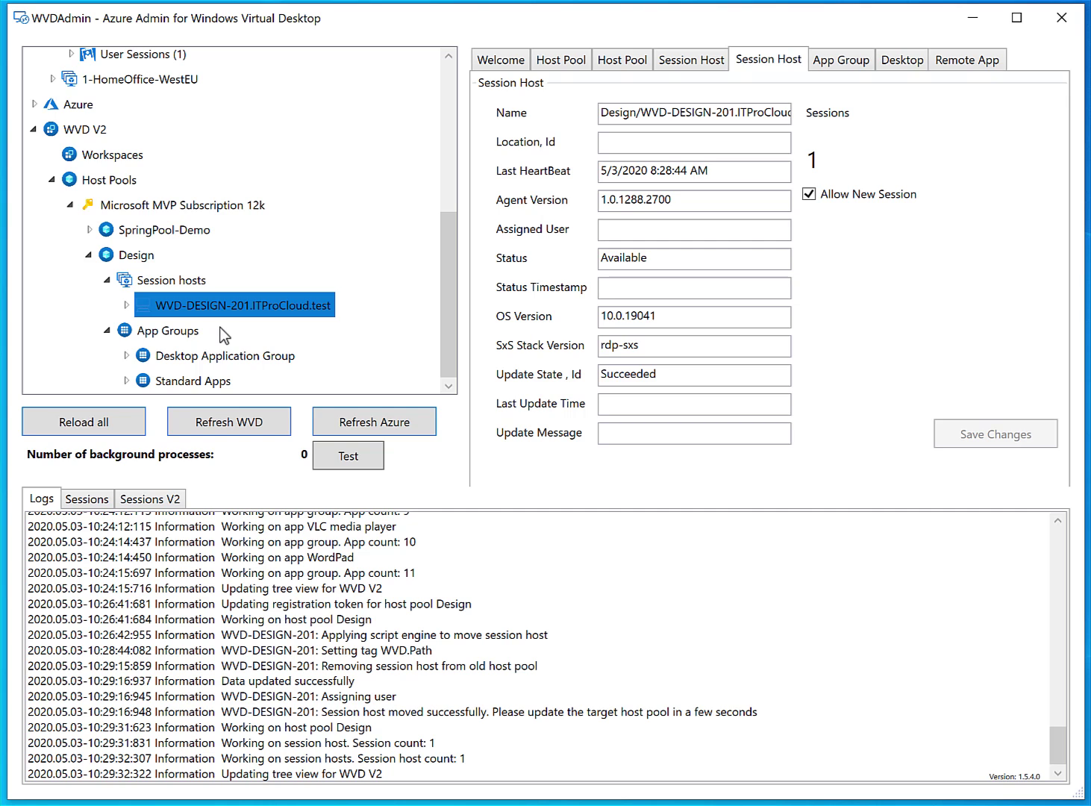
{"action": "left_click", "coordinate": [126, 381]}
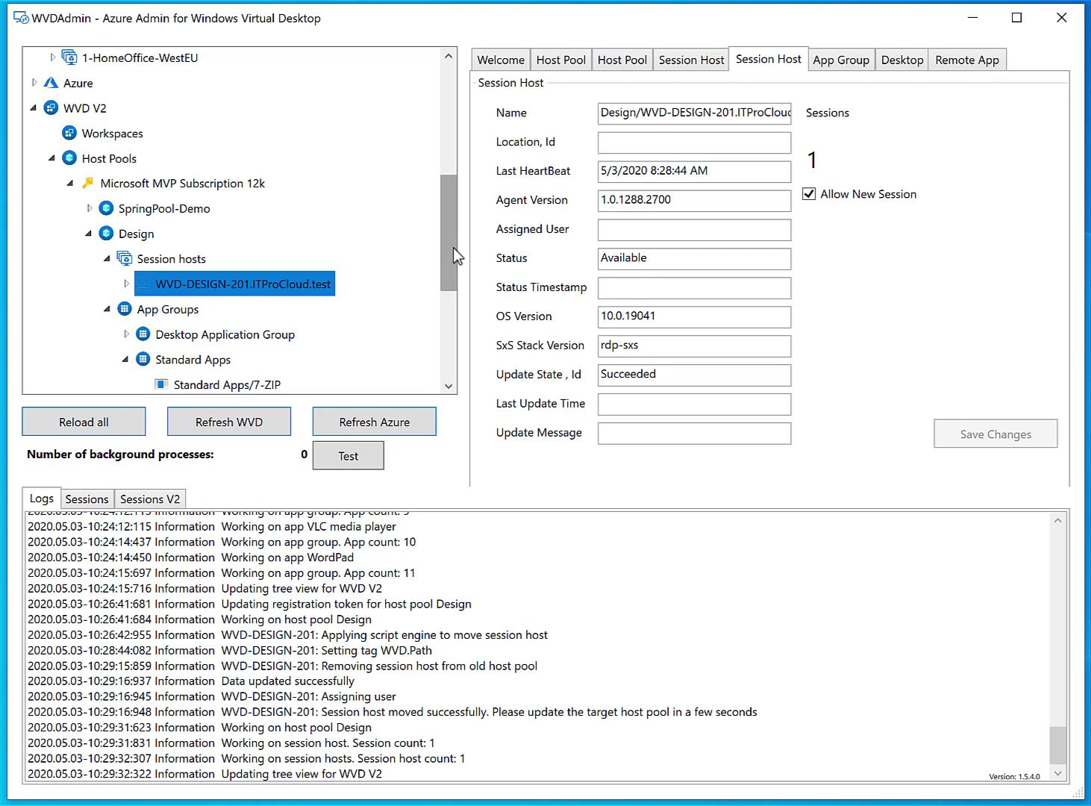
{"action": "left_click_drag", "start_coordinate": [453, 248], "coordinate": [445, 312]}
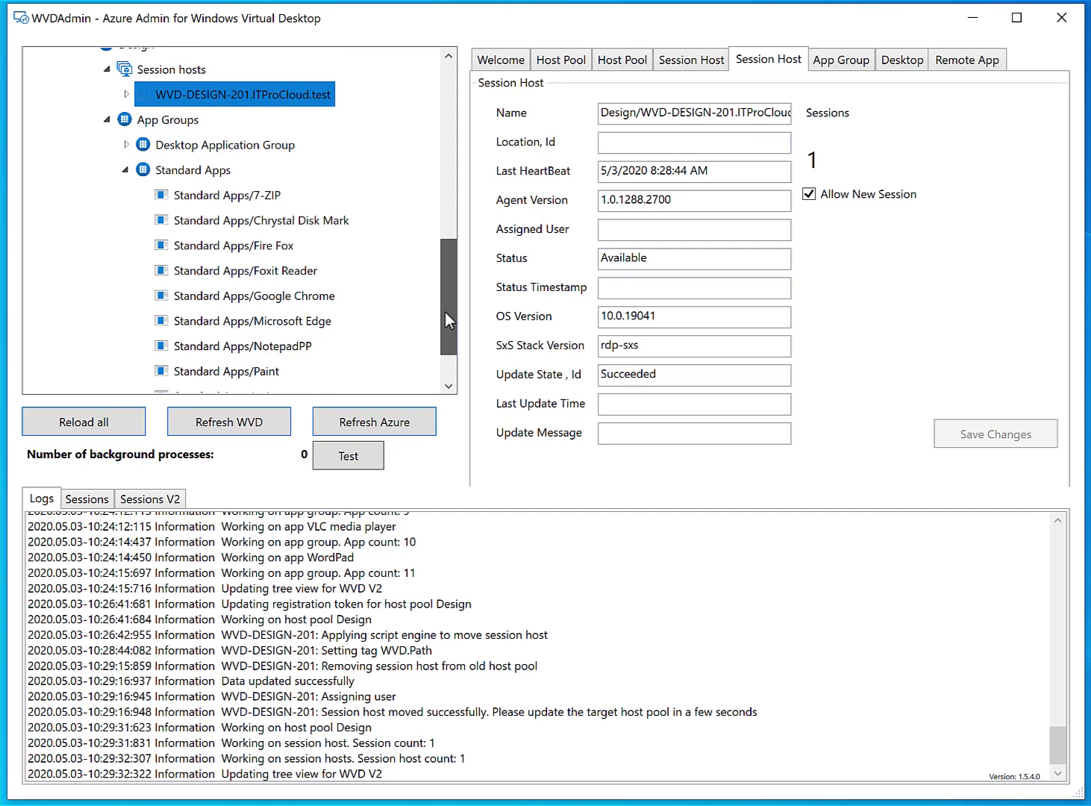
{"action": "left_click", "coordinate": [244, 197]}
{"action": "left_click", "coordinate": [236, 220]}
{"action": "left_click", "coordinate": [234, 246]}
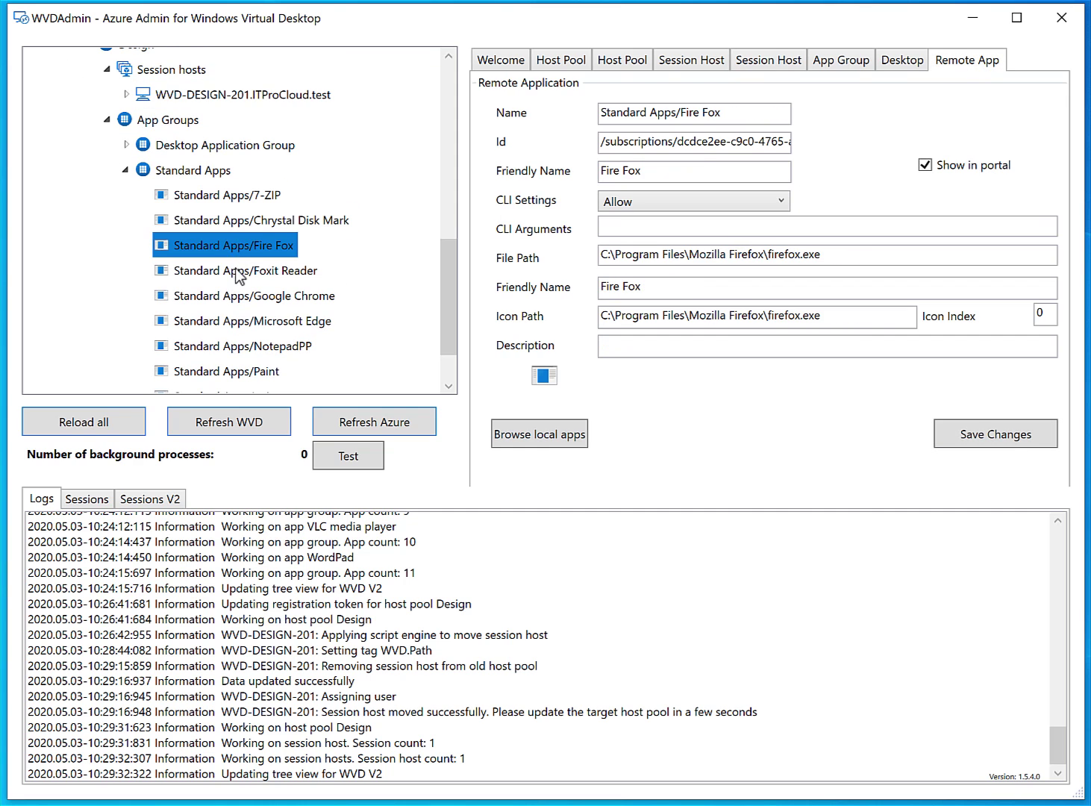
{"action": "left_click", "coordinate": [235, 270]}
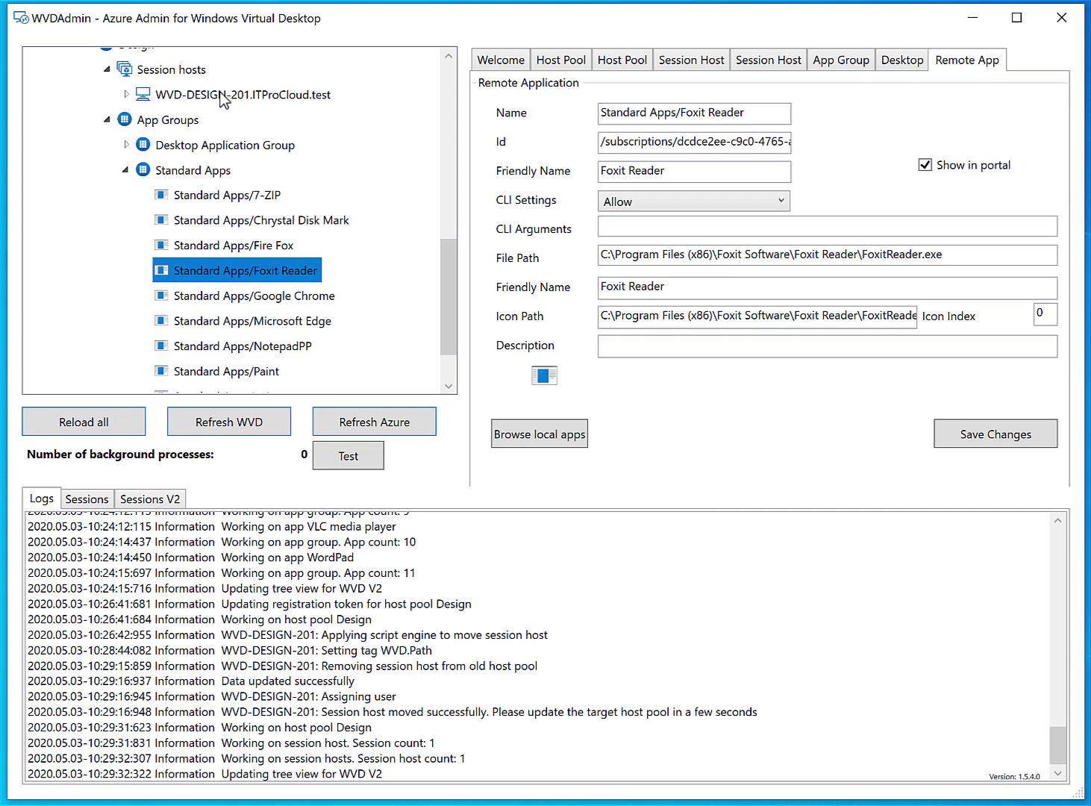
{"action": "left_click_drag", "start_coordinate": [446, 278], "coordinate": [440, 256]}
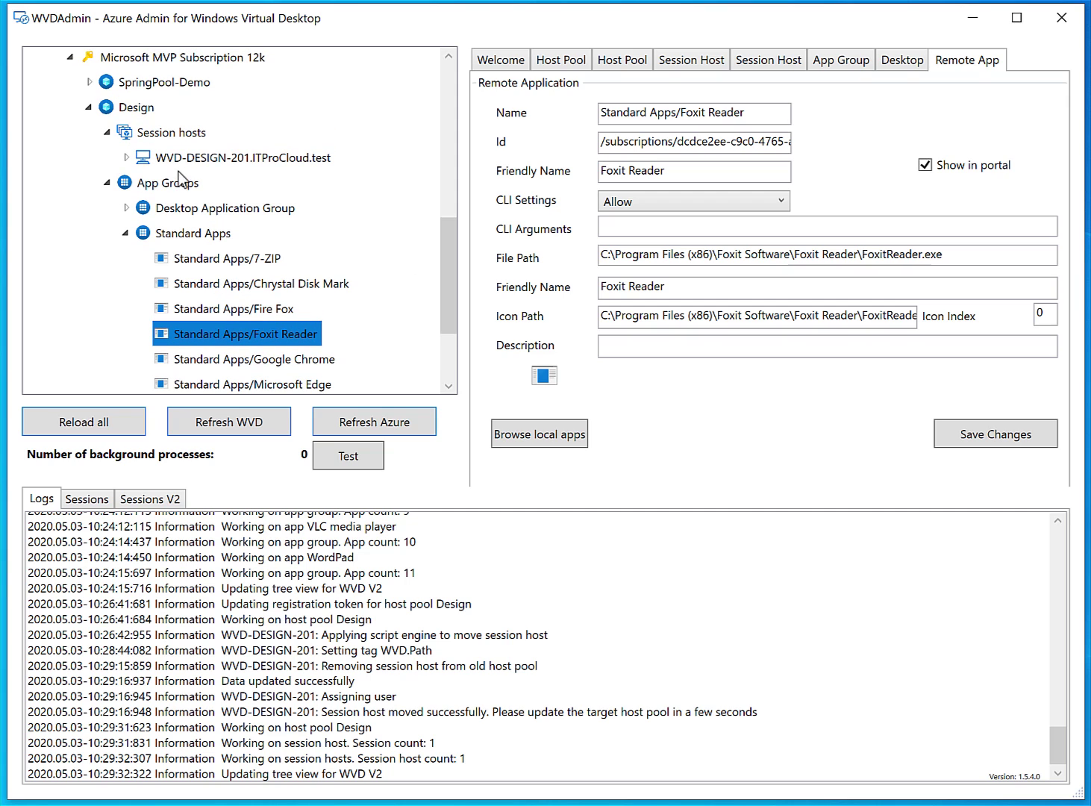
{"action": "left_click", "coordinate": [198, 256]}
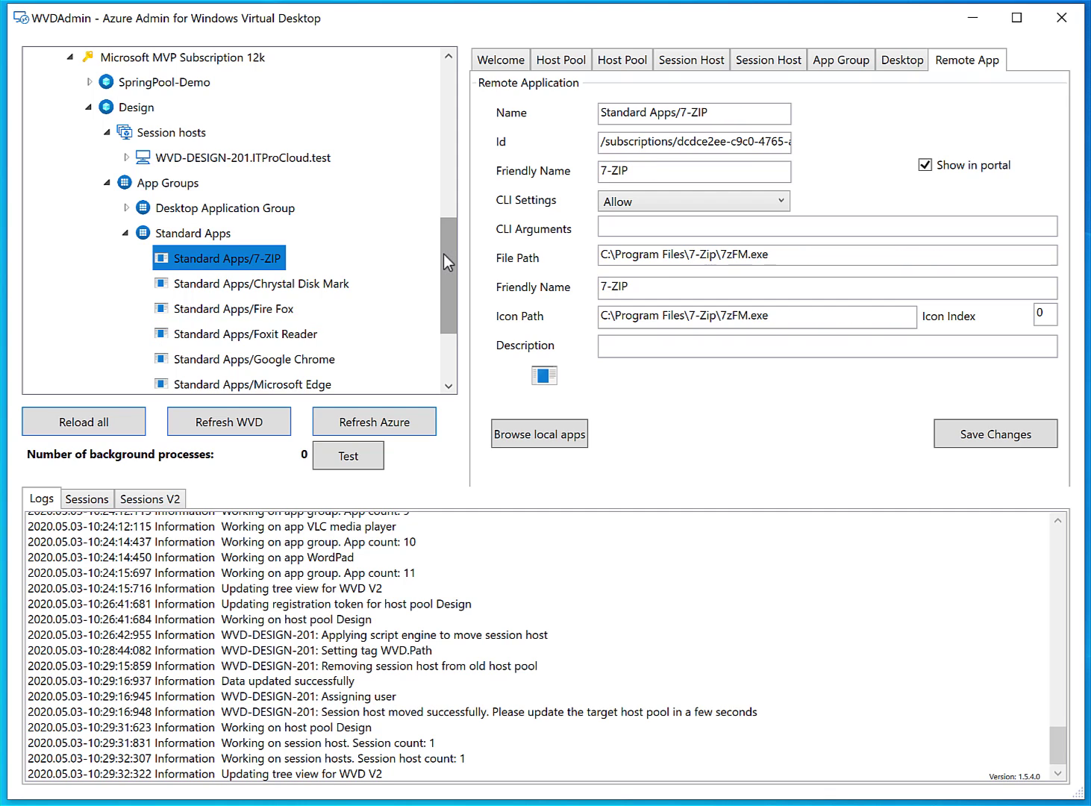
Migrate the original Design host pool settings to the WVD Spring Update again, targeting resource group WVD.Design2 in Central US.
{"action": "left_click_drag", "start_coordinate": [448, 253], "coordinate": [440, 114]}
{"action": "left_click", "coordinate": [100, 126]}
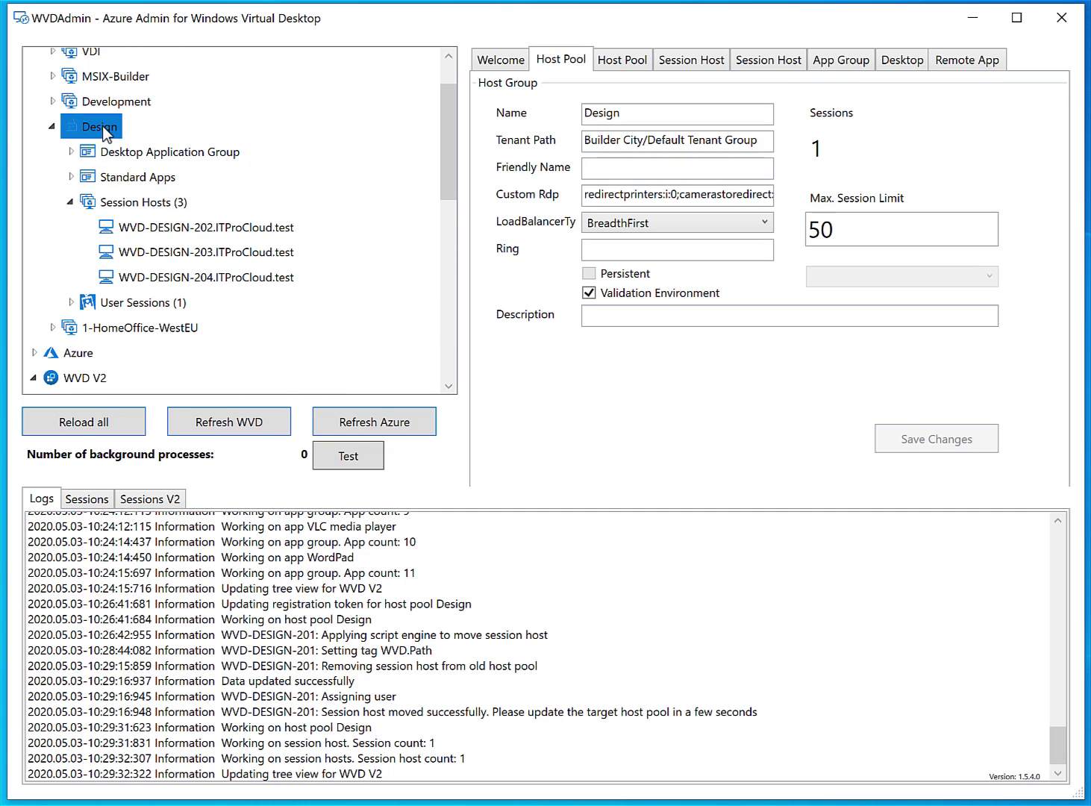
{"action": "right_click", "coordinate": [105, 132]}
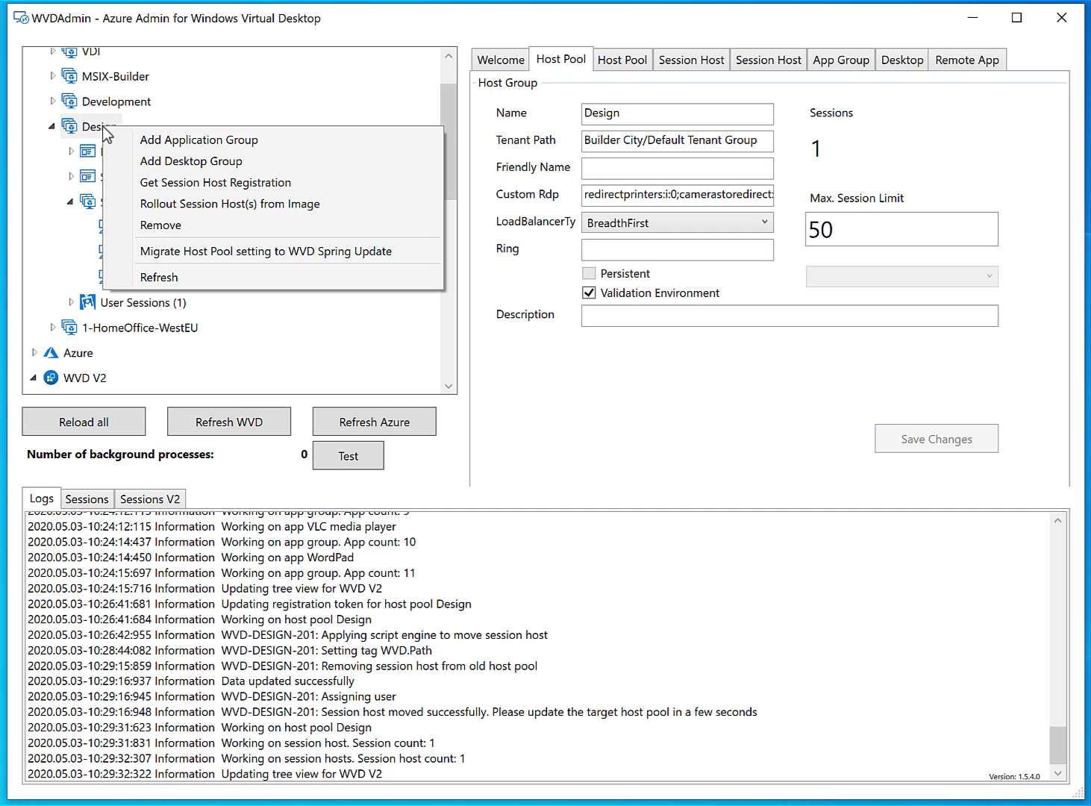
{"action": "left_click", "coordinate": [249, 252]}
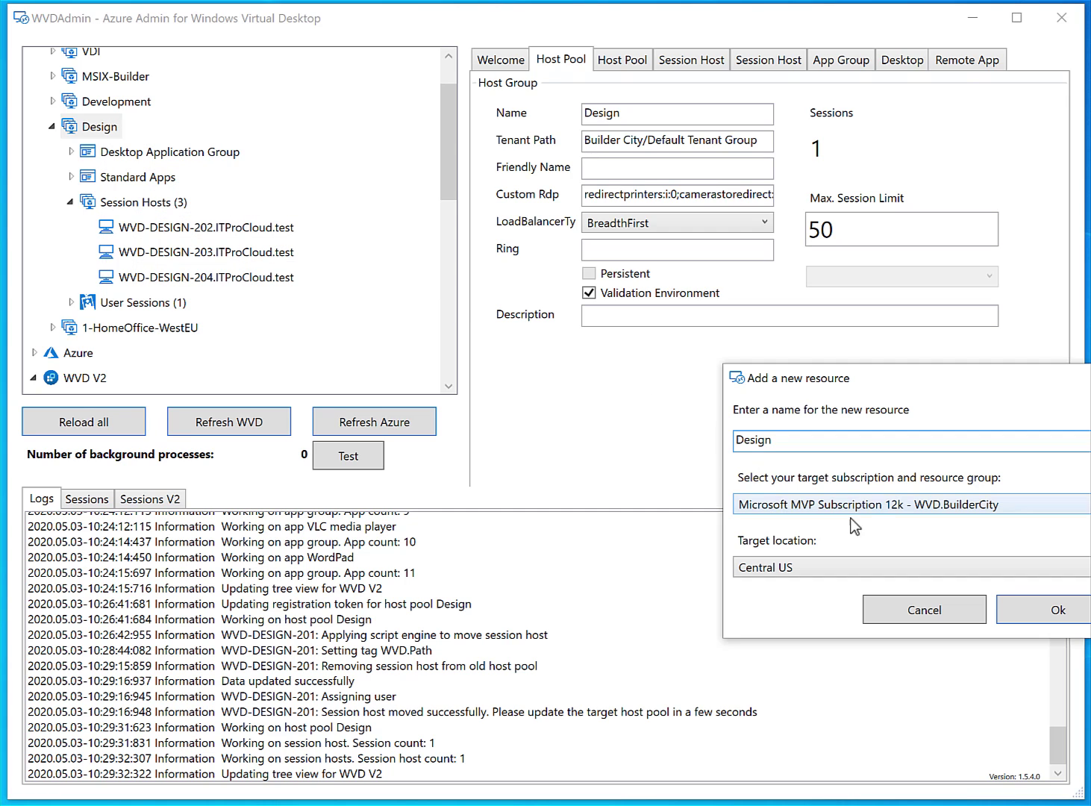
{"action": "left_click", "coordinate": [904, 508]}
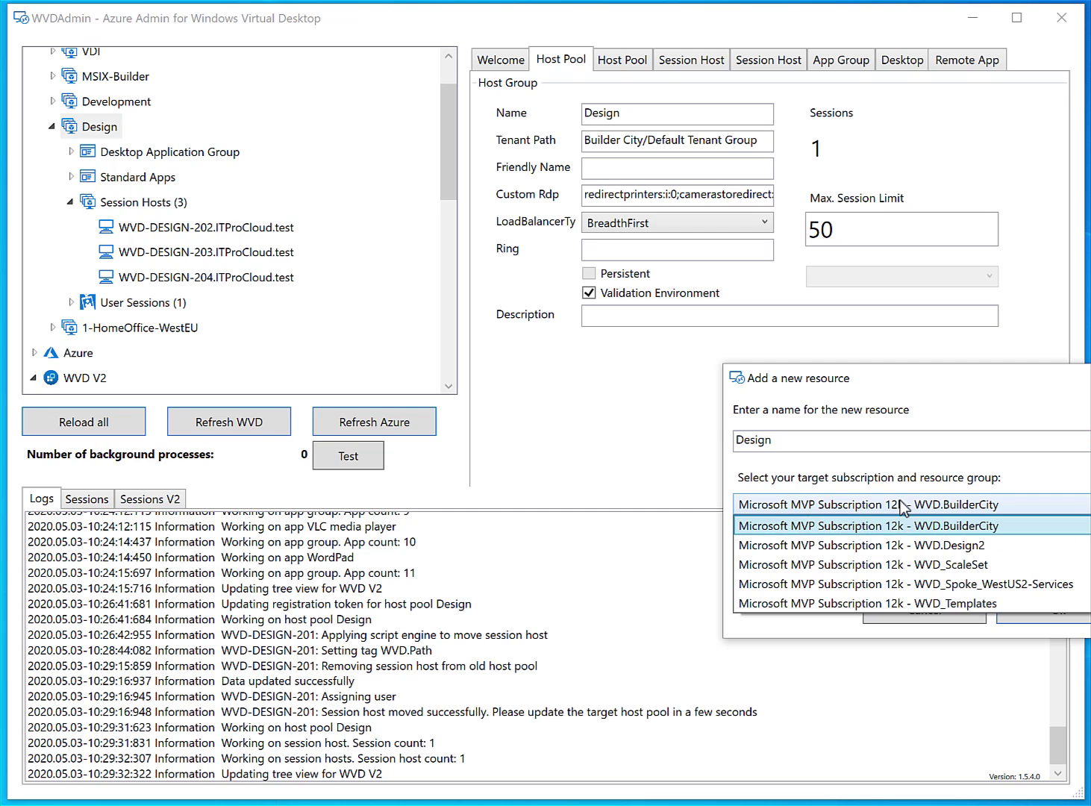
{"action": "left_click", "coordinate": [955, 547]}
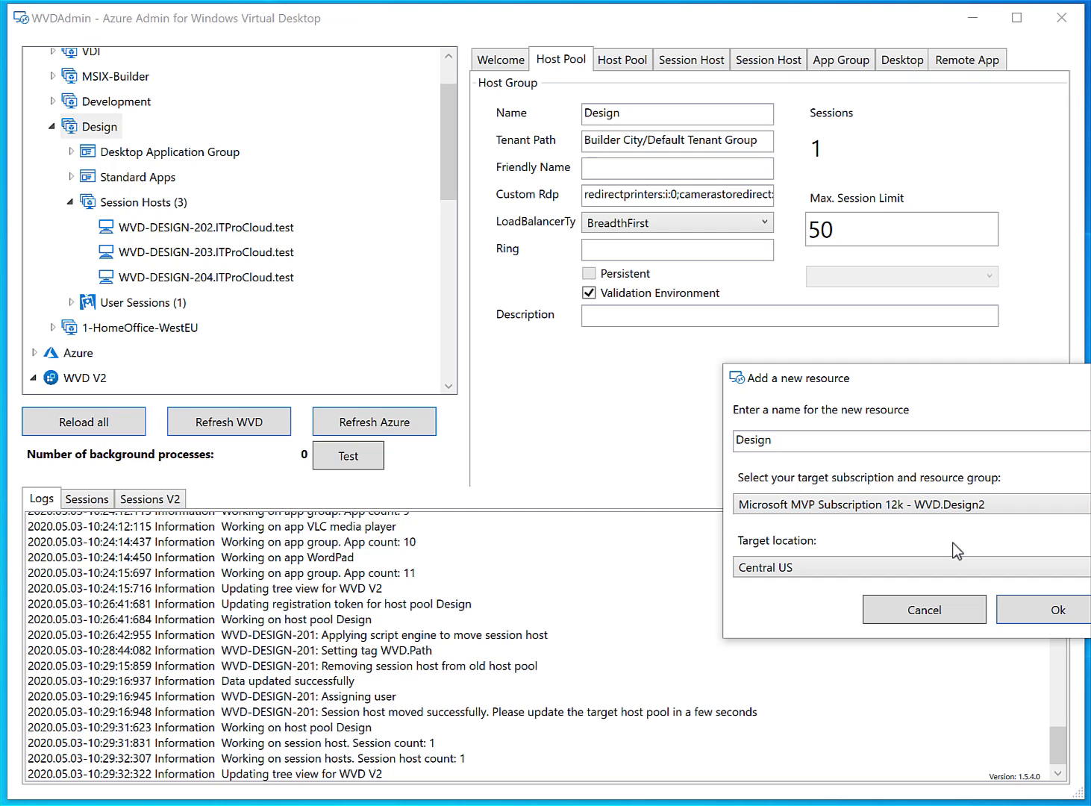
{"action": "left_click", "coordinate": [1037, 610]}
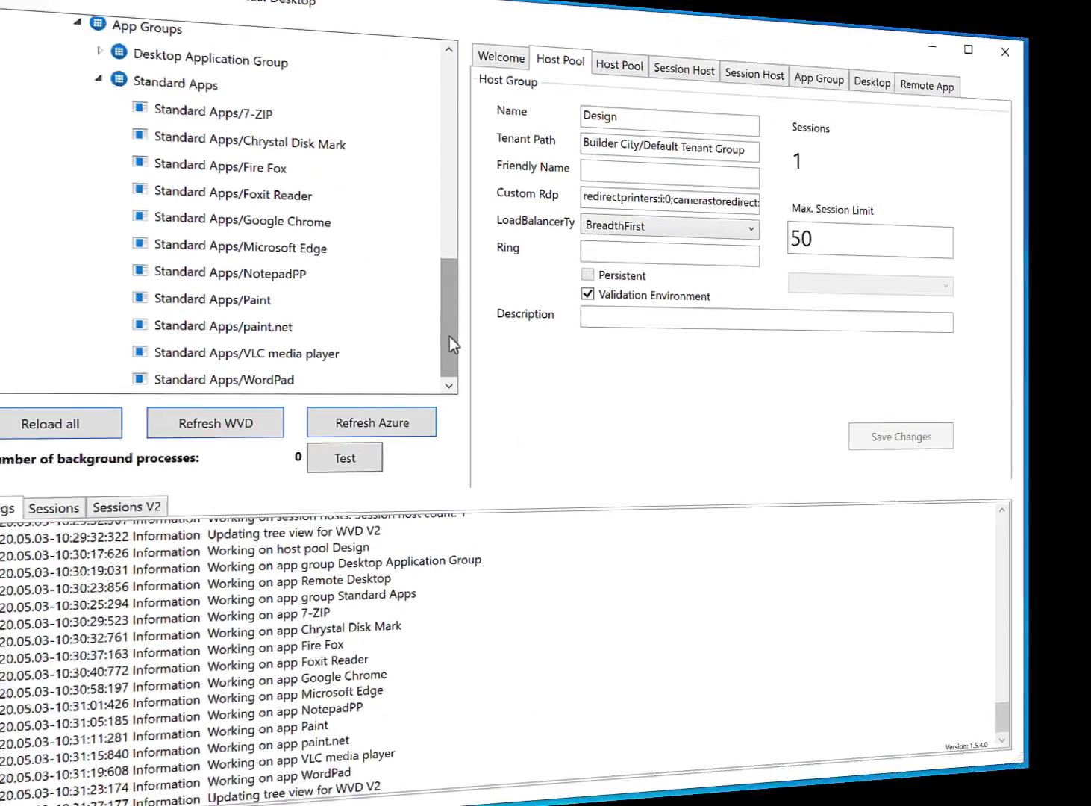
Refresh the Standard Apps group of the migrated Design pool, and reload the whole WVD and Azure tree.
{"action": "left_click_drag", "start_coordinate": [448, 339], "coordinate": [435, 301]}
{"action": "left_click", "coordinate": [183, 202]}
{"action": "right_click", "coordinate": [182, 202]}
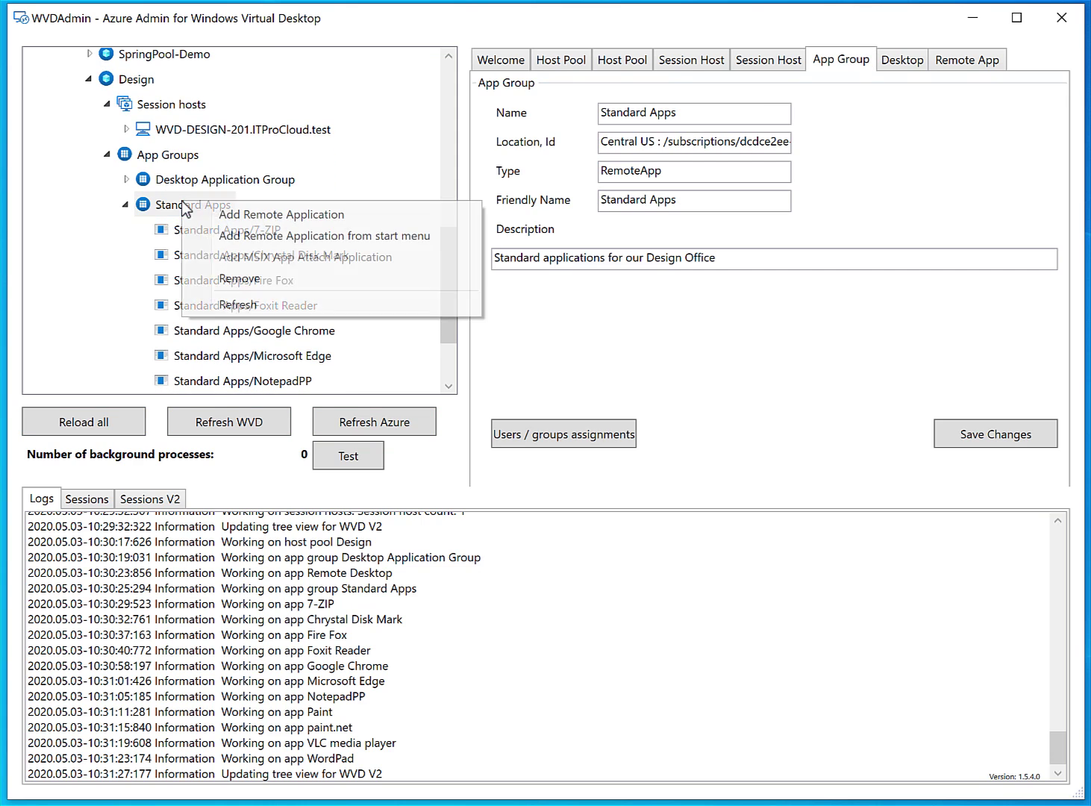
{"action": "left_click", "coordinate": [274, 303]}
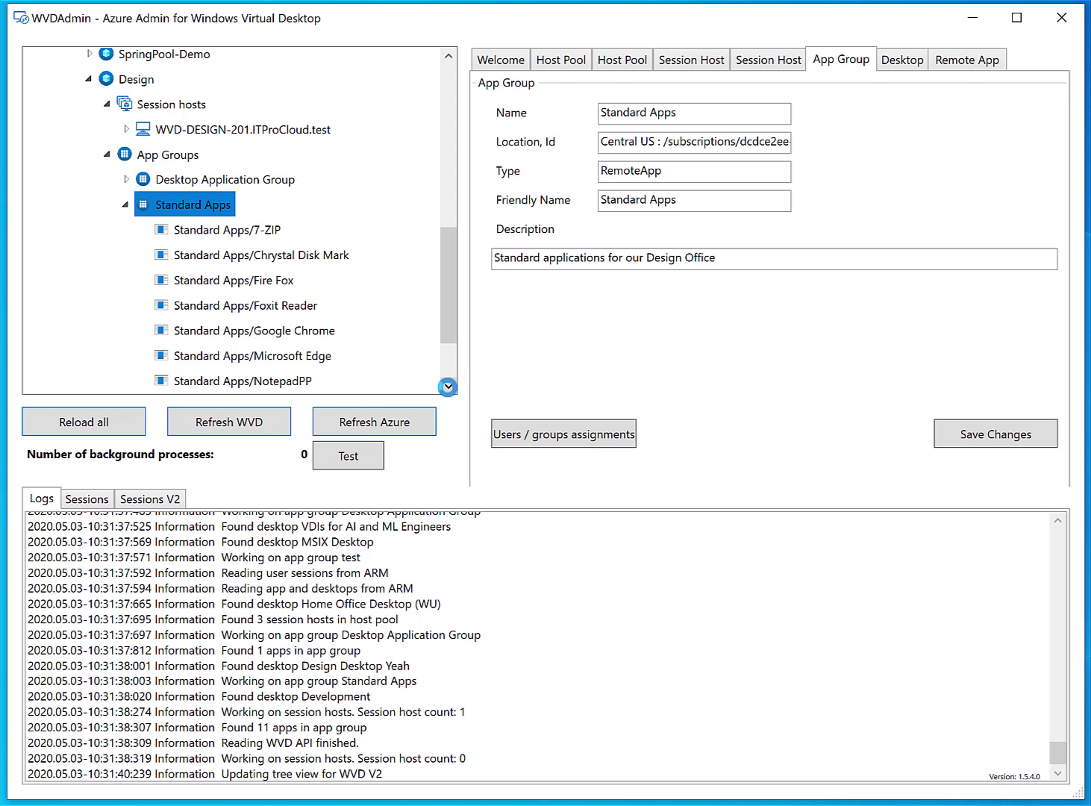
{"action": "scroll", "coordinate": [447, 387], "scroll_direction": "down", "scroll_amount": 4}
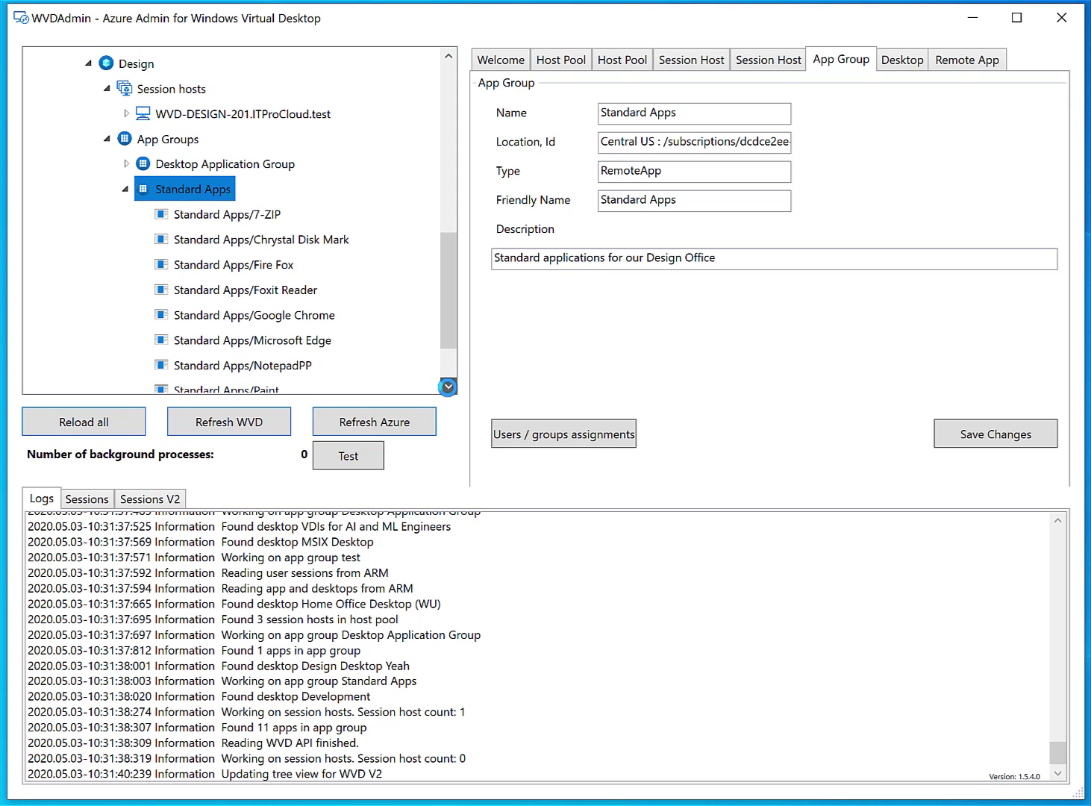
{"action": "left_click", "coordinate": [107, 424]}
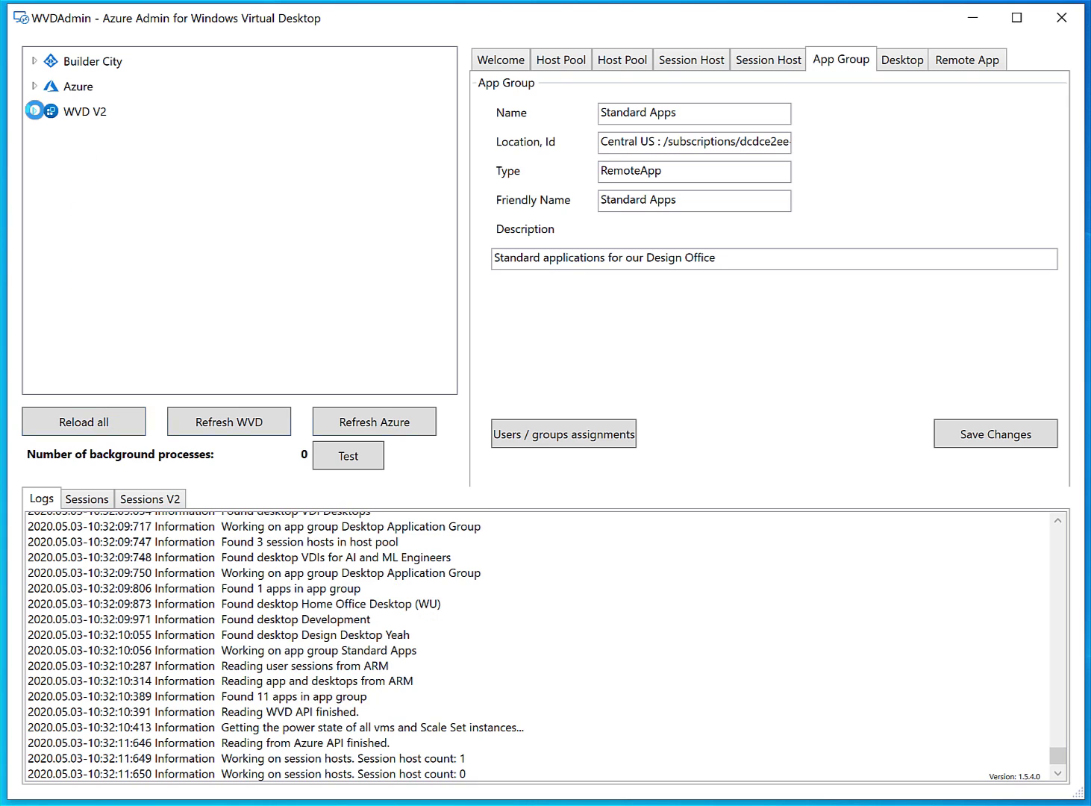
Expand the reloaded WVD V2 tree down to the Design host pool in Microsoft MVP Subscription 12k and review its session hosts.
{"action": "left_click", "coordinate": [34, 111]}
{"action": "left_click", "coordinate": [51, 163]}
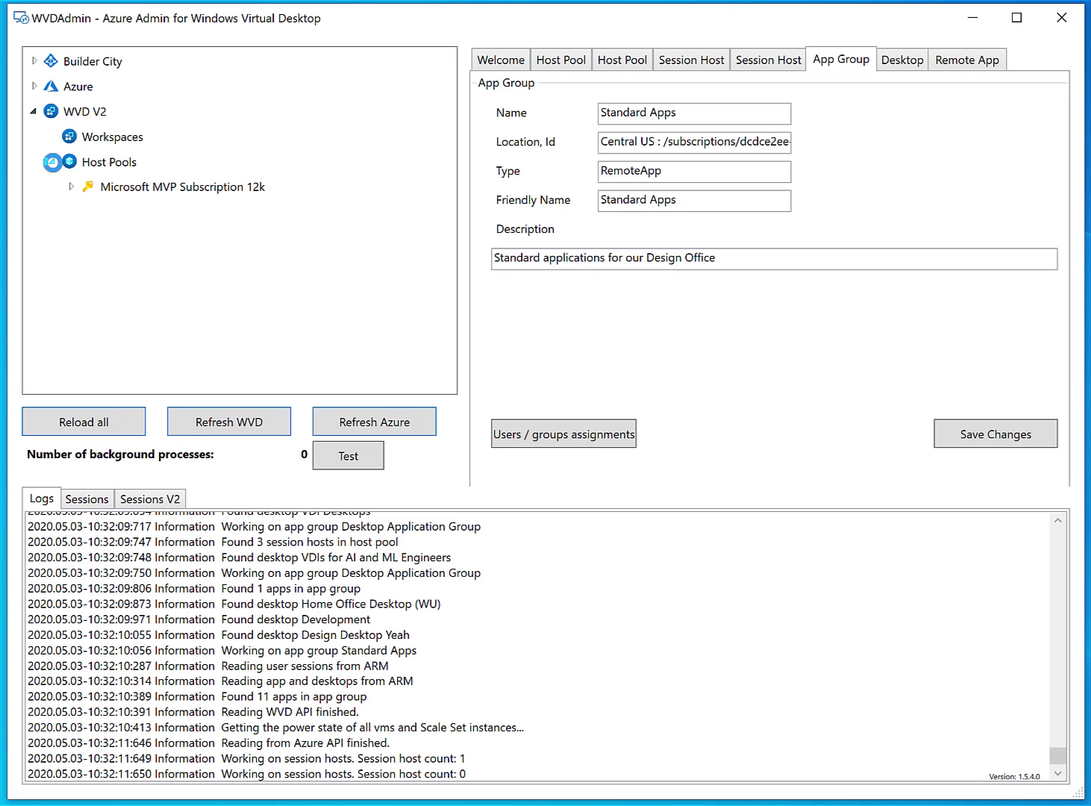
{"action": "left_click", "coordinate": [71, 186]}
{"action": "left_click", "coordinate": [90, 236]}
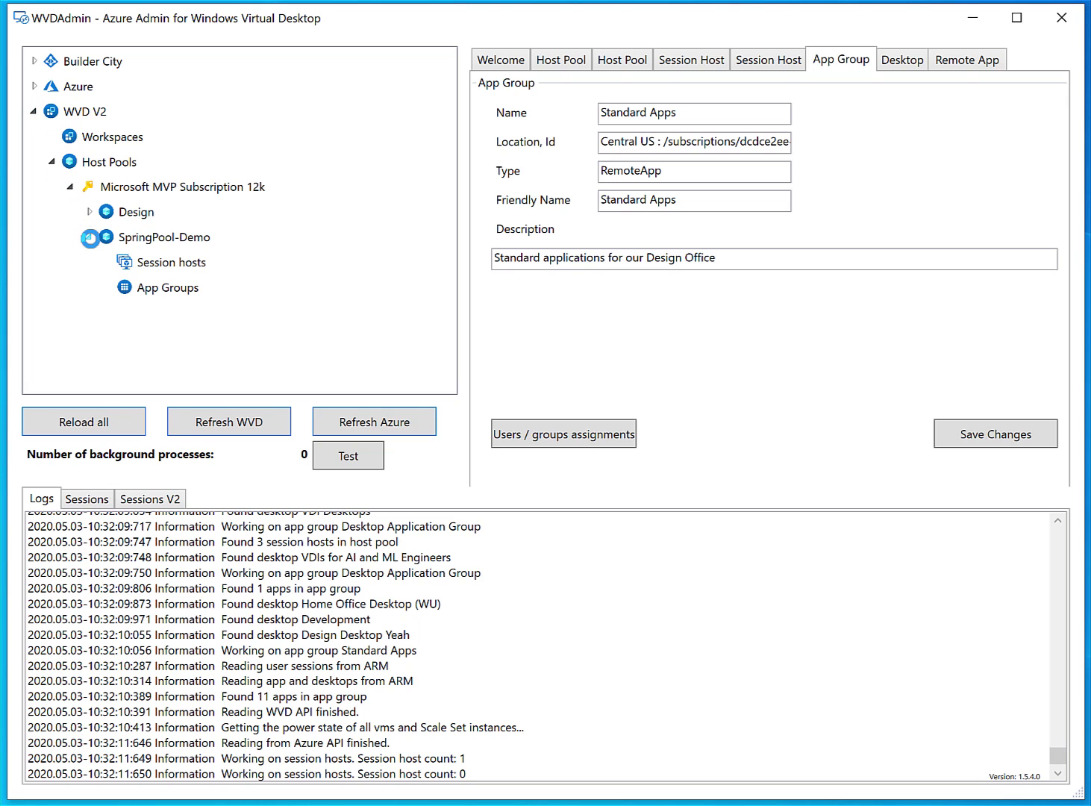
{"action": "left_click", "coordinate": [89, 213]}
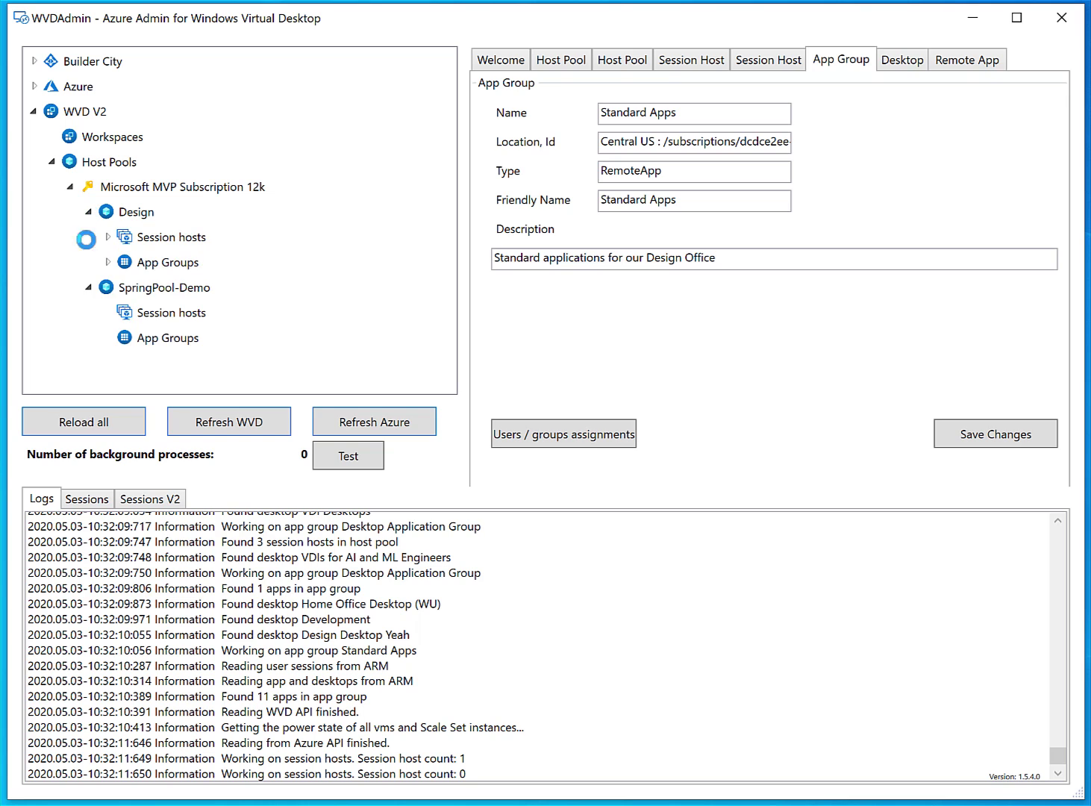
{"action": "left_click", "coordinate": [88, 288]}
{"action": "left_click", "coordinate": [108, 237]}
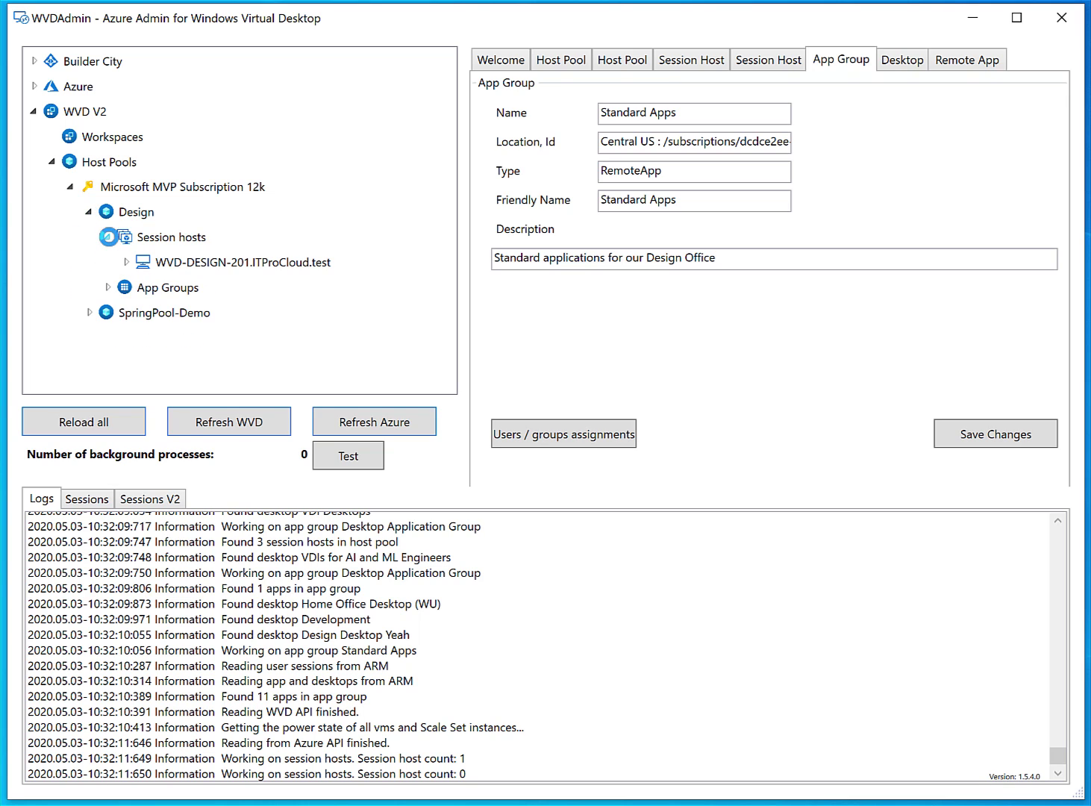
Review the contents of the Desktop Application Group and Standard Apps group in the migrated Design host pool.
{"action": "left_click", "coordinate": [108, 287]}
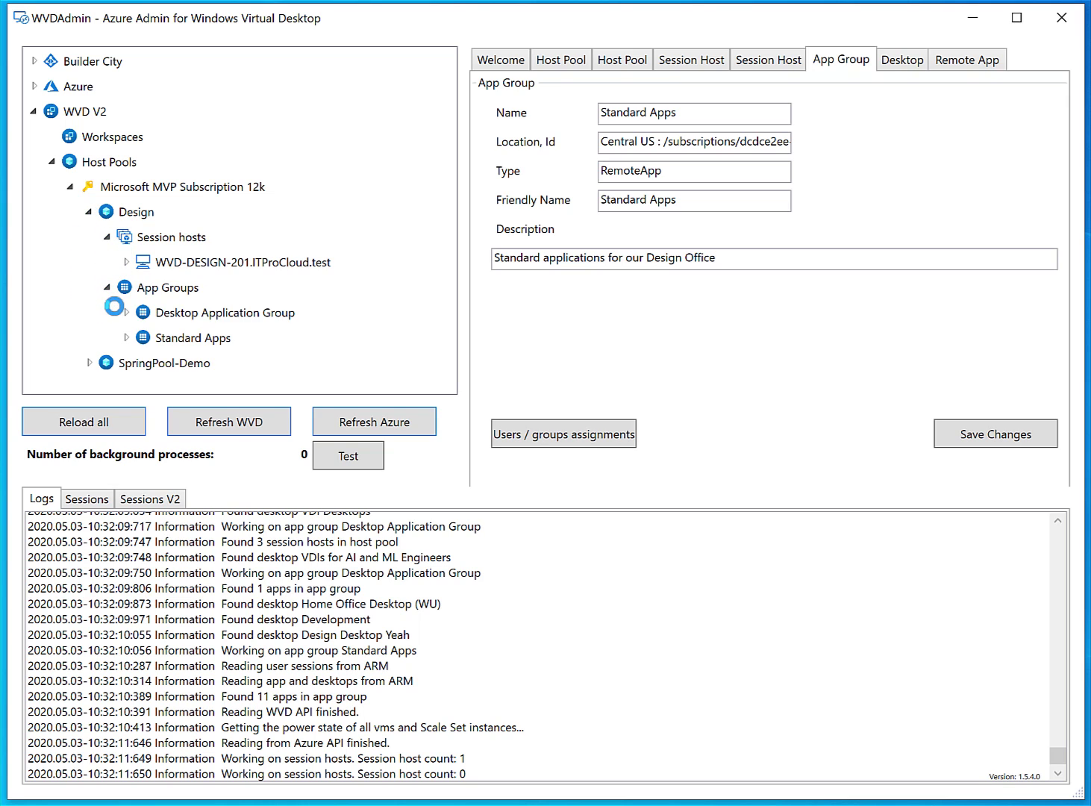
{"action": "left_click", "coordinate": [125, 313]}
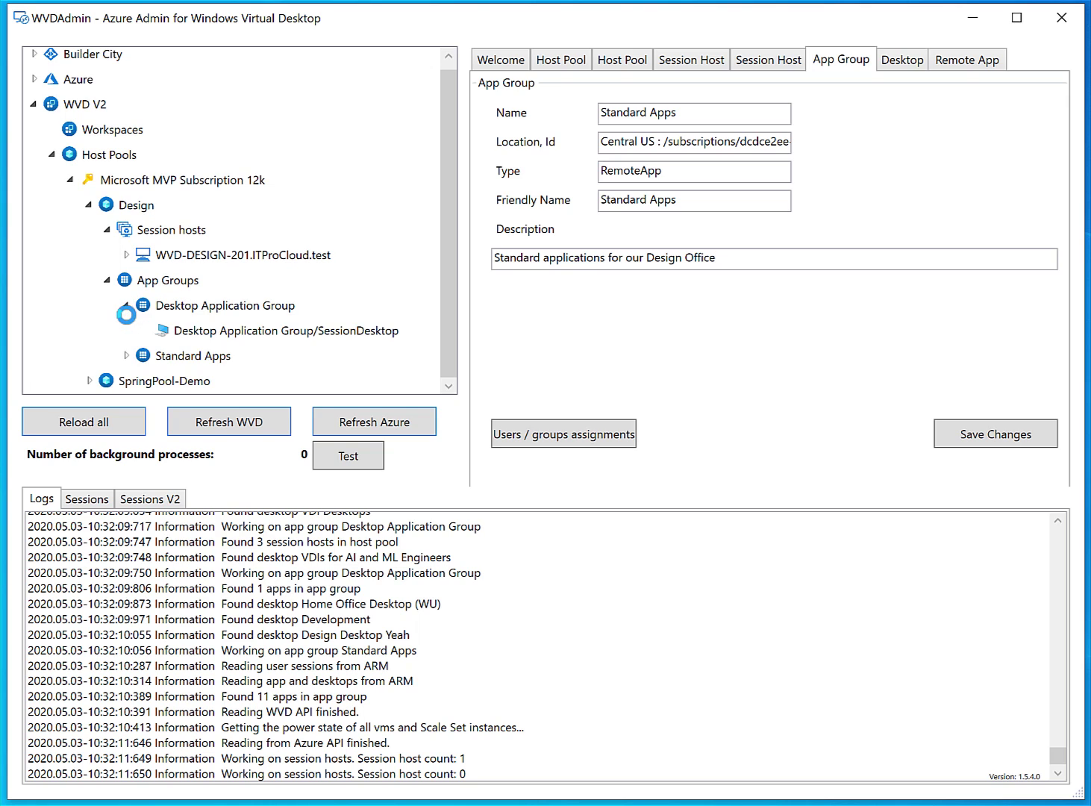
{"action": "left_click", "coordinate": [126, 356]}
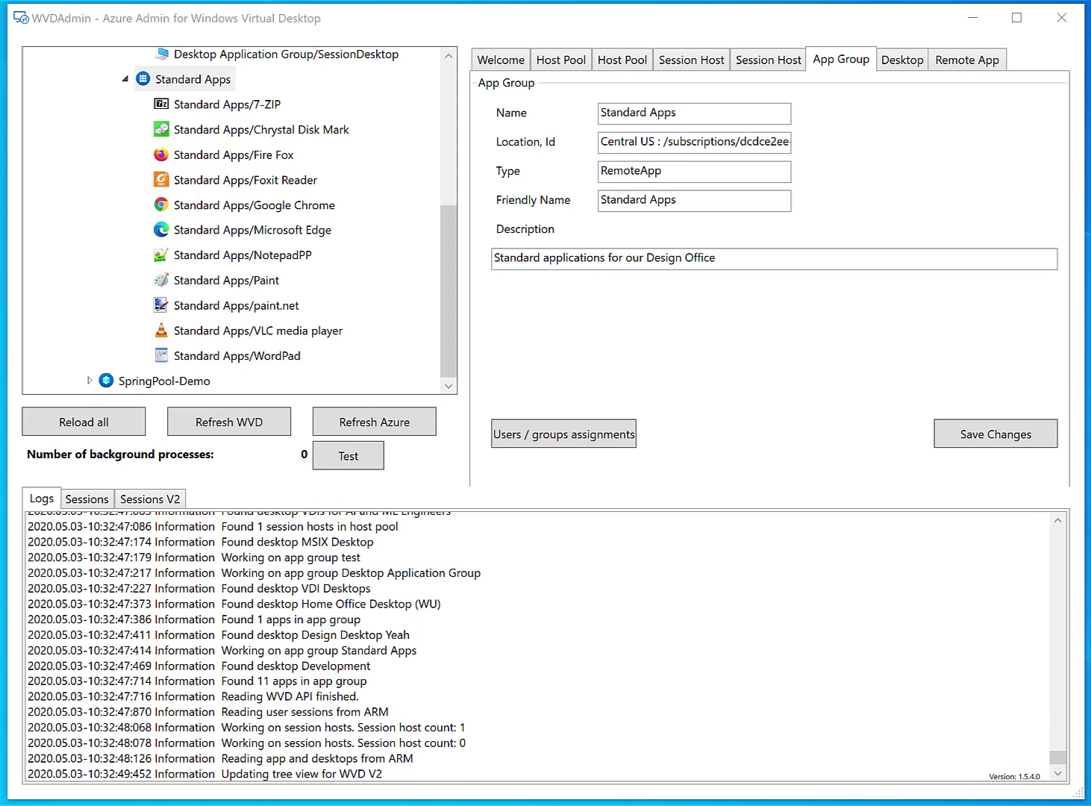
{"action": "left_click_drag", "start_coordinate": [447, 328], "coordinate": [438, 231]}
{"action": "left_click", "coordinate": [123, 264]}
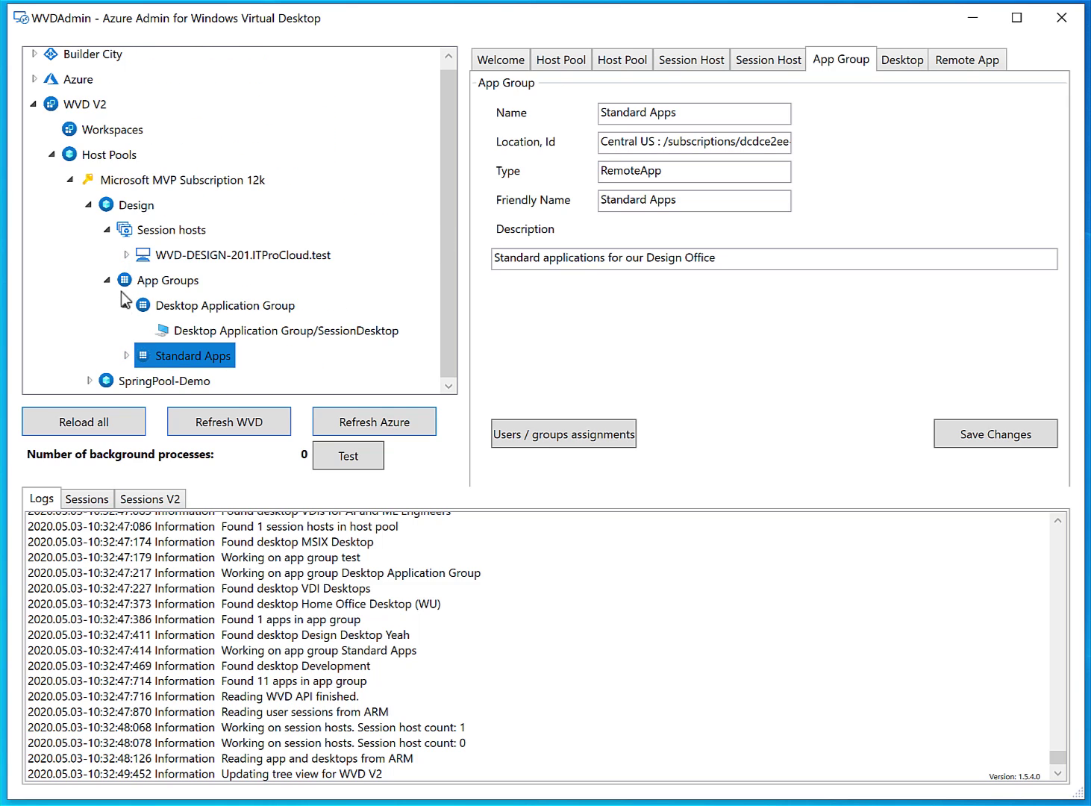
{"action": "left_click", "coordinate": [124, 311]}
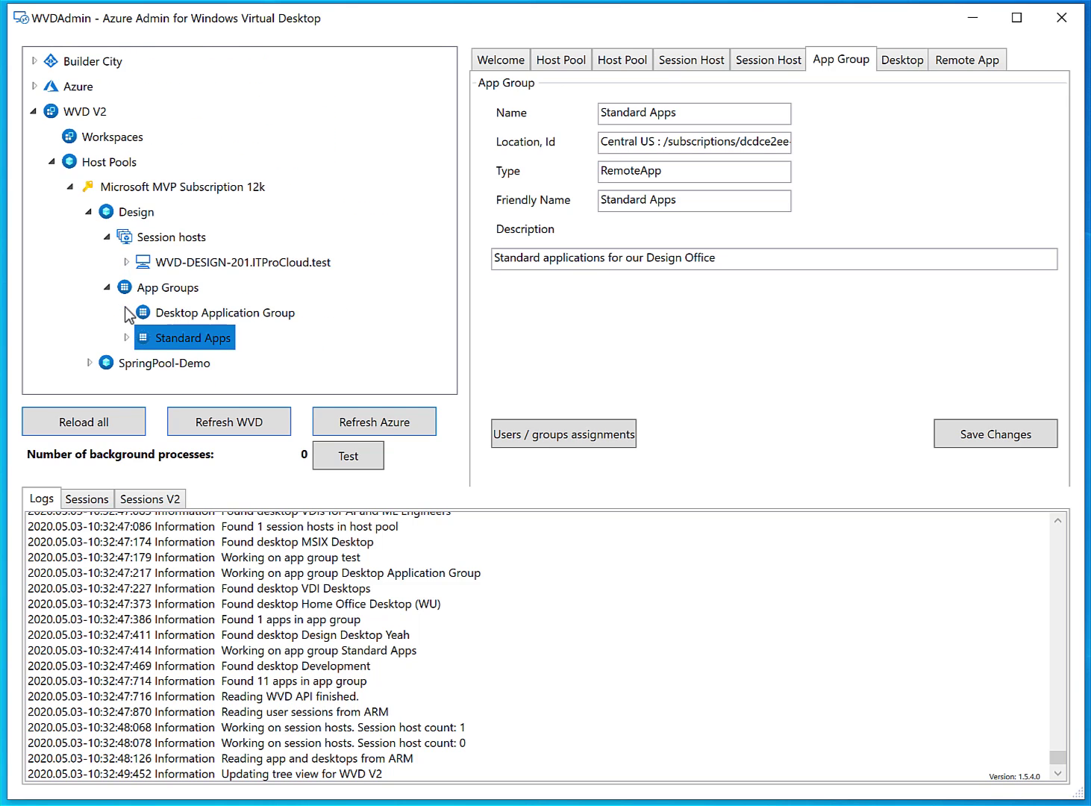
Examine the properties and remaining session hosts of the original Design host pool under Builder City.
{"action": "left_click", "coordinate": [33, 61]}
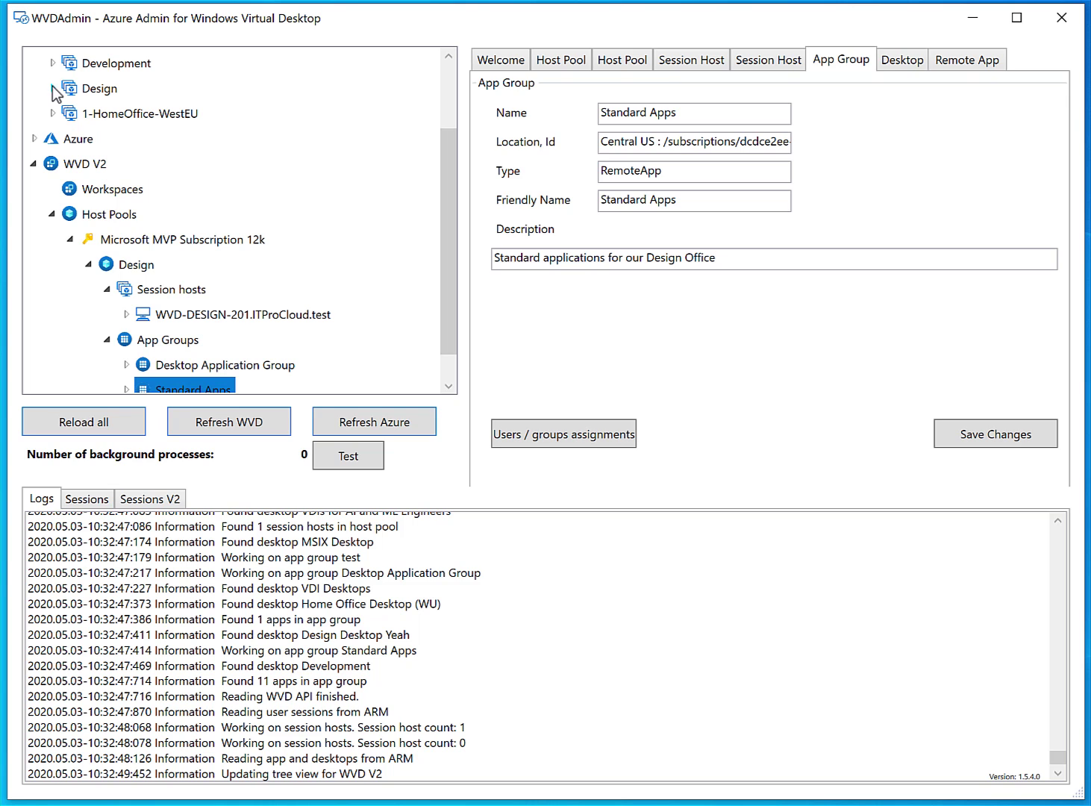
{"action": "left_click", "coordinate": [52, 88]}
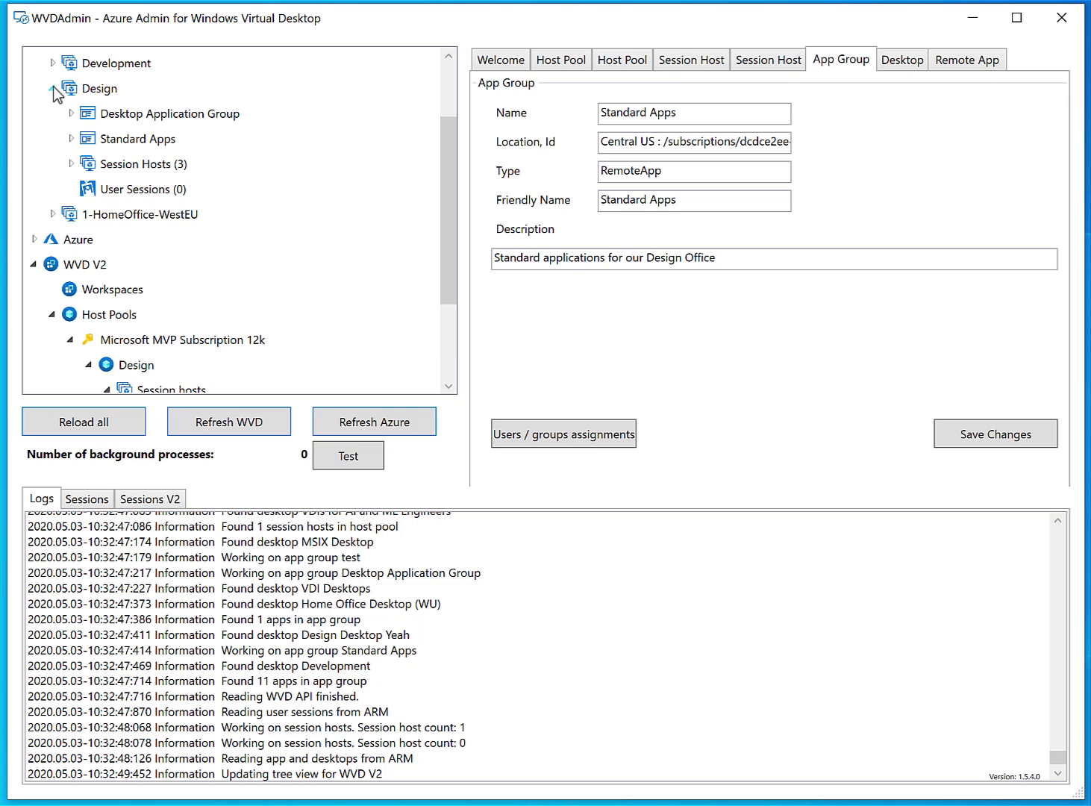
{"action": "left_click", "coordinate": [92, 98]}
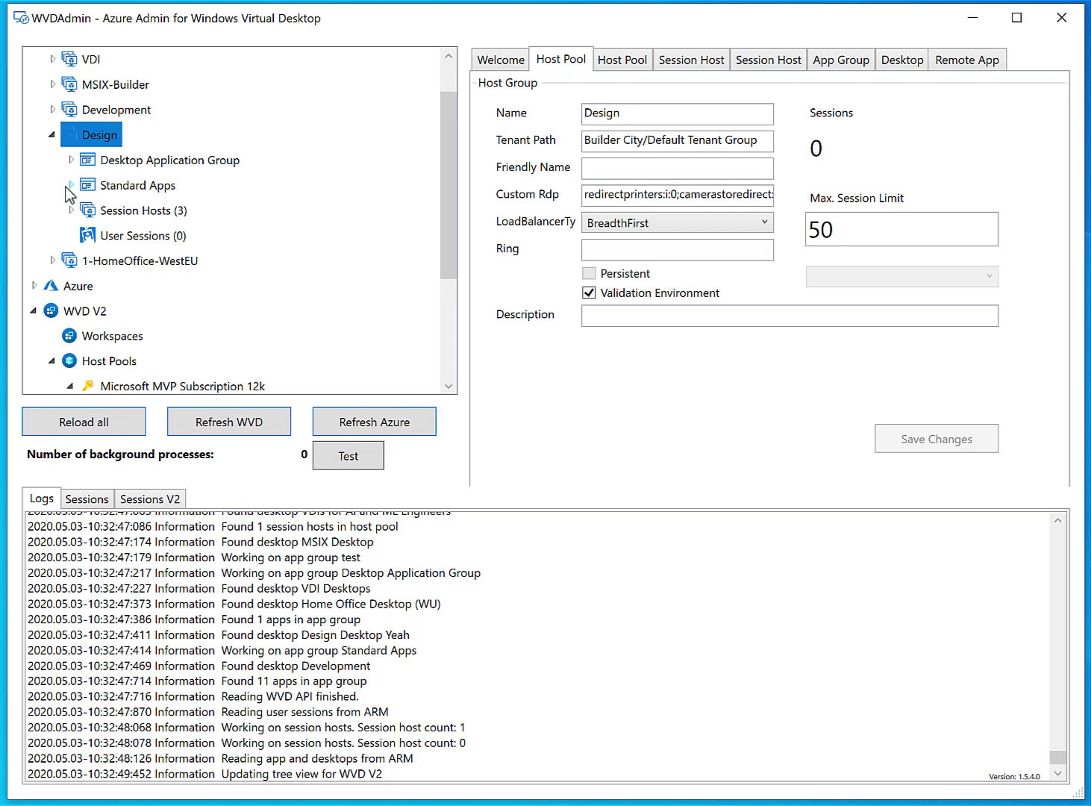
{"action": "left_click", "coordinate": [72, 210]}
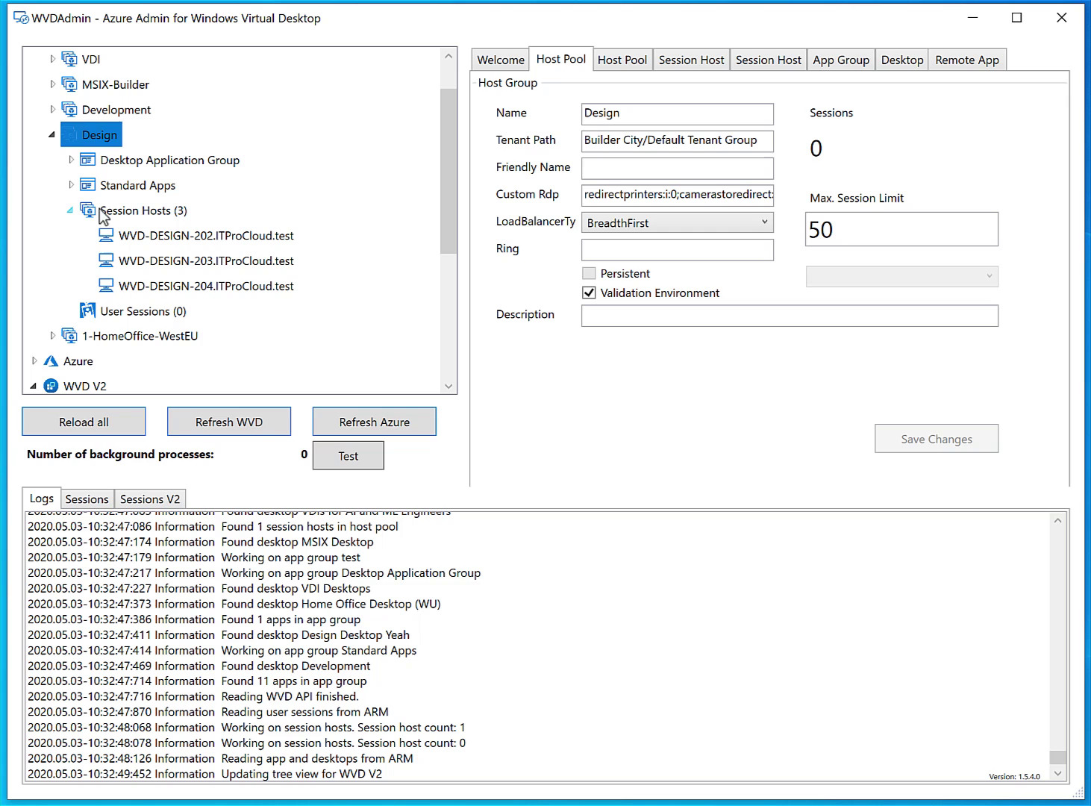
{"action": "left_click", "coordinate": [141, 212]}
{"action": "left_click_drag", "start_coordinate": [455, 203], "coordinate": [452, 226]}
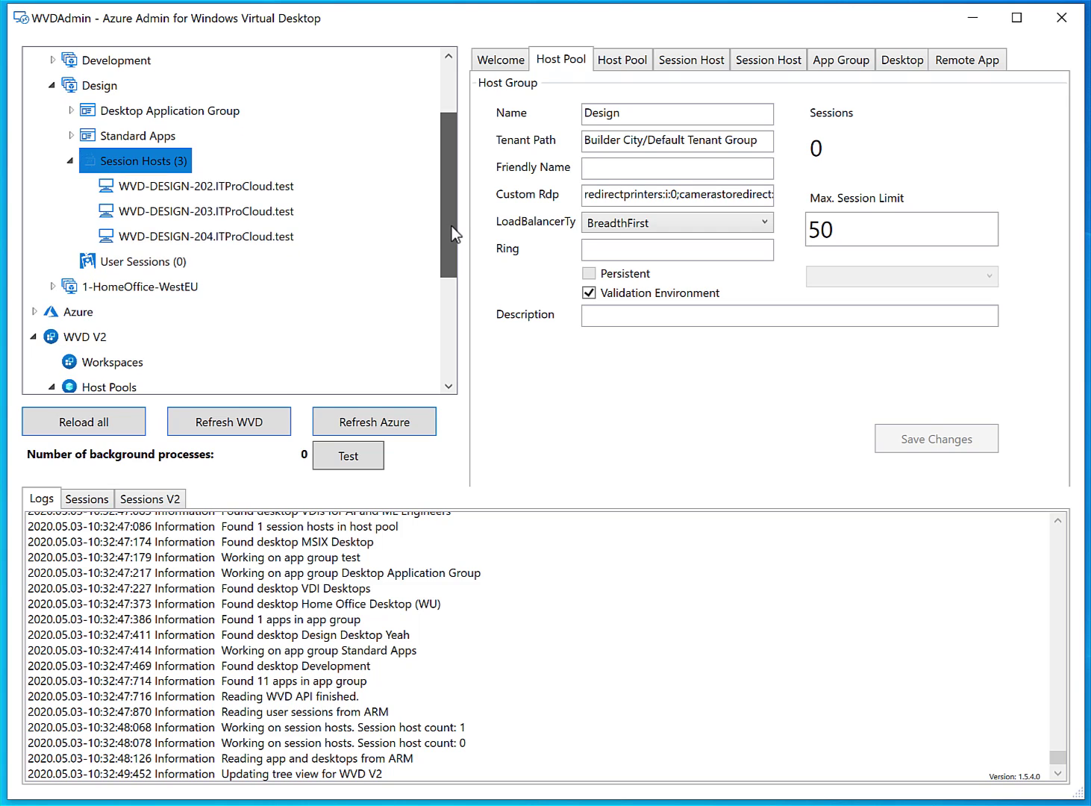
Move all session hosts of the original Design pool to the Spring Update host pool Design ², keeping the user assignment.
{"action": "right_click", "coordinate": [170, 163]}
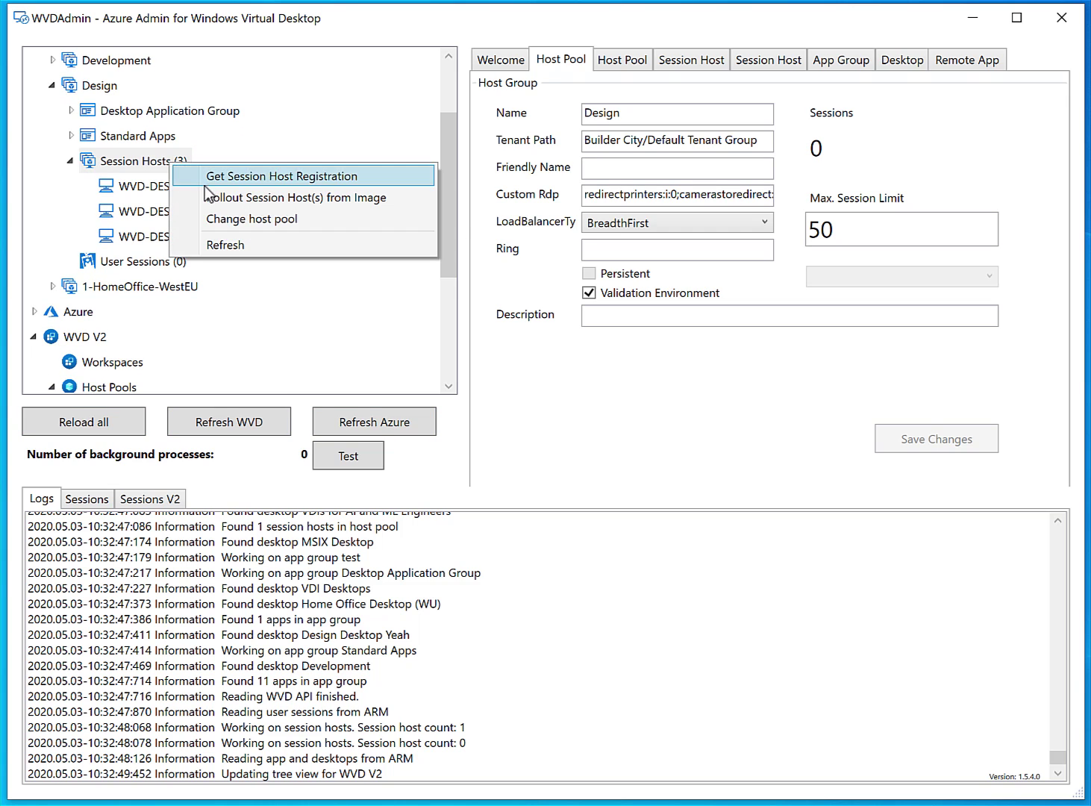
{"action": "left_click", "coordinate": [273, 222]}
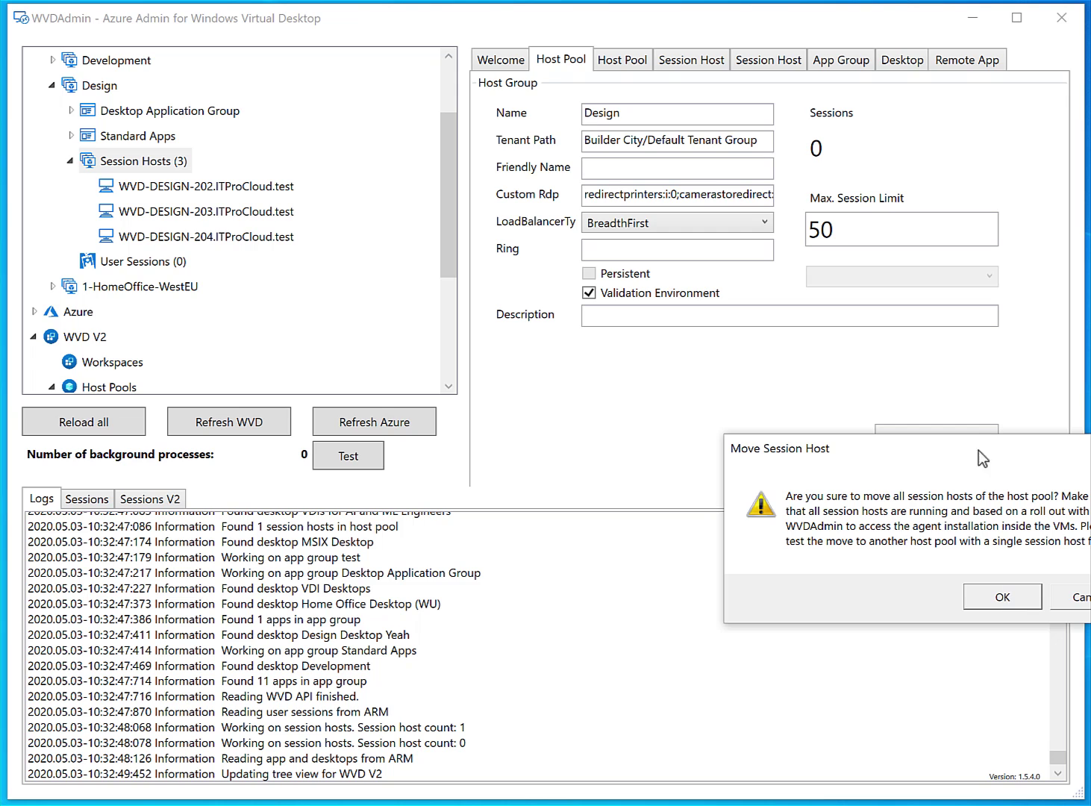
{"action": "left_click_drag", "start_coordinate": [974, 446], "coordinate": [813, 378]}
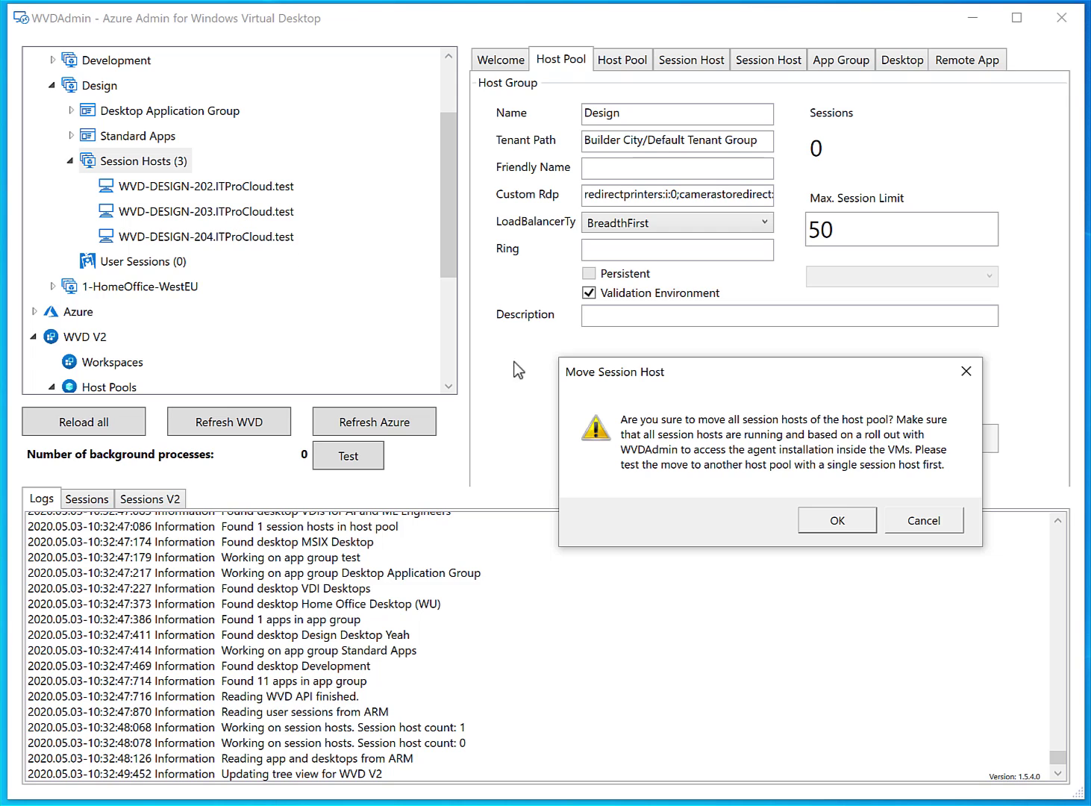
{"action": "left_click", "coordinate": [839, 521]}
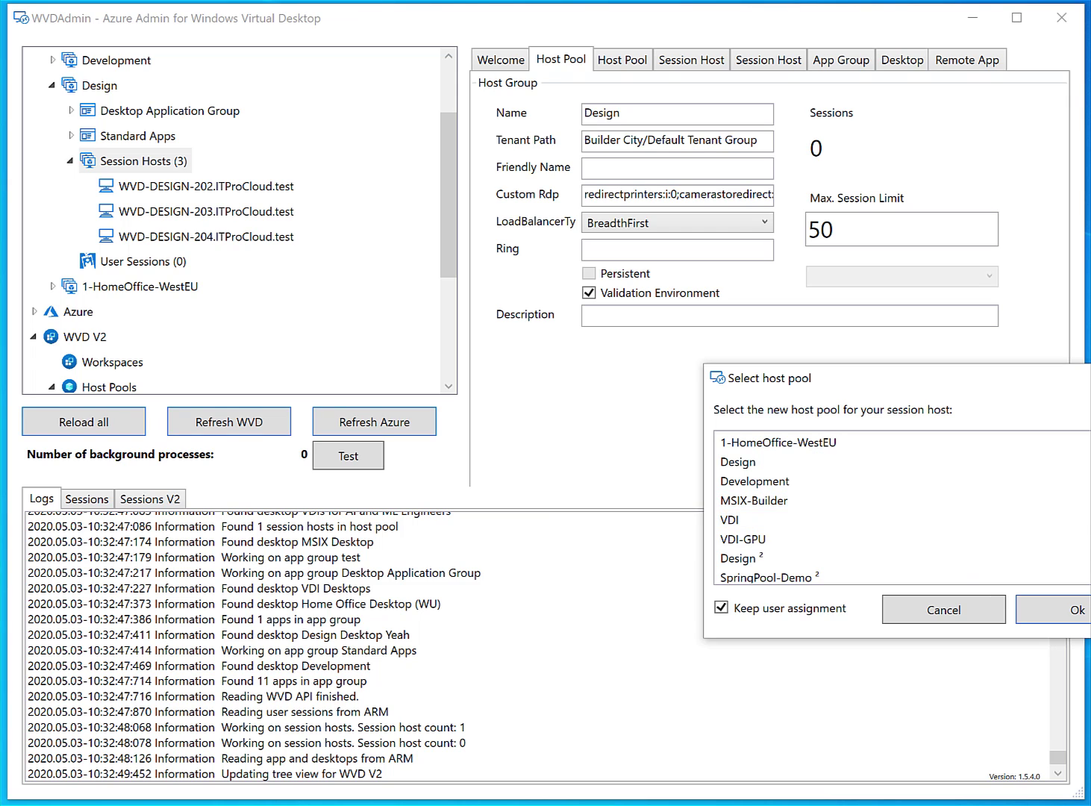
{"action": "scroll", "coordinate": [895, 507], "scroll_direction": "down", "scroll_amount": 1}
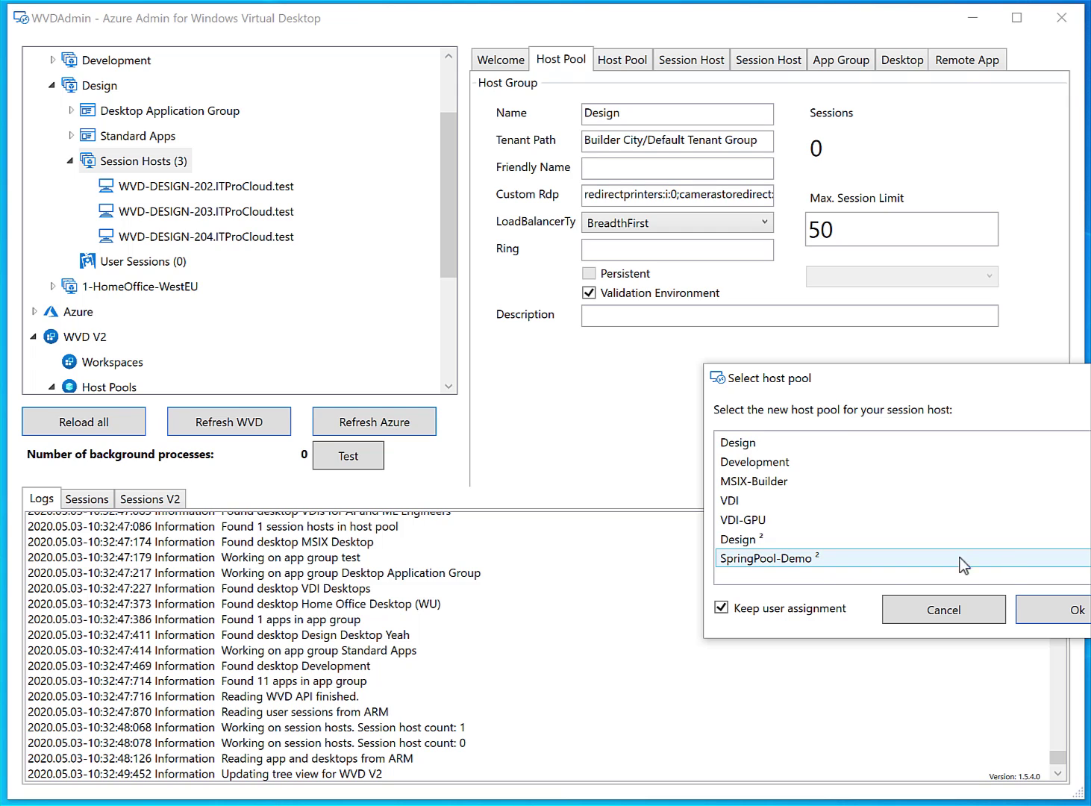
{"action": "left_click", "coordinate": [747, 542]}
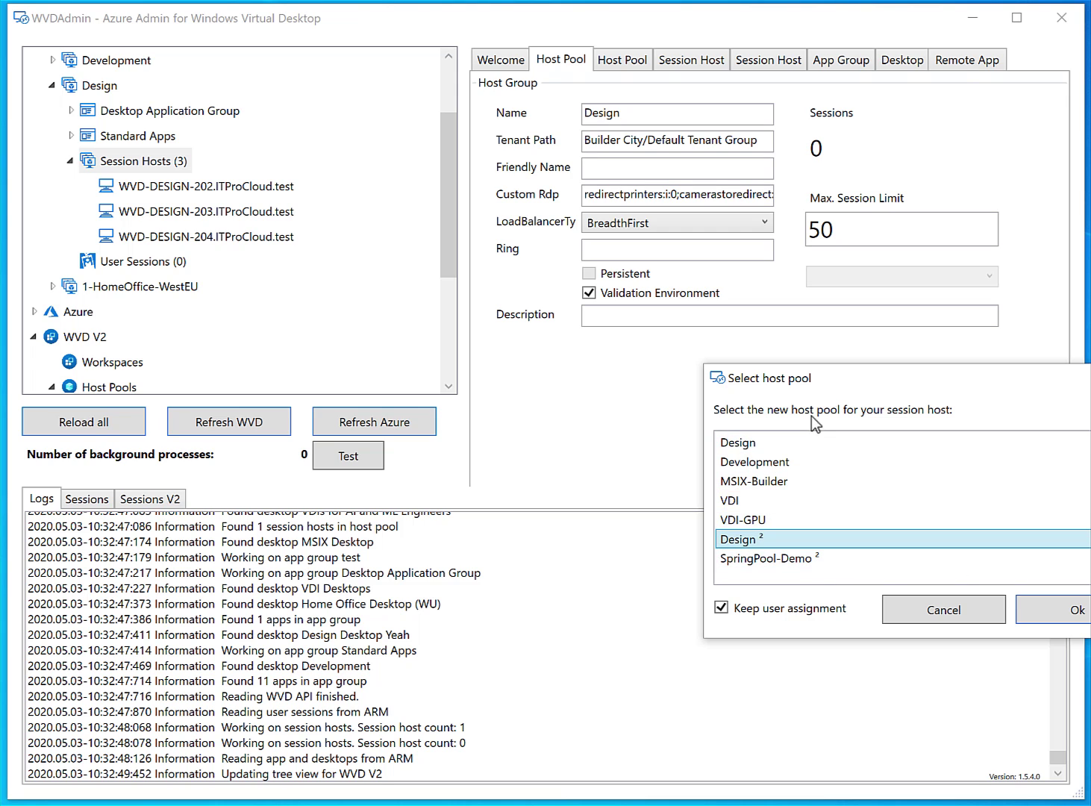
{"action": "left_click_drag", "start_coordinate": [839, 376], "coordinate": [704, 319]}
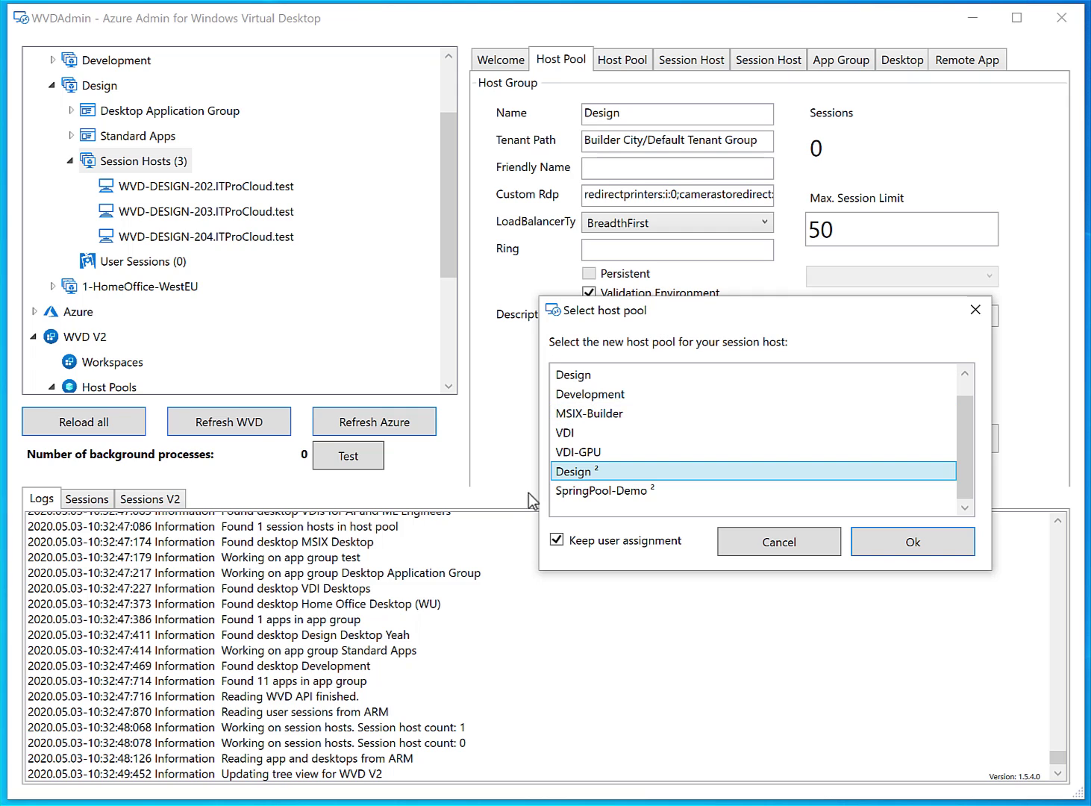
{"action": "left_click", "coordinate": [915, 542]}
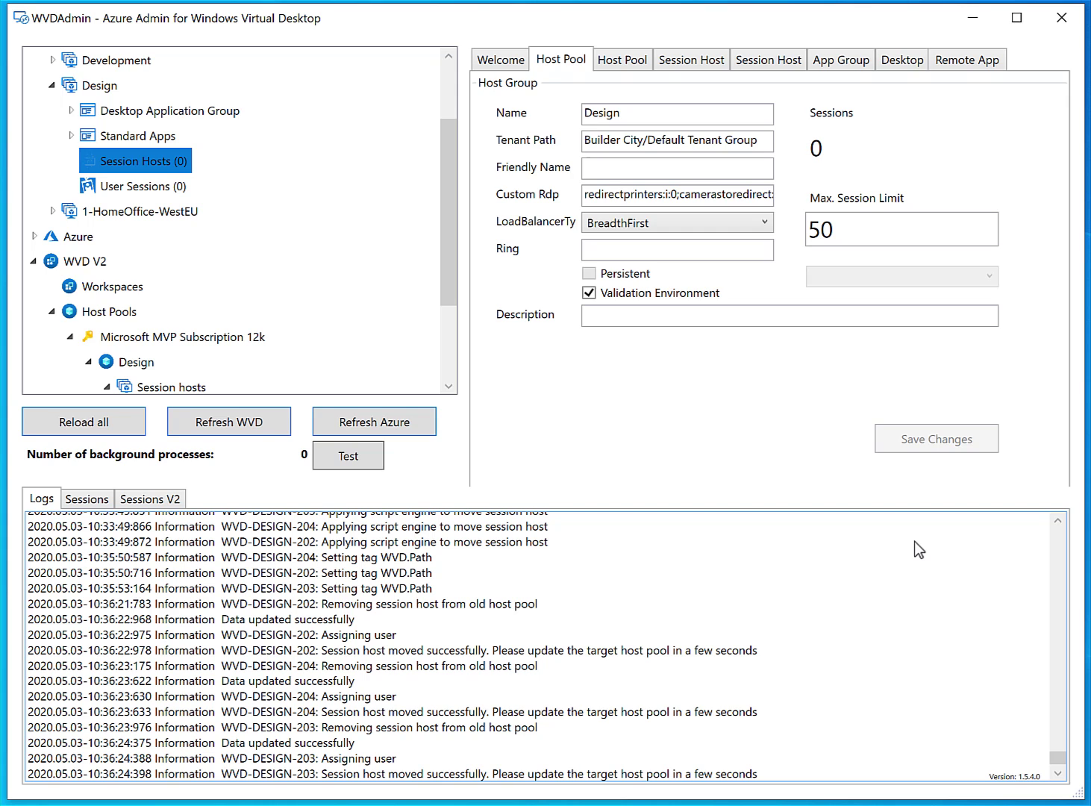
Refresh the session hosts of the migrated Design pool under WVD V2.
{"action": "left_click_drag", "start_coordinate": [447, 278], "coordinate": [452, 380]}
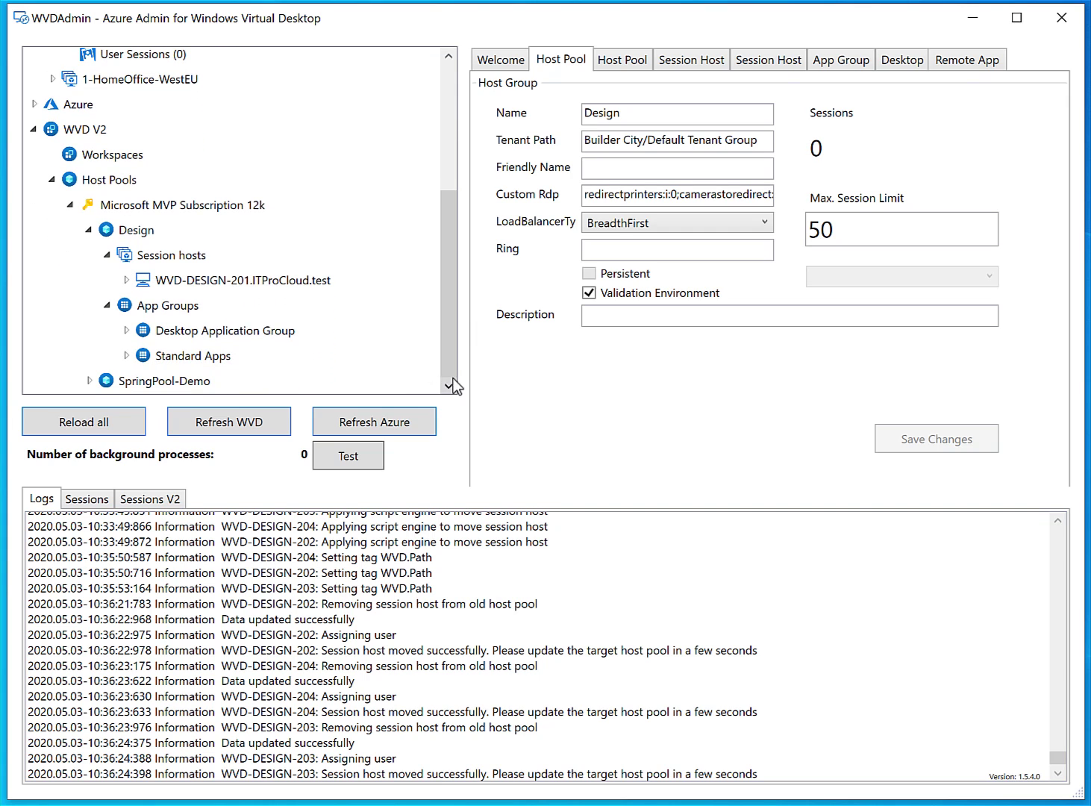
{"action": "right_click", "coordinate": [186, 254]}
{"action": "left_click", "coordinate": [241, 336]}
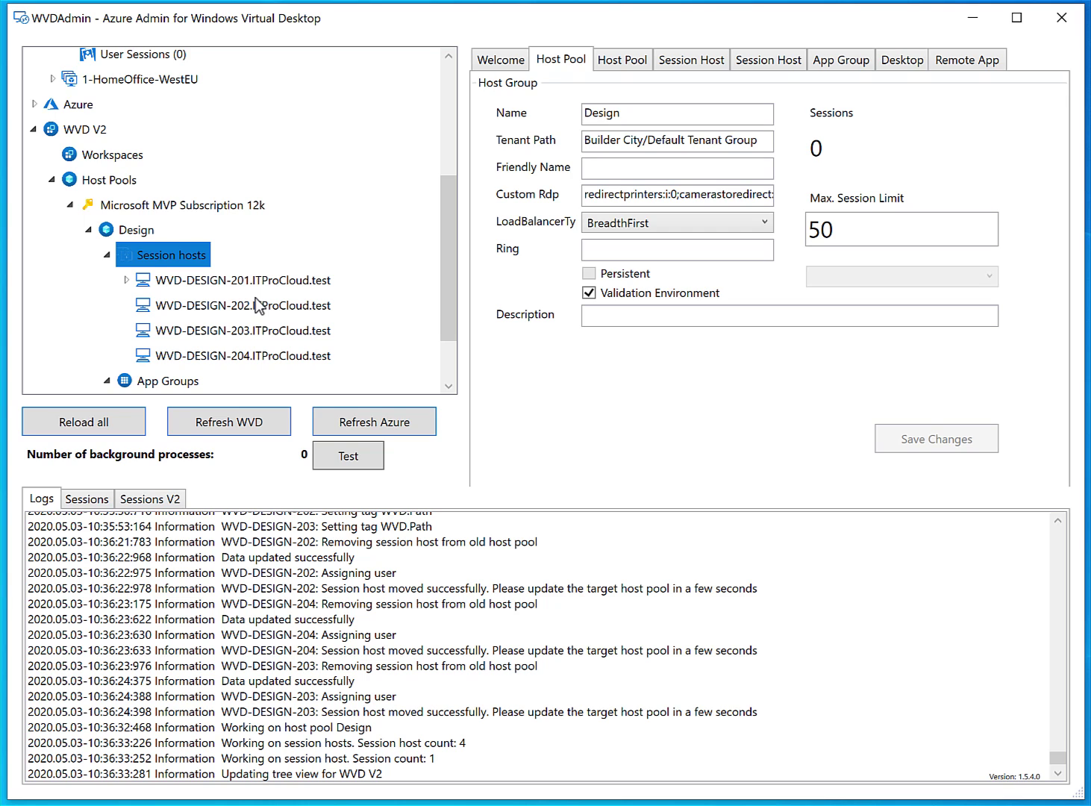
{"action": "left_click_drag", "start_coordinate": [449, 272], "coordinate": [451, 288]}
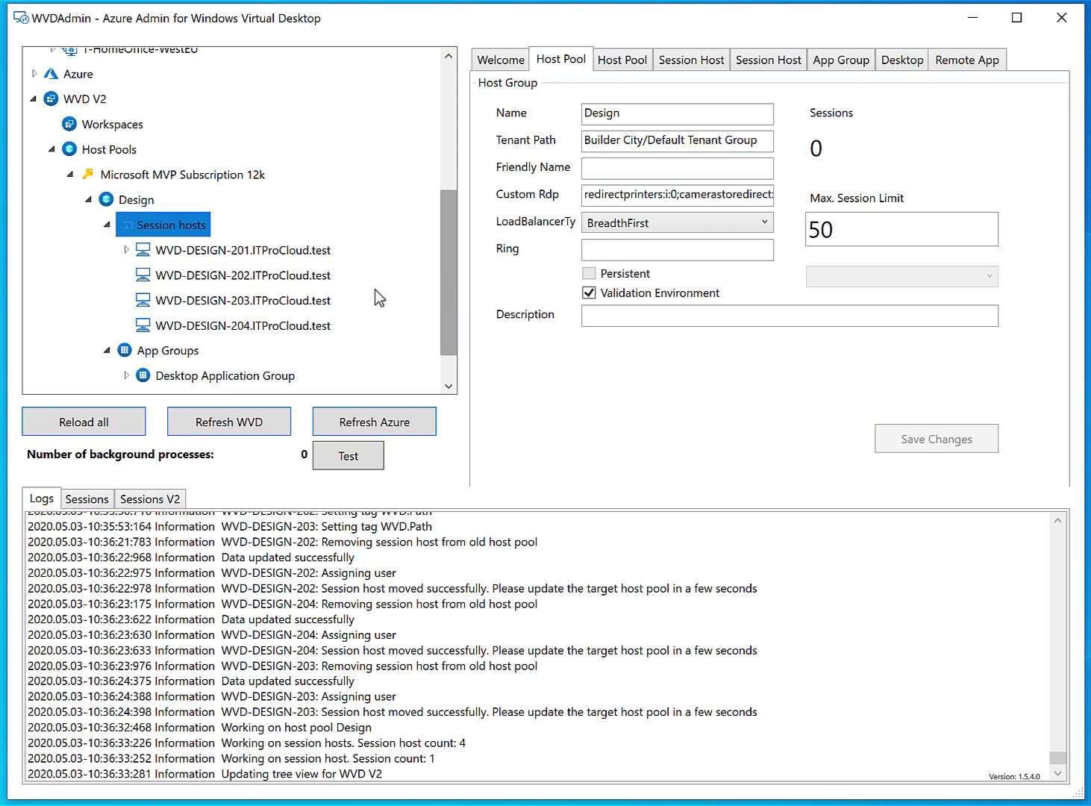
Check the user session on WVD-DESIGN-201 in the migrated pool and examine the host's properties.
{"action": "left_click", "coordinate": [127, 251]}
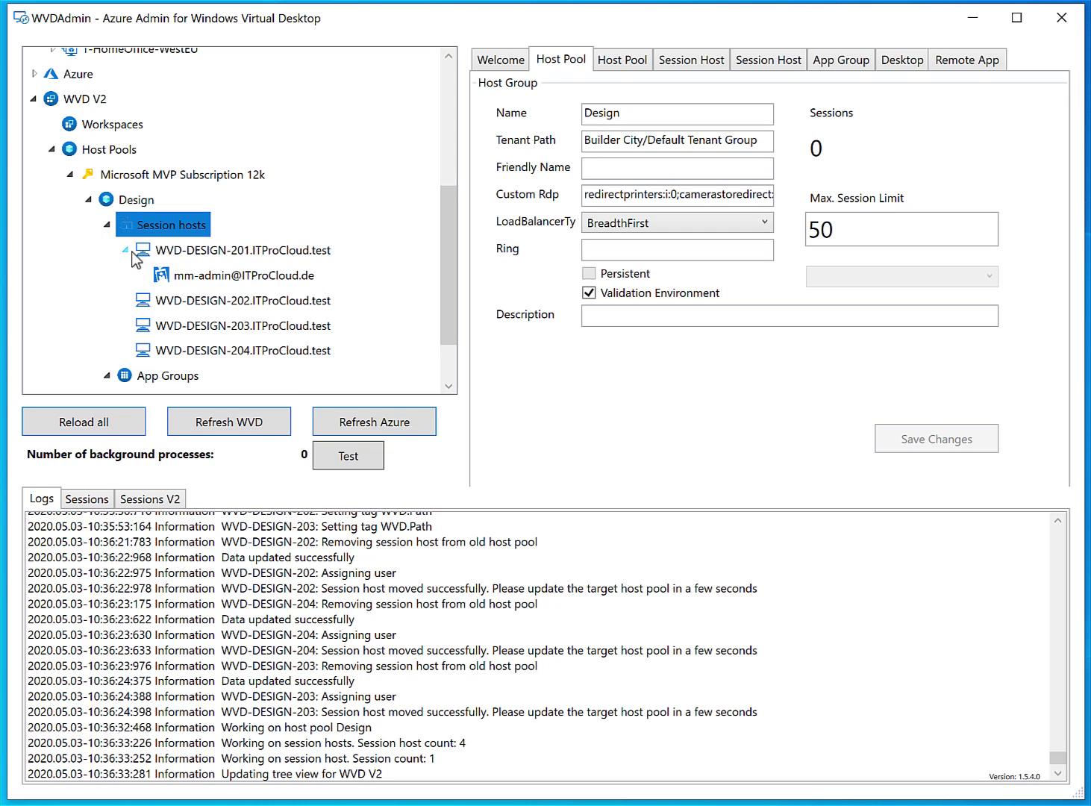
{"action": "left_click", "coordinate": [129, 250]}
{"action": "left_click", "coordinate": [284, 254]}
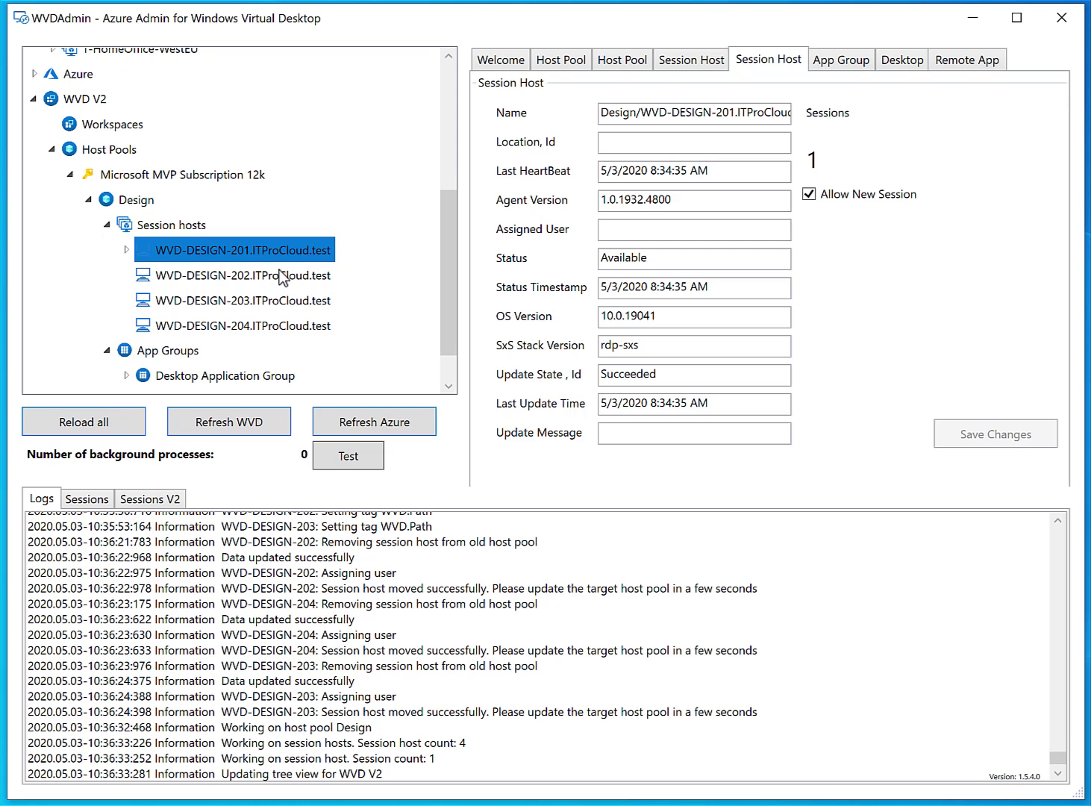
Examine the properties of the migrated Design pool's Standard Apps group and Desktop Application Group.
{"action": "left_click_drag", "start_coordinate": [448, 248], "coordinate": [448, 281]}
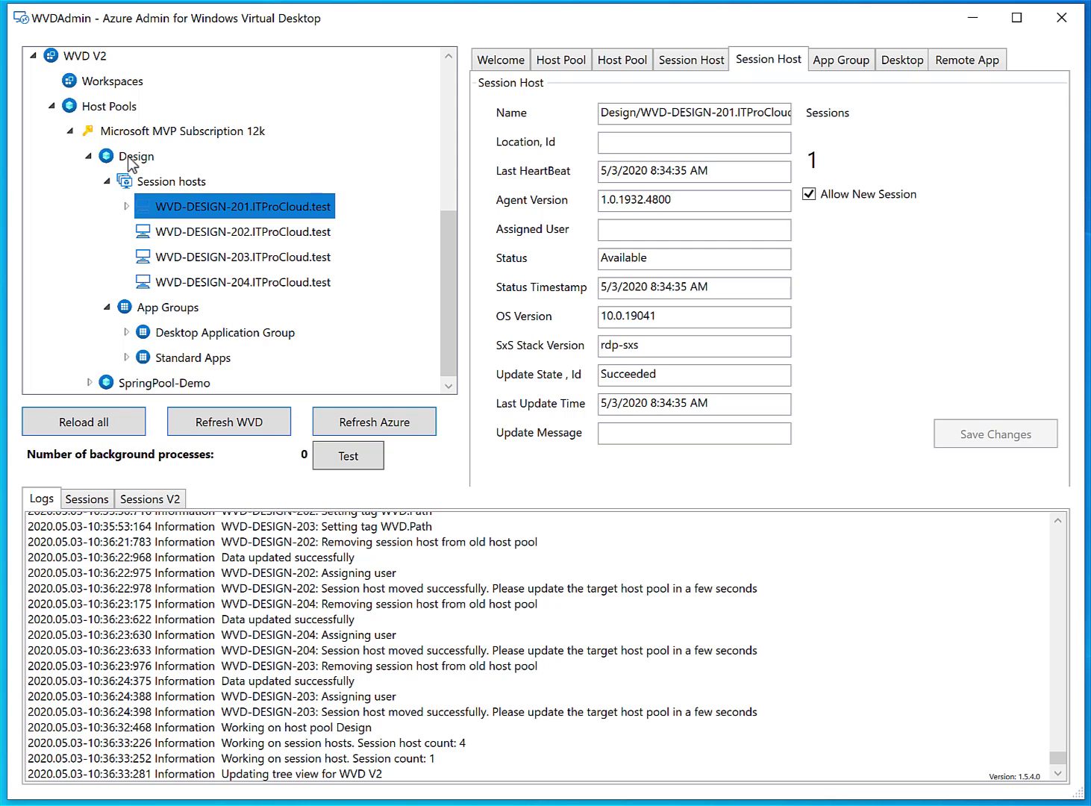
{"action": "left_click", "coordinate": [110, 181]}
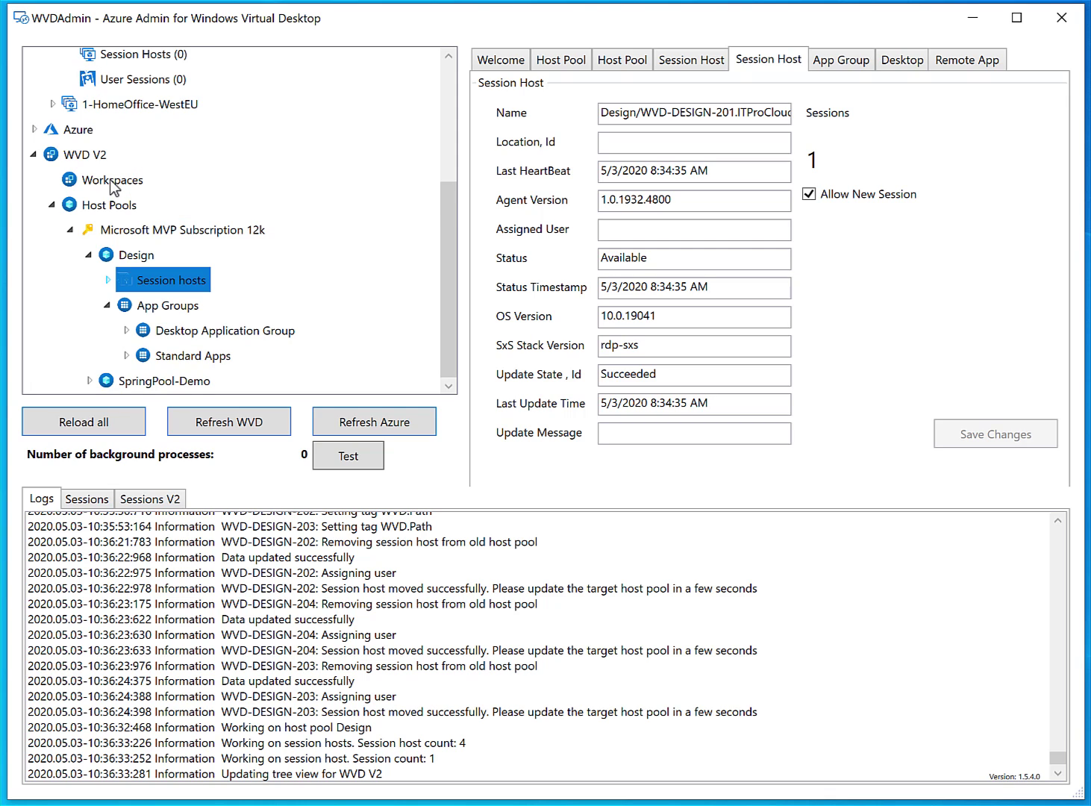
{"action": "left_click", "coordinate": [191, 354]}
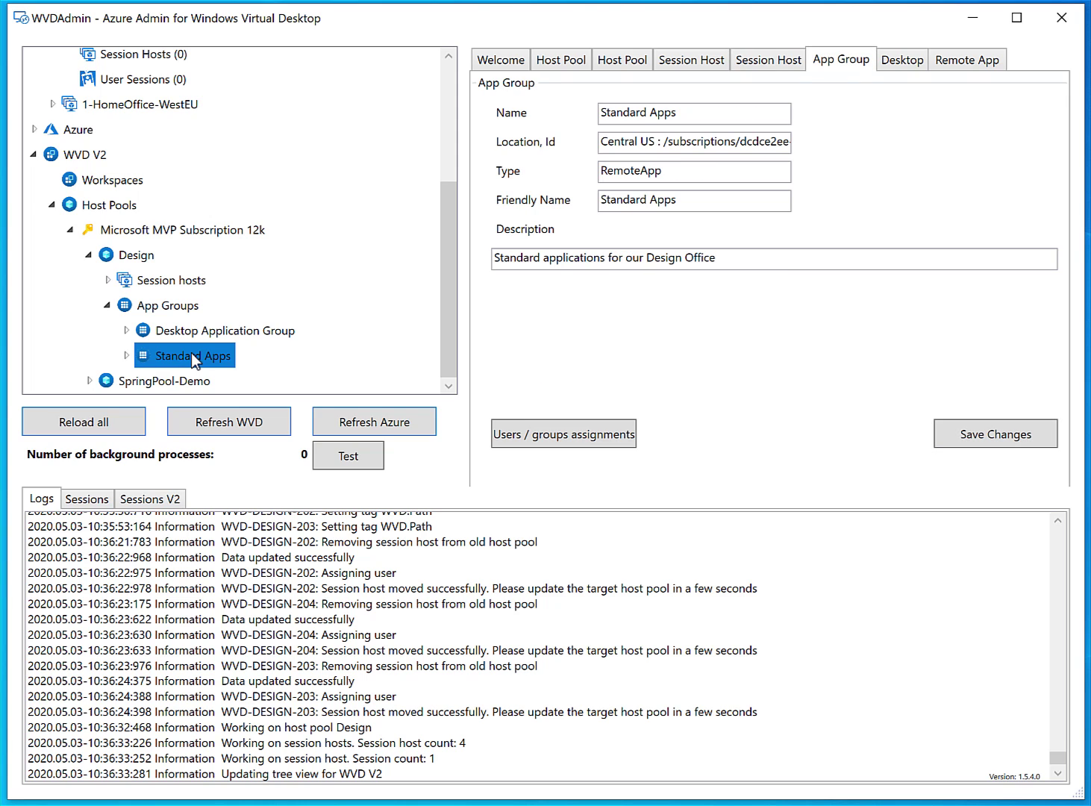
{"action": "left_click", "coordinate": [206, 331]}
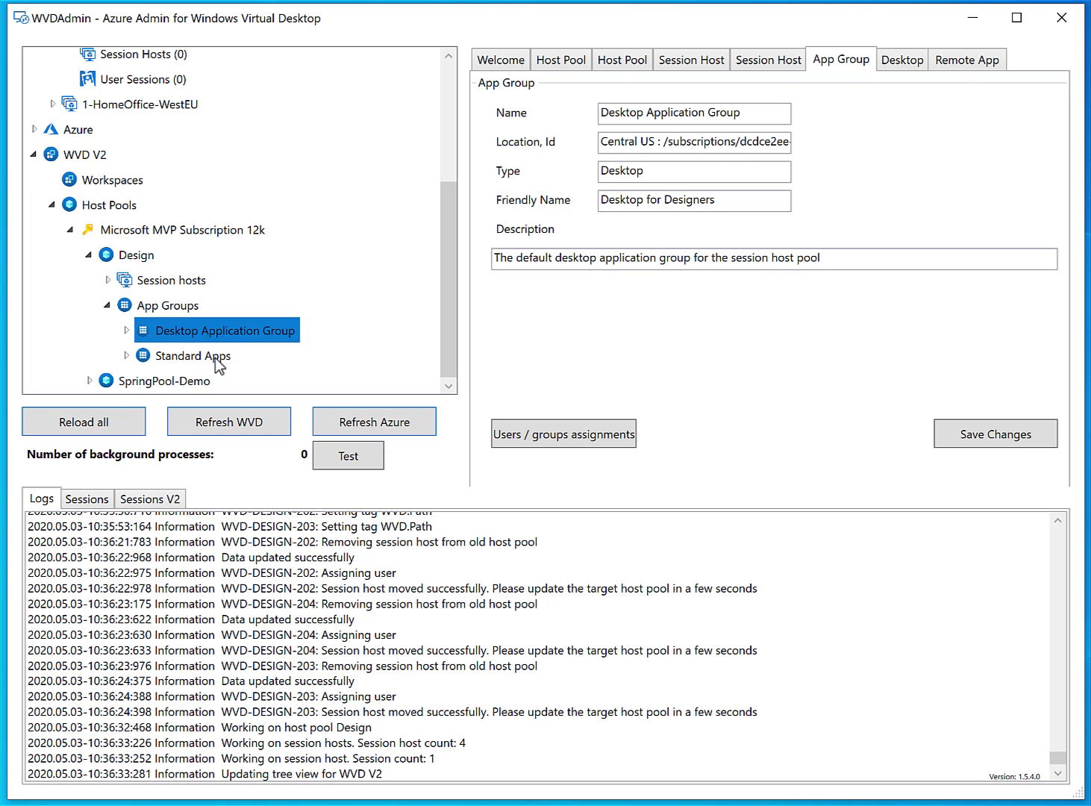
Open the user and group assignment for the Design pool's Desktop Application Group and search Azure AD for SW_ groups.
{"action": "left_click", "coordinate": [556, 437]}
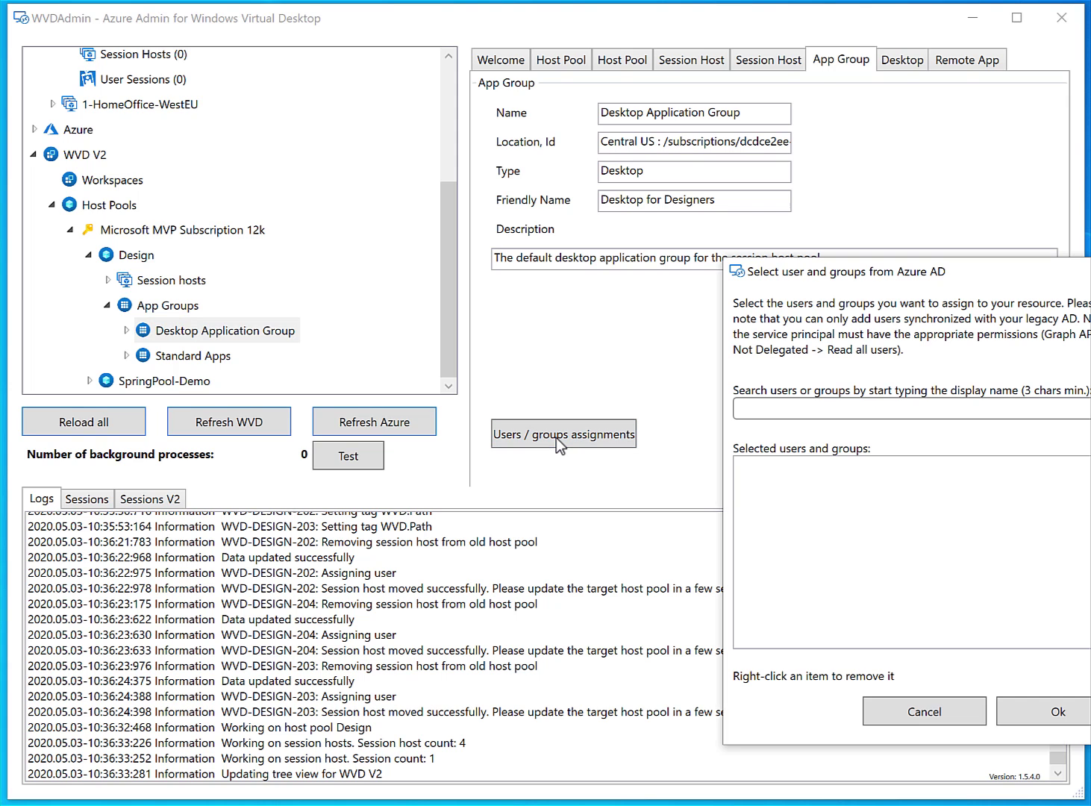
{"action": "left_click_drag", "start_coordinate": [821, 269], "coordinate": [596, 176]}
{"action": "left_click", "coordinate": [614, 311]}
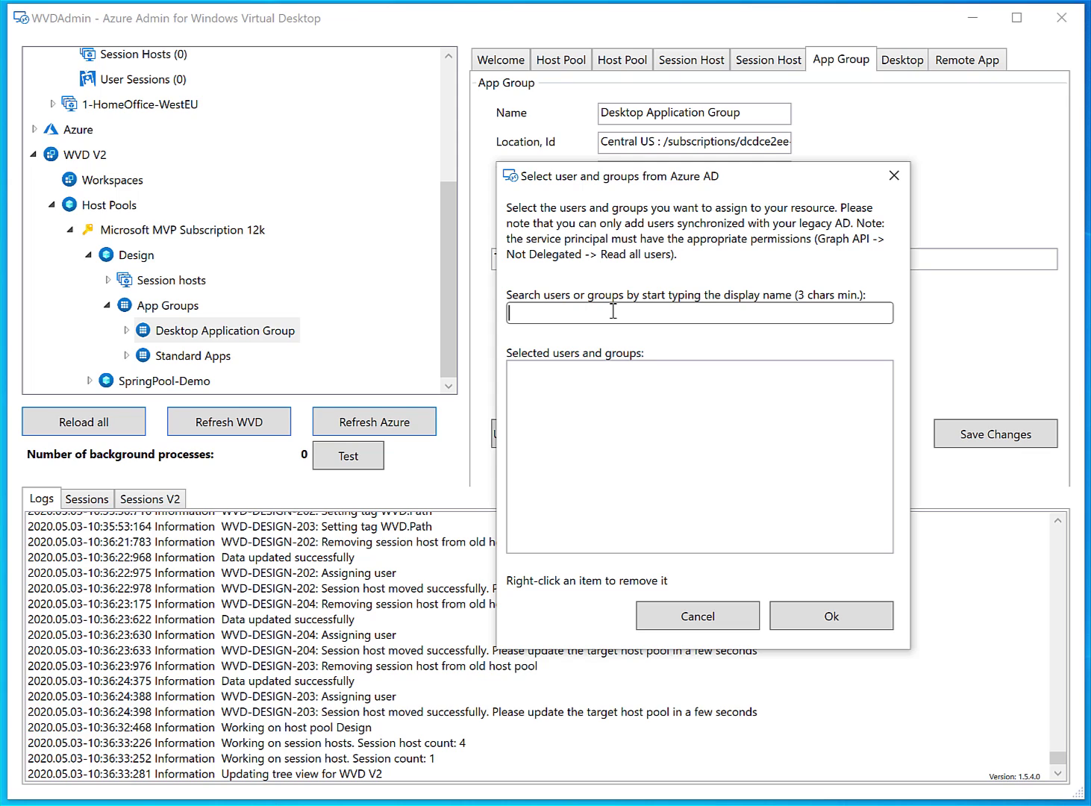
{"action": "type", "text": "SW_"}
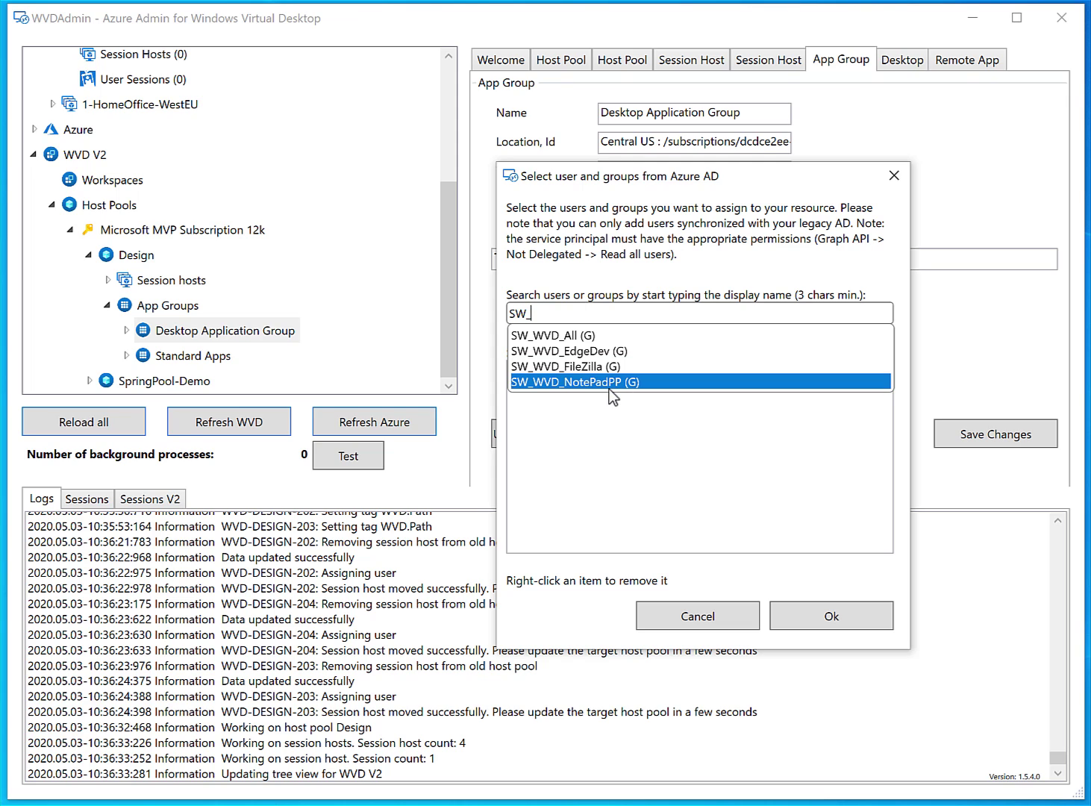
Replace the search with the MM-Admin account and assign it to the Desktop Application Group.
{"action": "left_click_drag", "start_coordinate": [593, 316], "coordinate": [488, 310]}
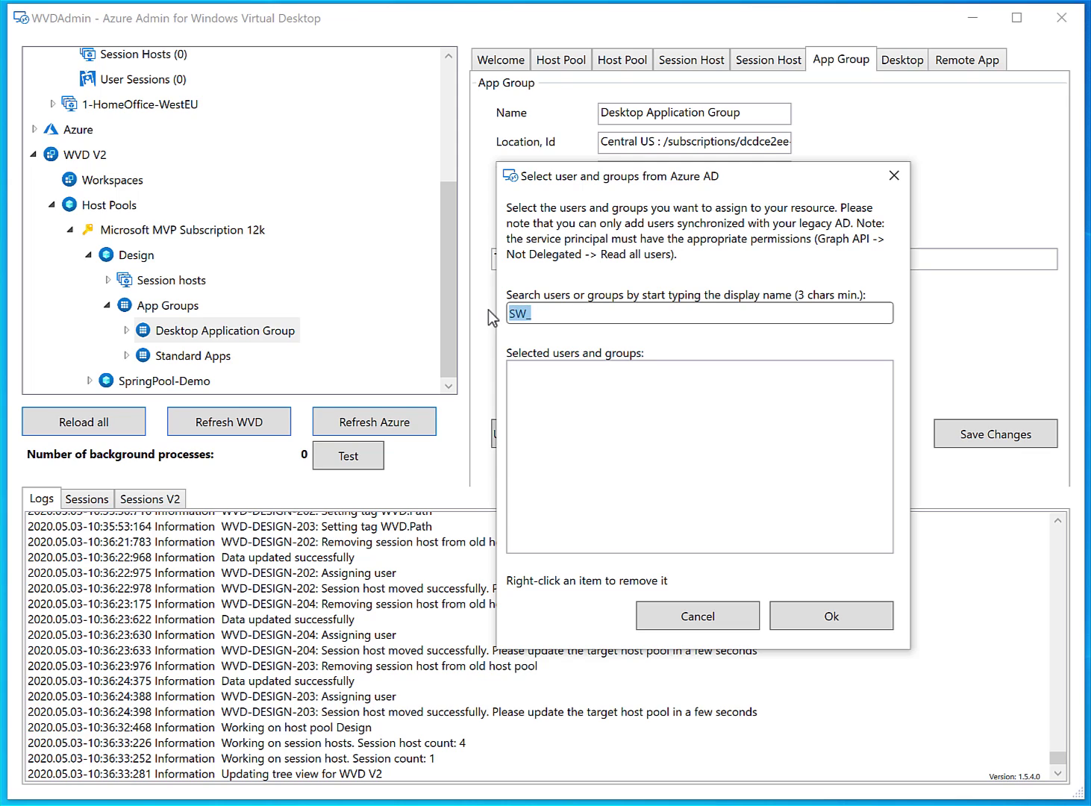
{"action": "type", "text": "mmadmin"}
{"action": "key", "text": "BackSpace"}
{"action": "key", "text": "BackSpace"}
{"action": "key", "text": "BackSpace"}
{"action": "key", "text": "BackSpace"}
{"action": "key", "text": "BackSpace"}
{"action": "type", "text": "-"}
{"action": "left_click", "coordinate": [551, 333]}
{"action": "left_click", "coordinate": [826, 617]}
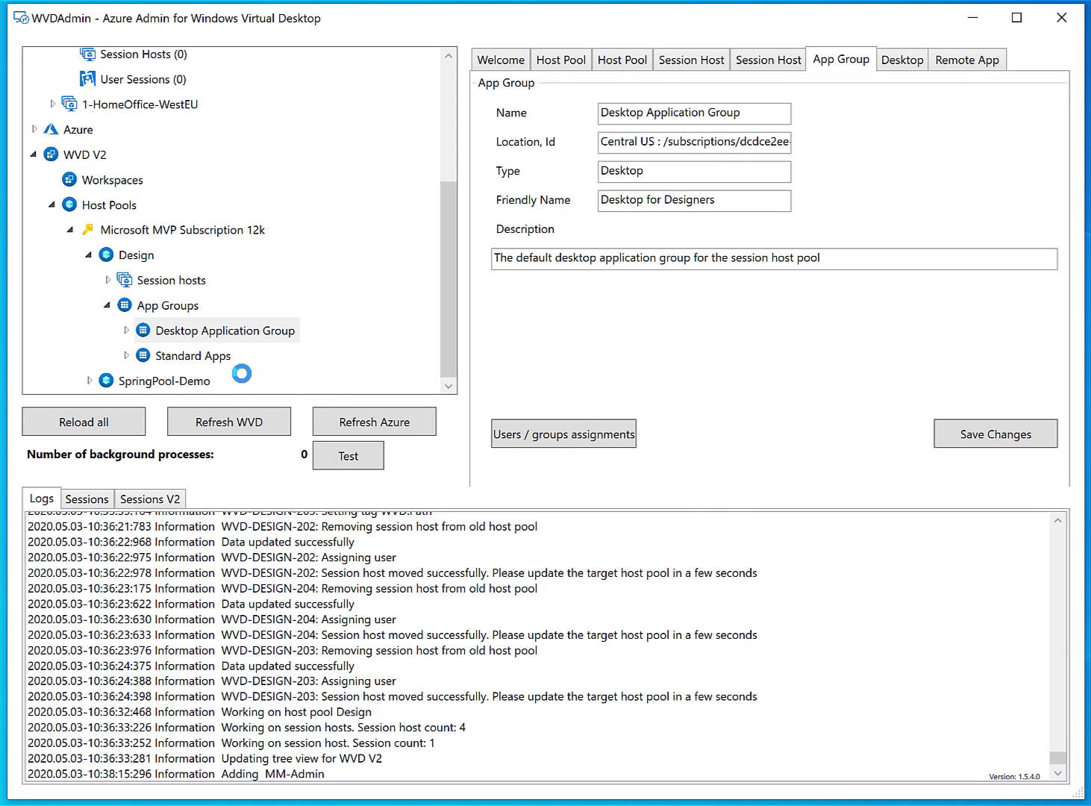
Assign the Azure AD group SW_WVD_All to the Design pool's Standard Apps group.
{"action": "left_click", "coordinate": [224, 358]}
{"action": "left_click", "coordinate": [497, 437]}
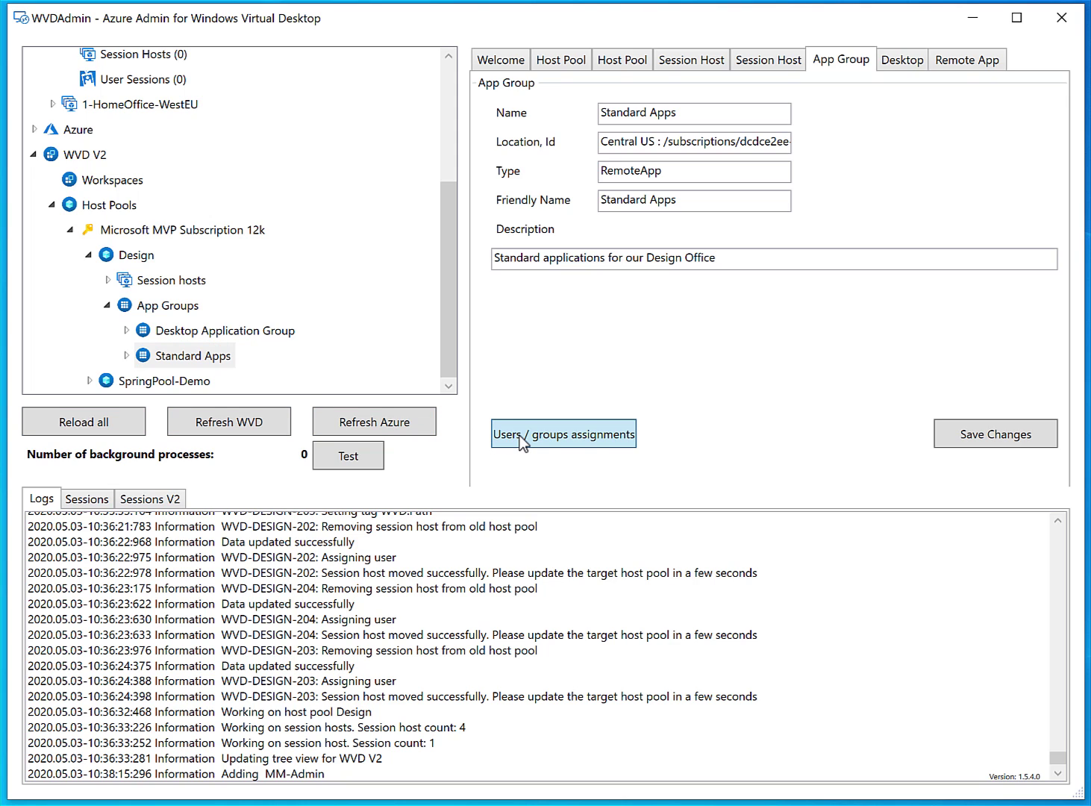
{"action": "left_click", "coordinate": [804, 409]}
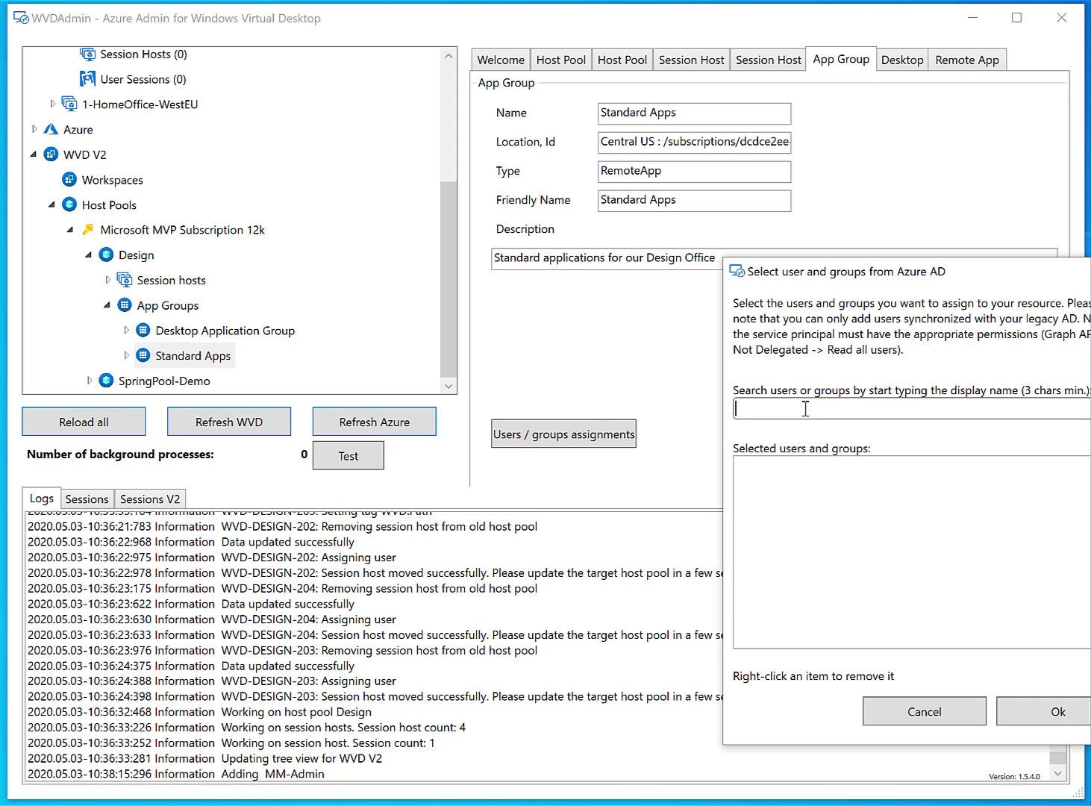
{"action": "type", "text": "SW_"}
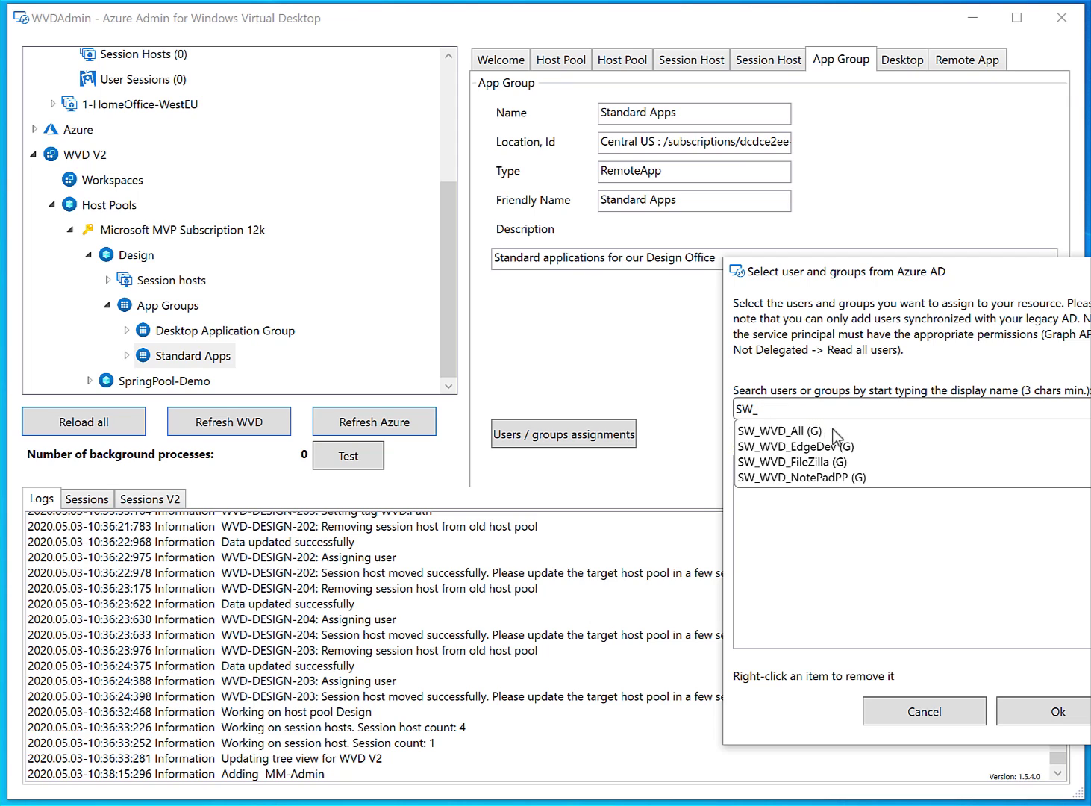
{"action": "left_click", "coordinate": [835, 446]}
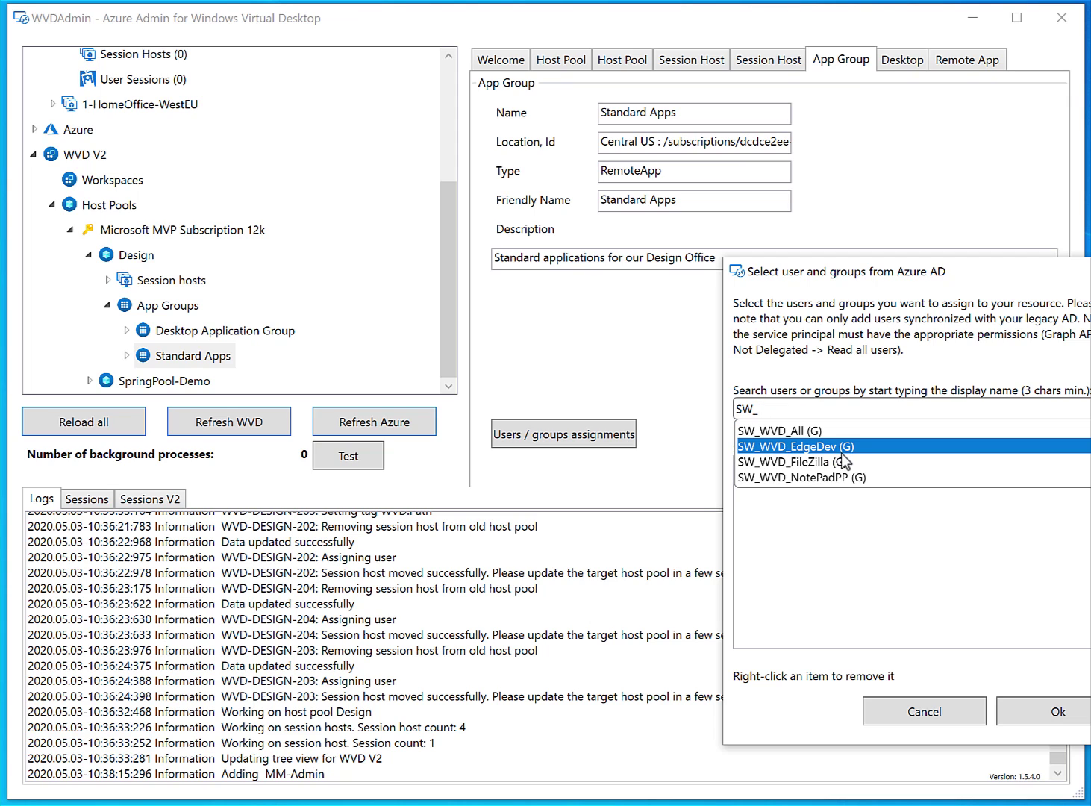
{"action": "left_click", "coordinate": [832, 433]}
{"action": "key", "text": "Return"}
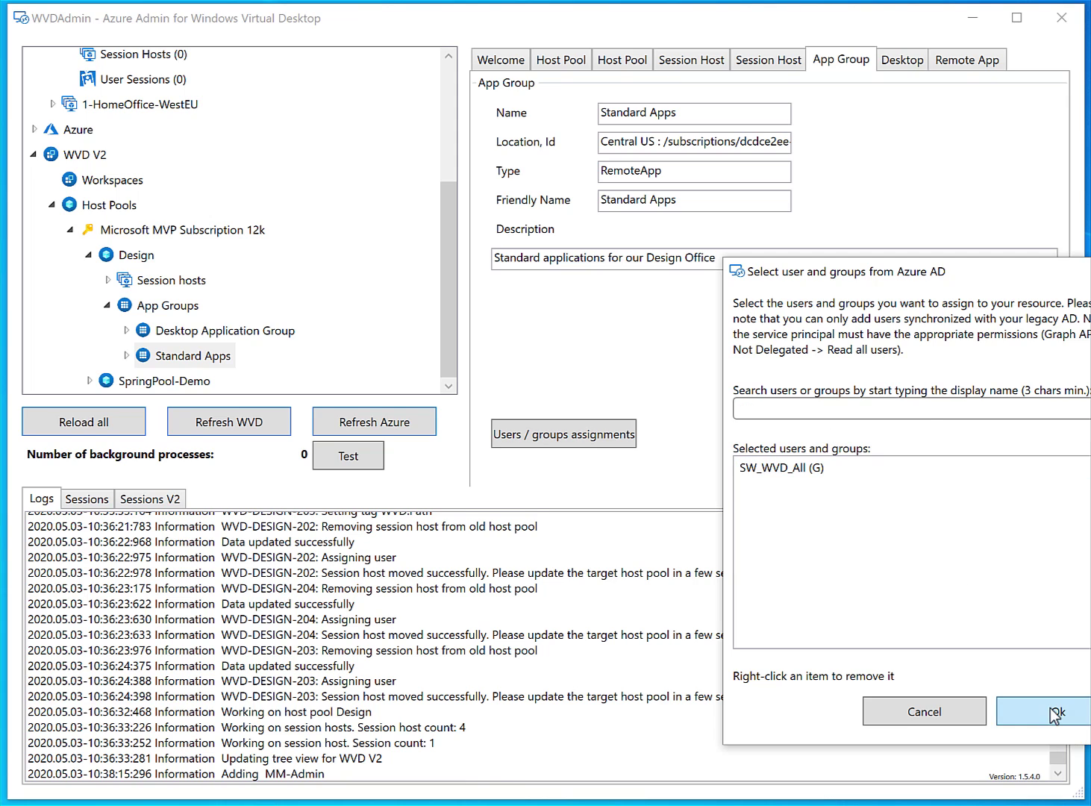
{"action": "left_click", "coordinate": [1054, 711]}
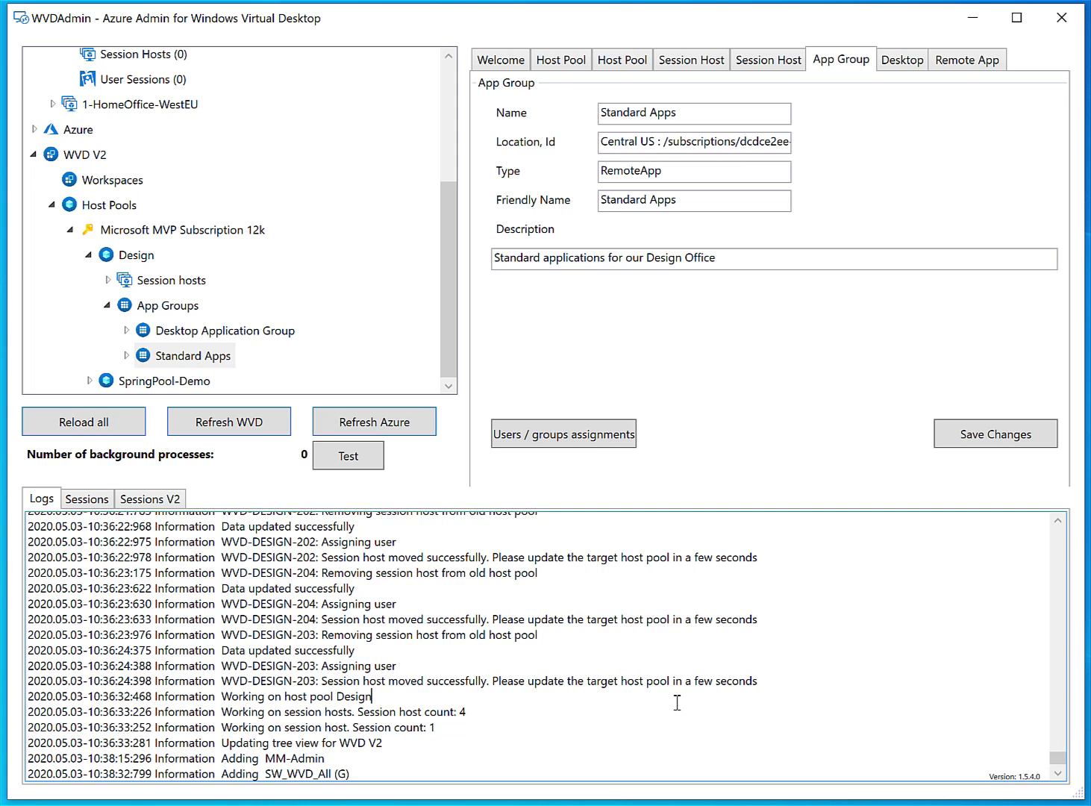
Examine the properties of session host WVD-DESIGN-203 in the migrated pool and collapse the Design pool.
{"action": "left_click", "coordinate": [108, 281]}
{"action": "left_click", "coordinate": [247, 282]}
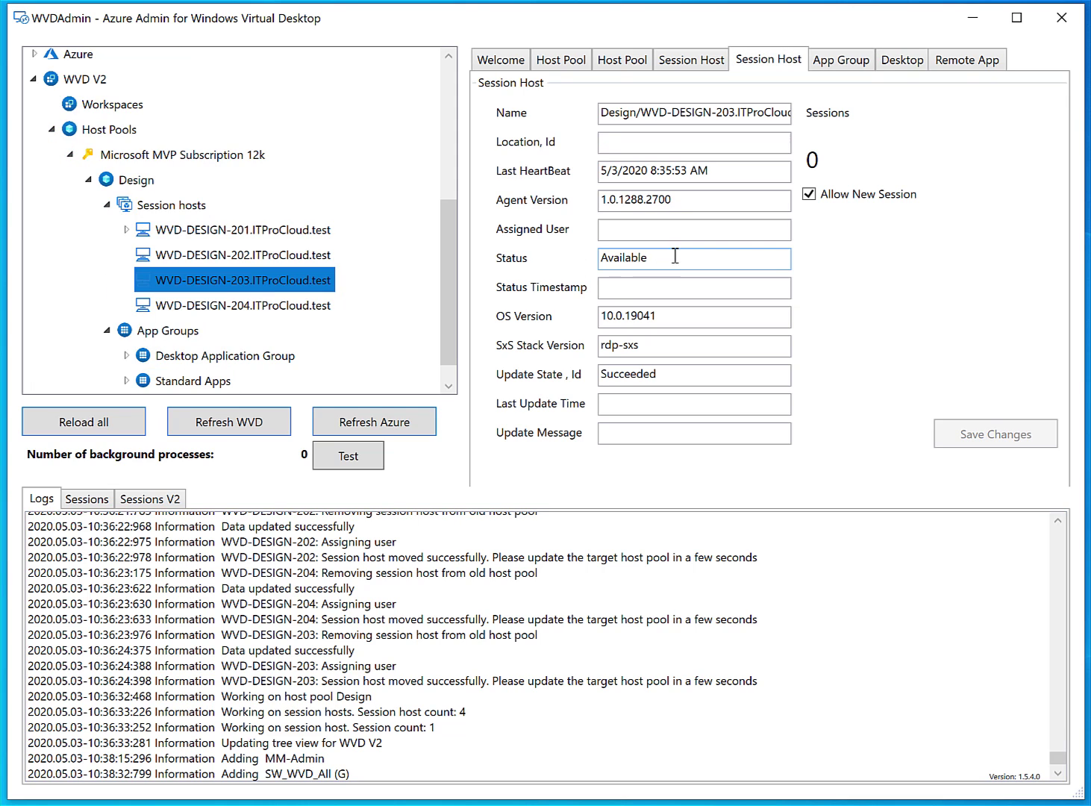
{"action": "left_click", "coordinate": [109, 206]}
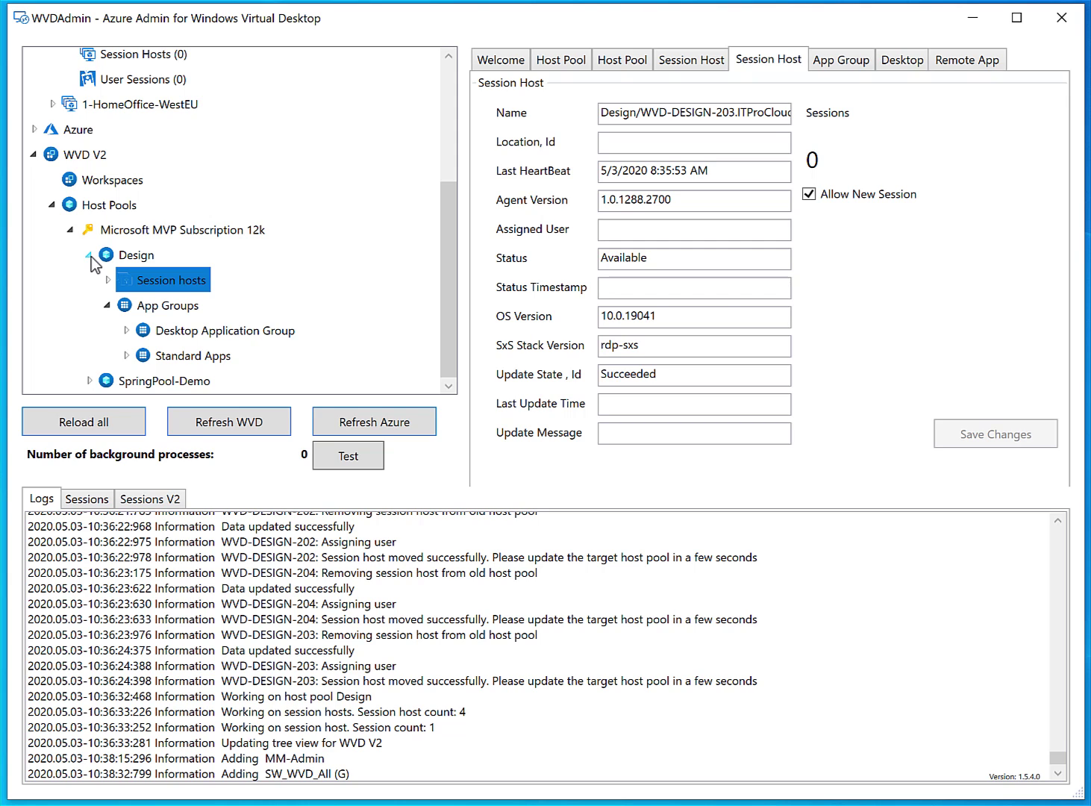
{"action": "left_click", "coordinate": [89, 255]}
Add a workspace named Designer Workspace in resource group WVD.Design2 of Microsoft MVP Subscription 12k, located in Central US.
{"action": "left_click", "coordinate": [99, 279]}
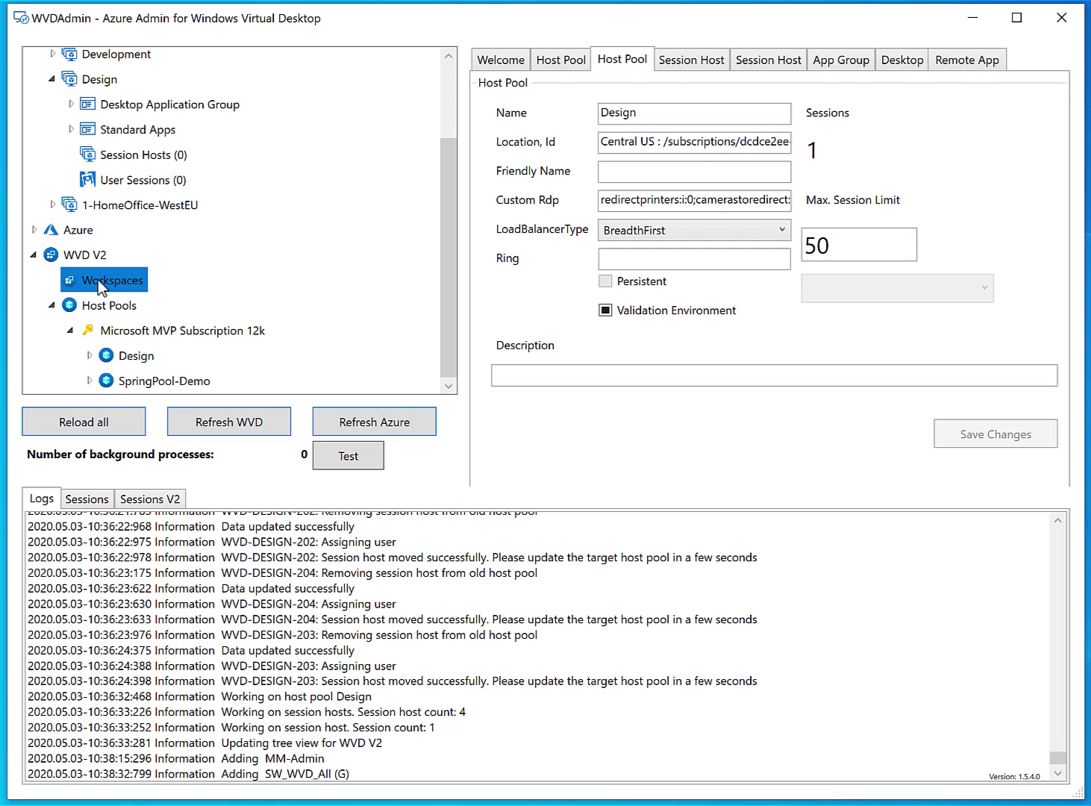
{"action": "right_click", "coordinate": [98, 280]}
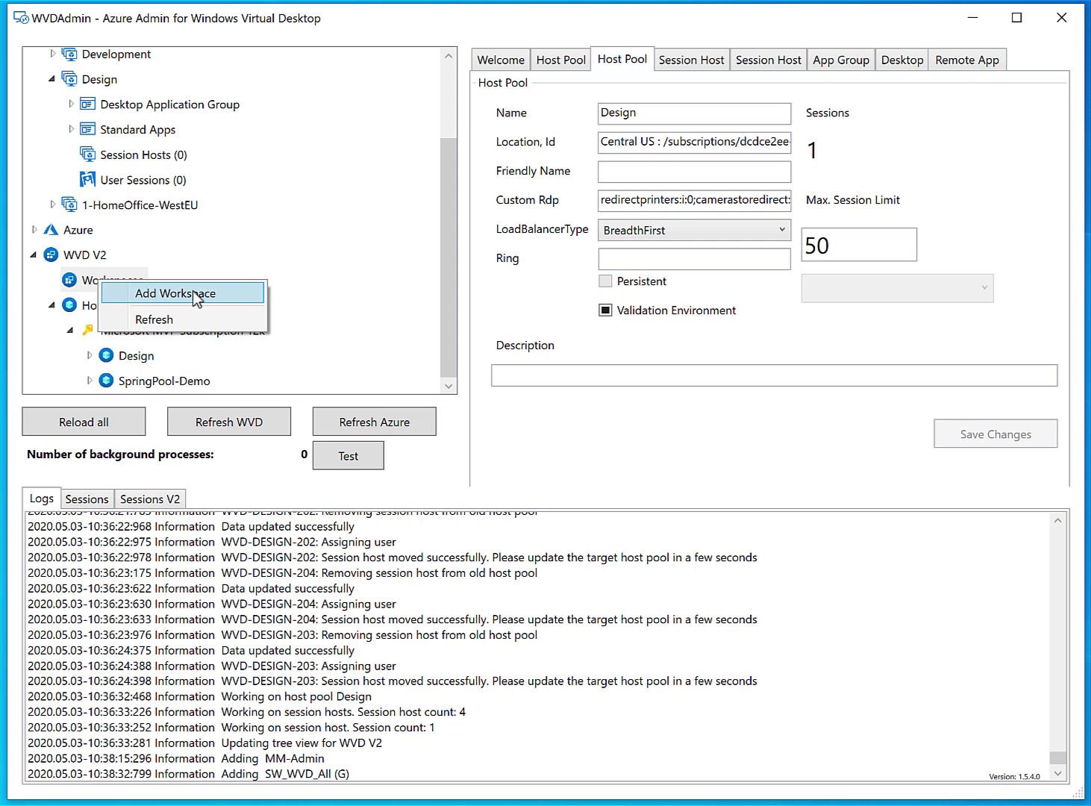
{"action": "left_click", "coordinate": [195, 298]}
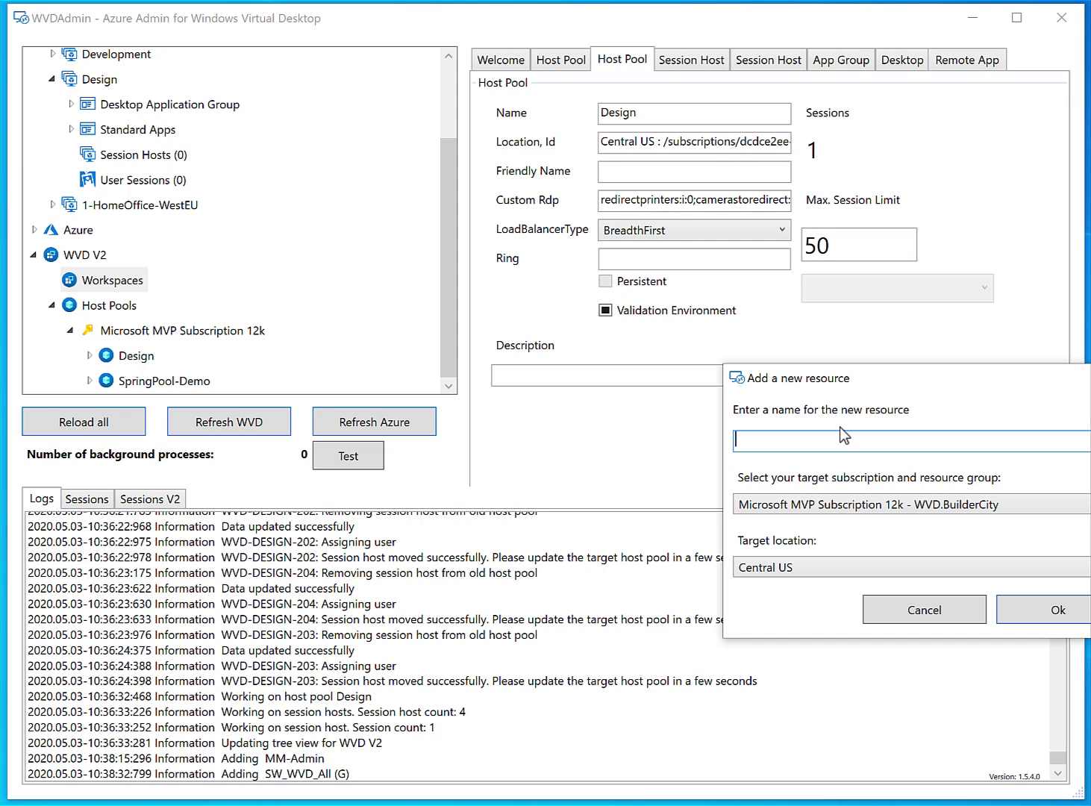
{"action": "type", "text": "Designer Workspace"}
{"action": "left_click", "coordinate": [1046, 510]}
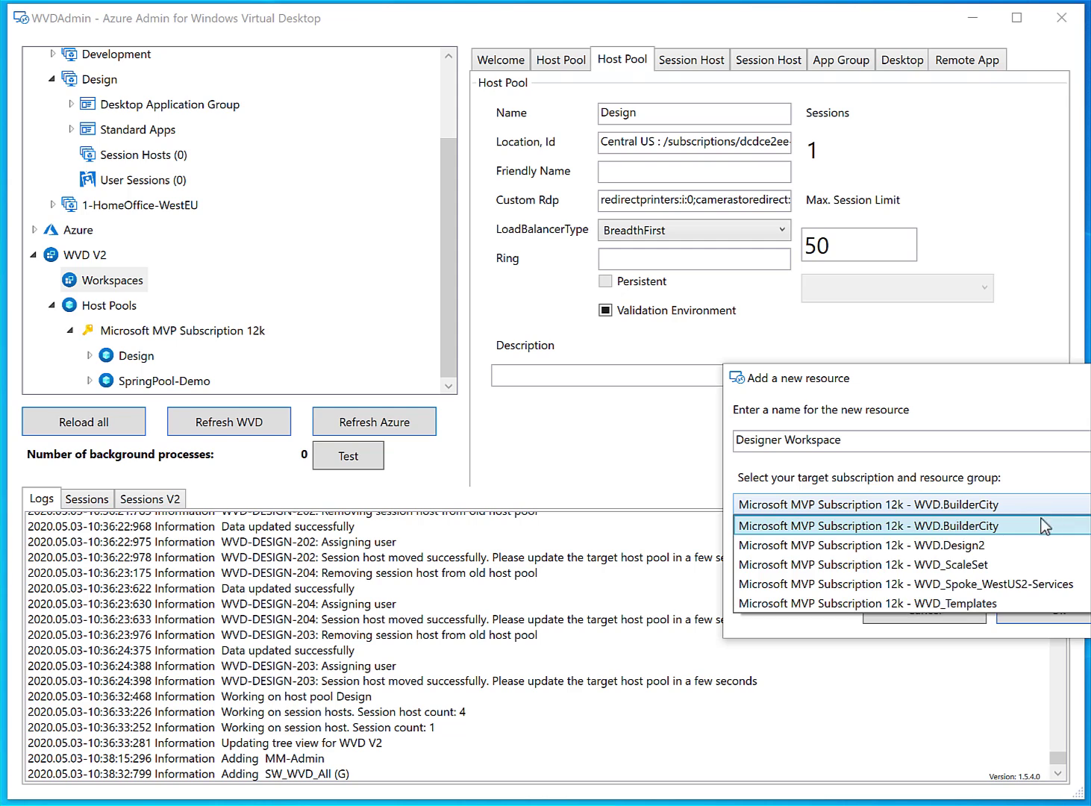
{"action": "left_click", "coordinate": [980, 546]}
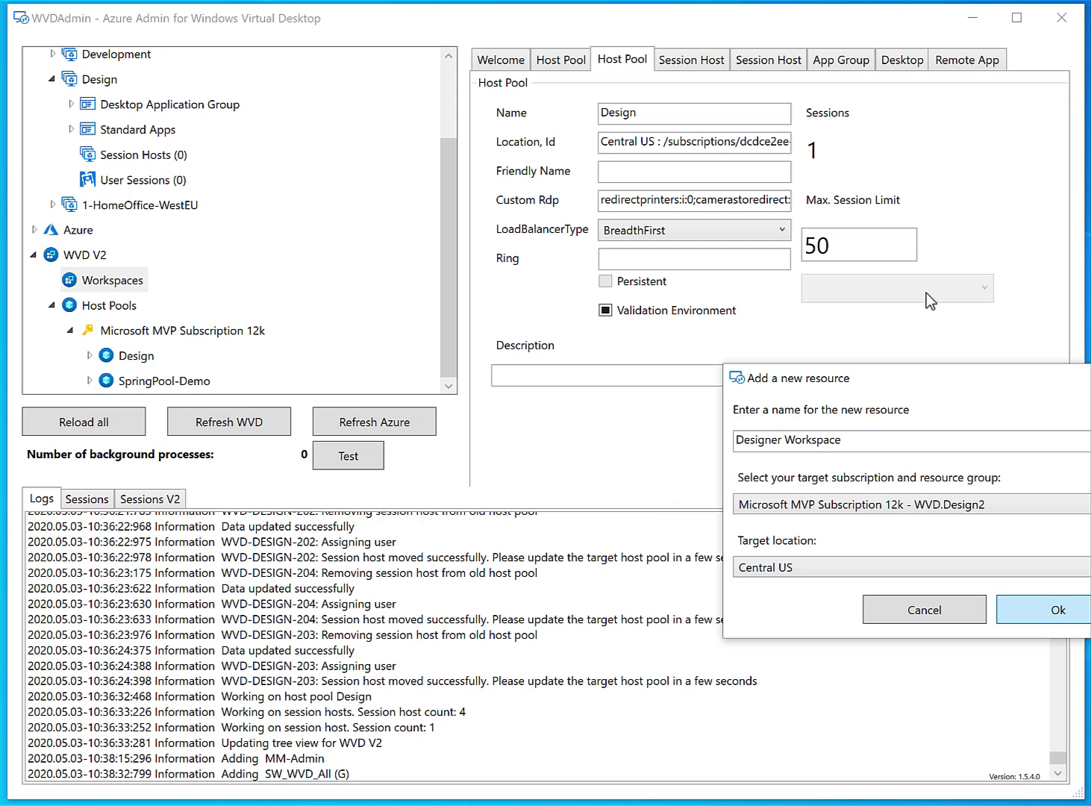
{"action": "left_click_drag", "start_coordinate": [929, 374], "coordinate": [726, 285]}
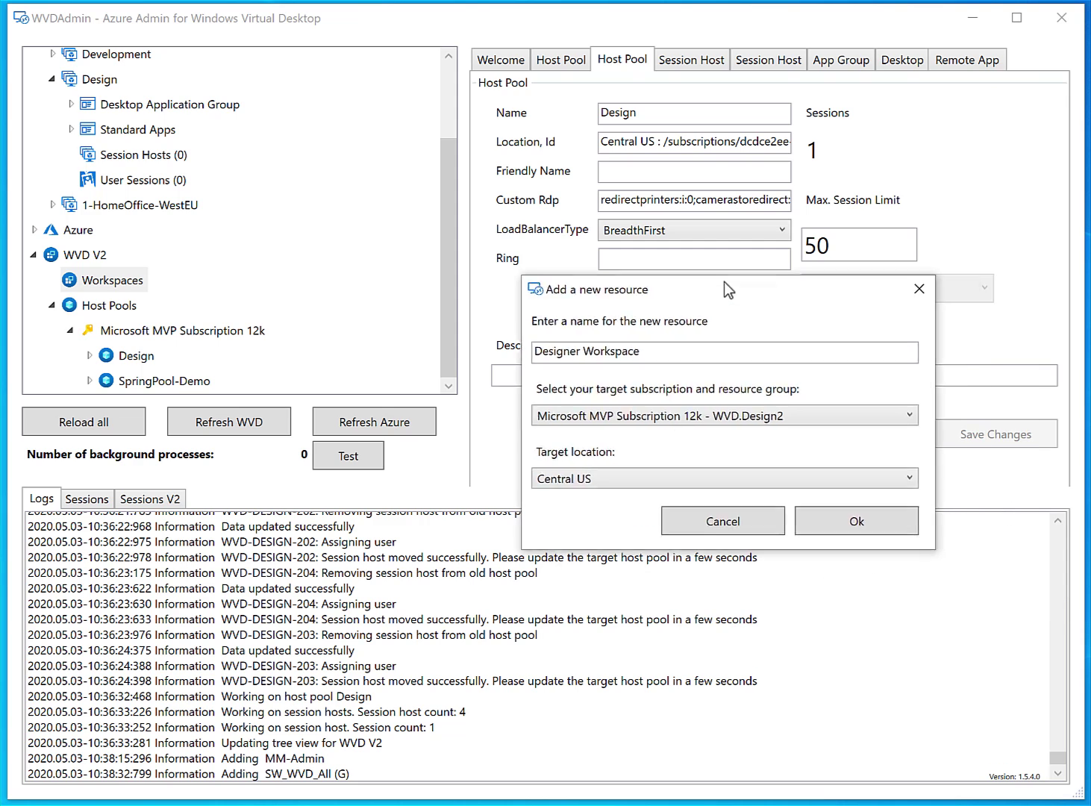
{"action": "left_click", "coordinate": [853, 518]}
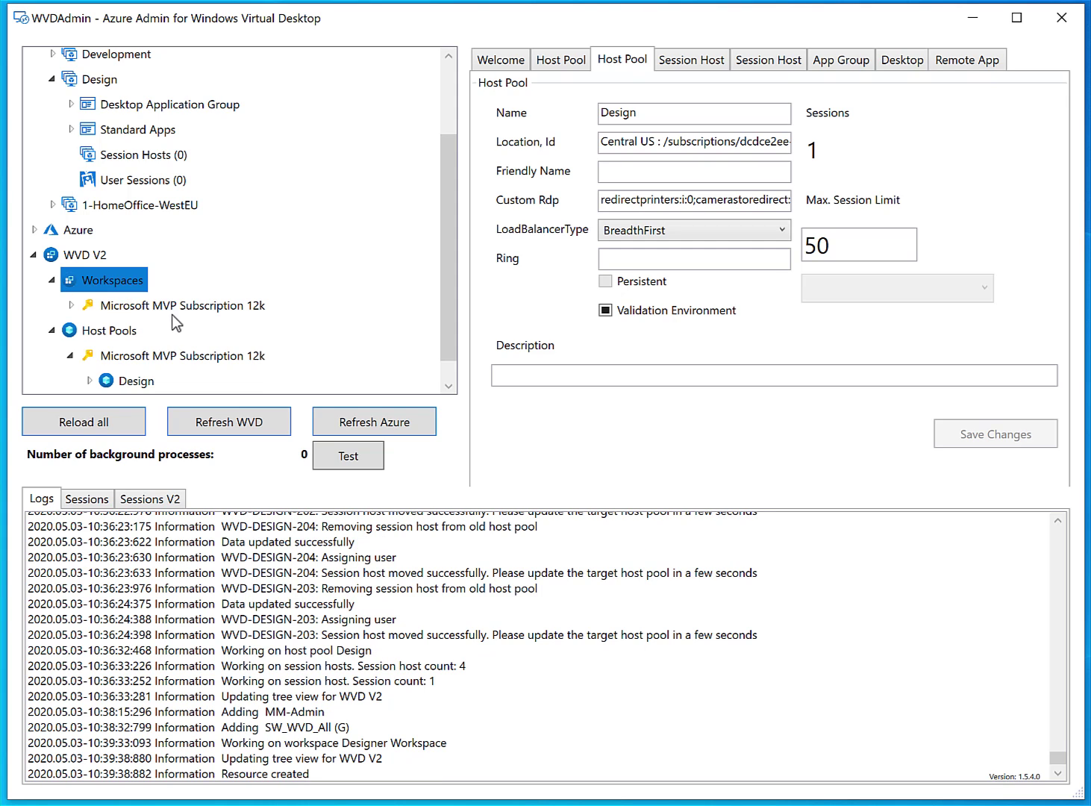
Link the Desktop Application Group and Standard Apps to Designer Workspace.
{"action": "left_click", "coordinate": [70, 306]}
{"action": "scroll", "coordinate": [196, 294], "scroll_direction": "down", "scroll_amount": 1}
{"action": "left_click", "coordinate": [197, 288]}
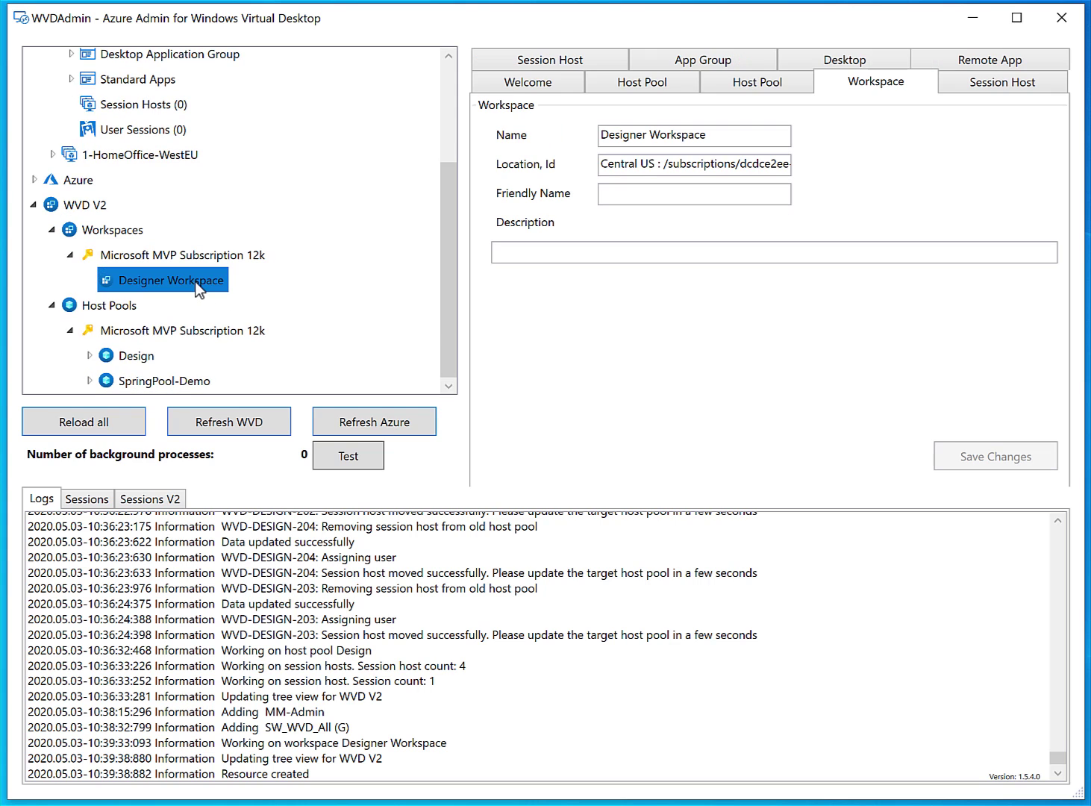
{"action": "right_click", "coordinate": [196, 285]}
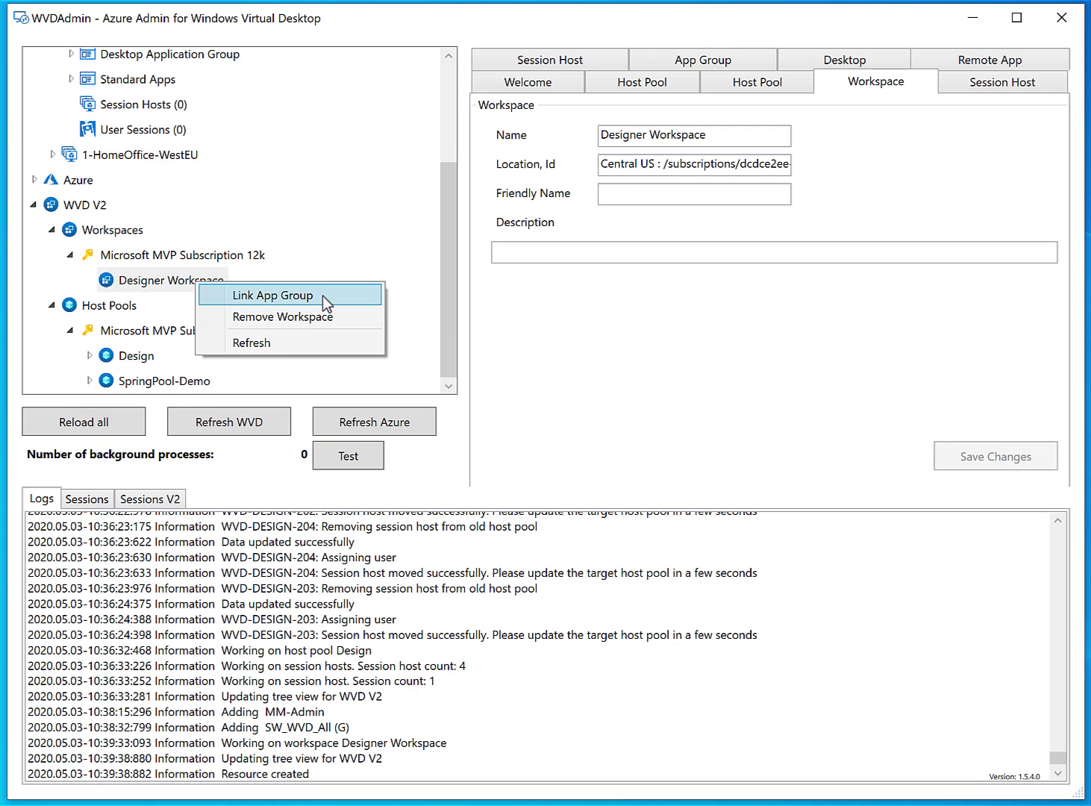
{"action": "left_click", "coordinate": [333, 296]}
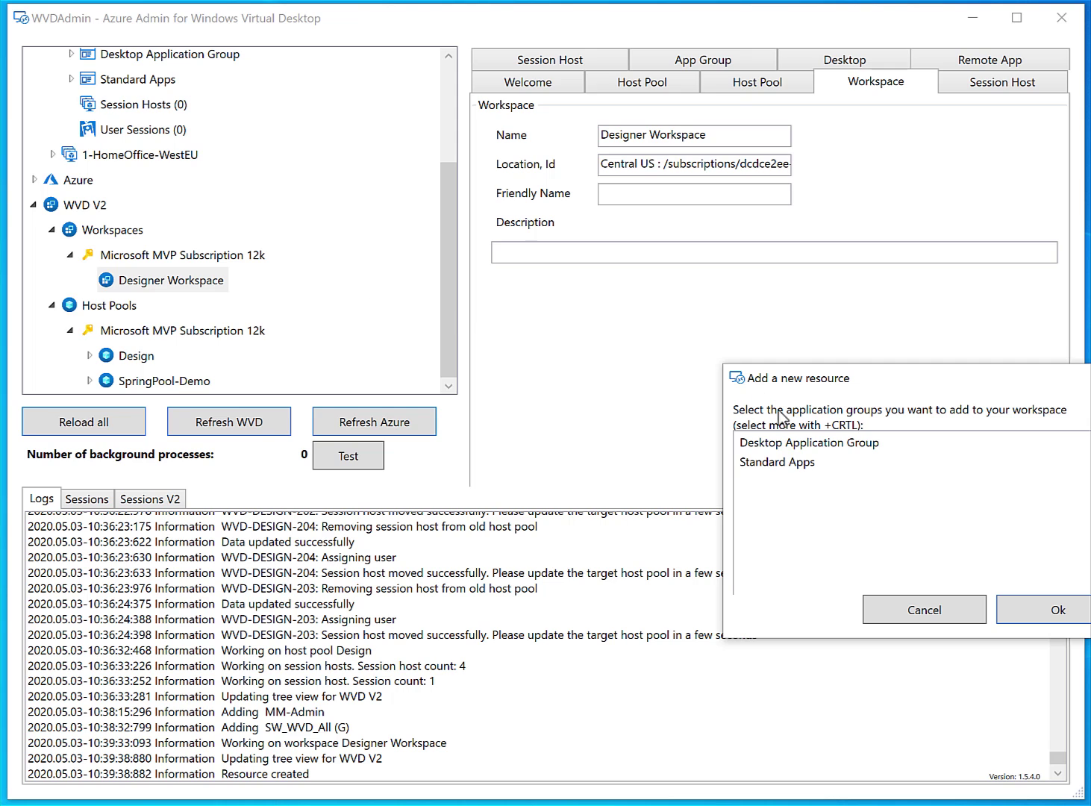
{"action": "left_click", "coordinate": [803, 462], "text": "ctrl"}
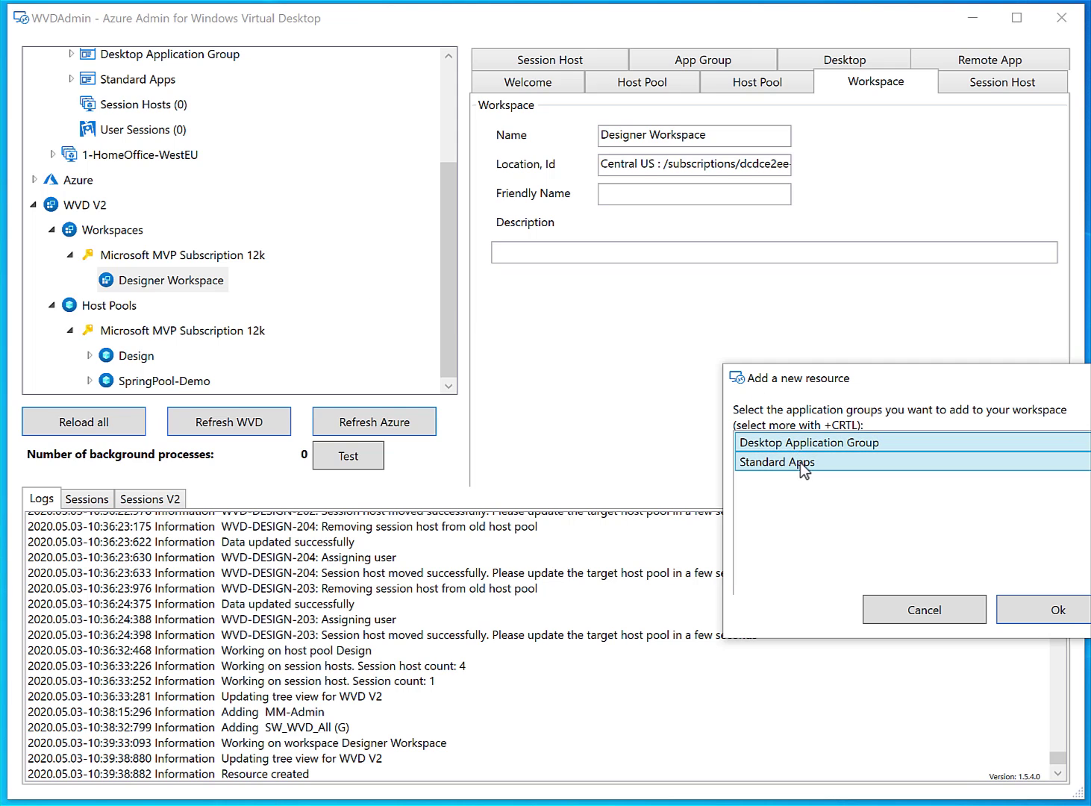
{"action": "left_click", "coordinate": [1064, 617]}
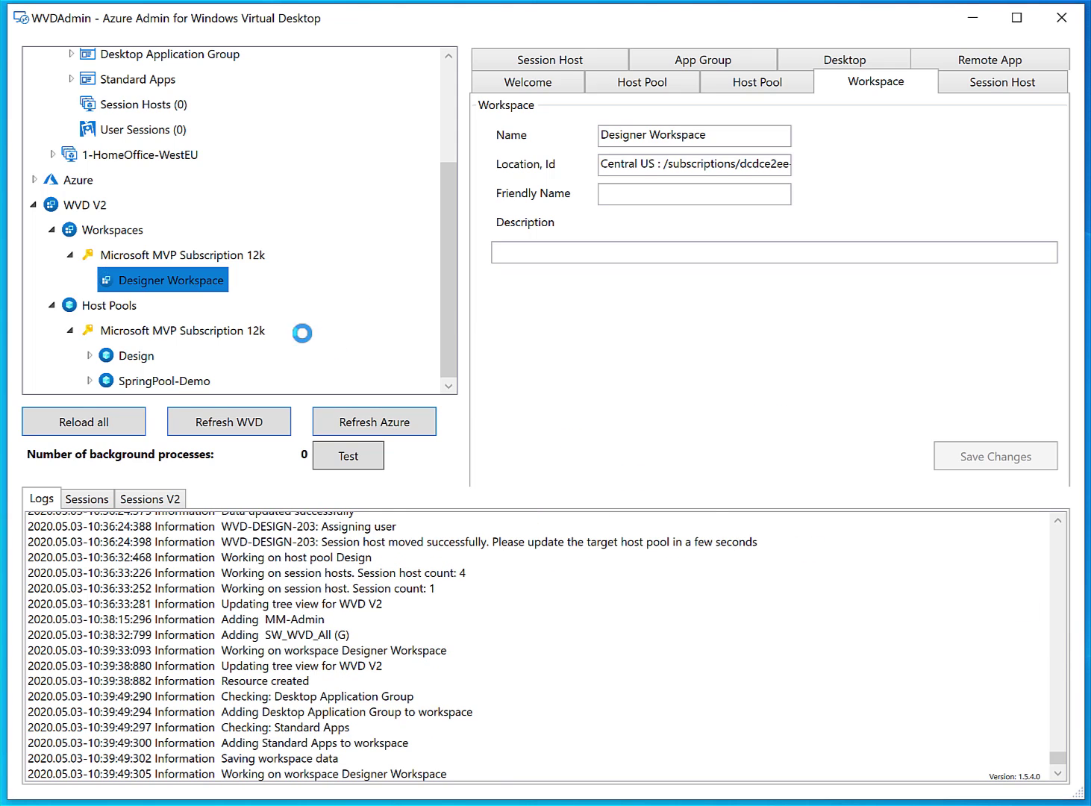
Examine the app groups linked to Designer Workspace and their properties.
{"action": "left_click", "coordinate": [88, 280]}
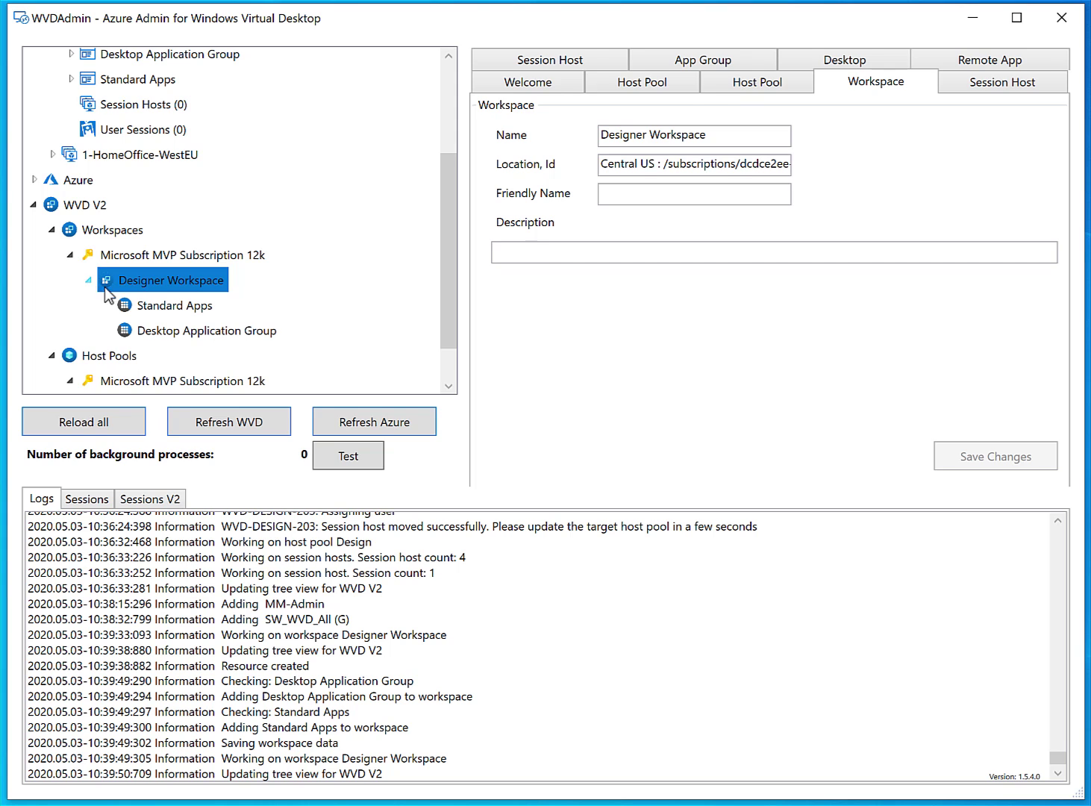
{"action": "left_click", "coordinate": [185, 309]}
{"action": "left_click", "coordinate": [198, 329]}
{"action": "left_click", "coordinate": [188, 305]}
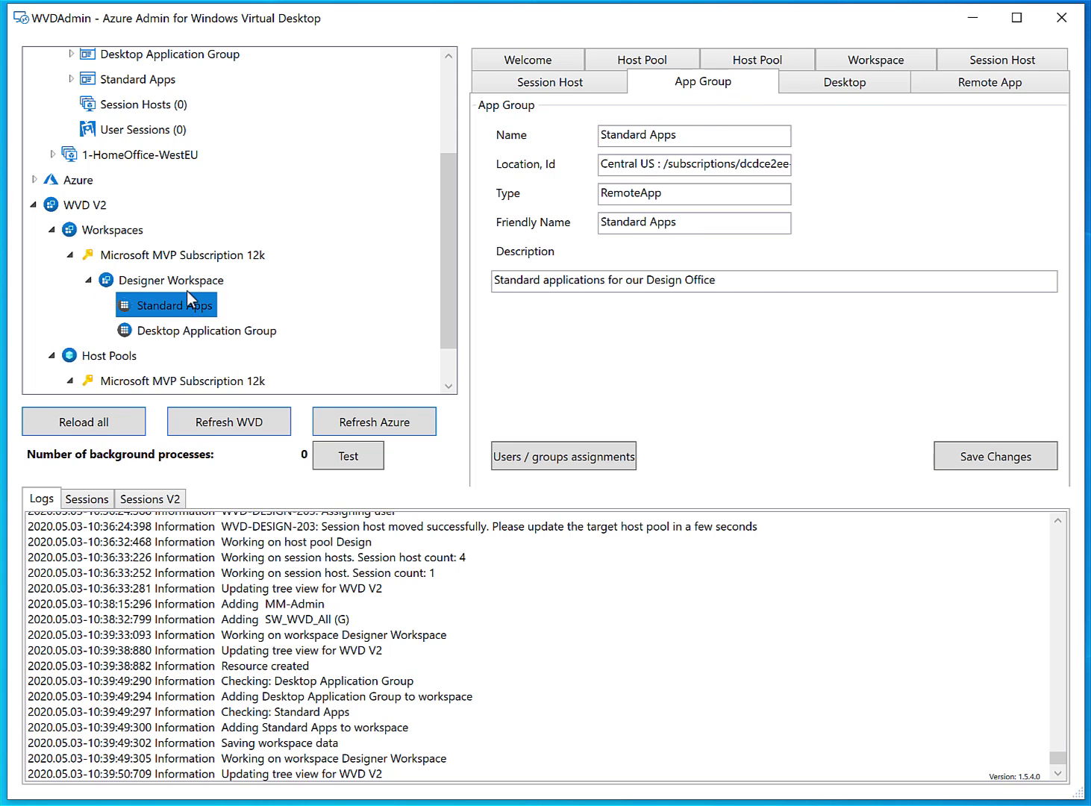
{"action": "scroll", "coordinate": [200, 303], "scroll_direction": "down", "scroll_amount": 1}
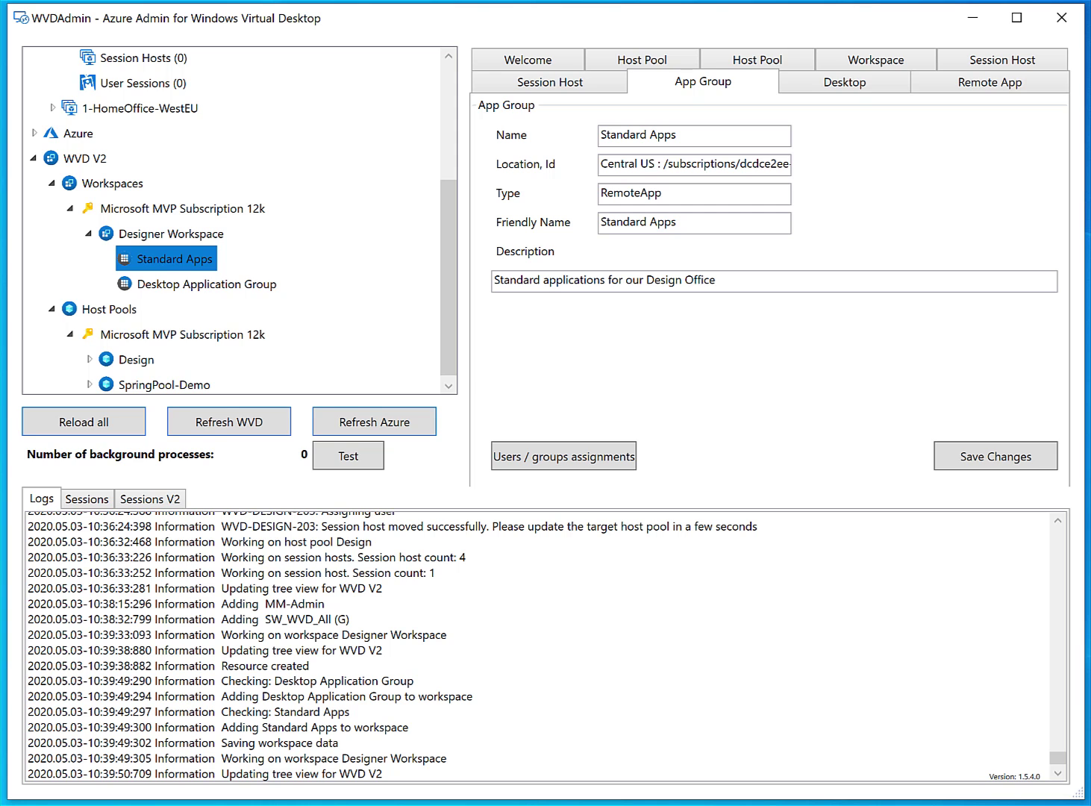
Switch to the Remote Desktop client, refresh the Builder City WVD Environment feed and close its details.
{"action": "key", "text": "alt+Tab"}
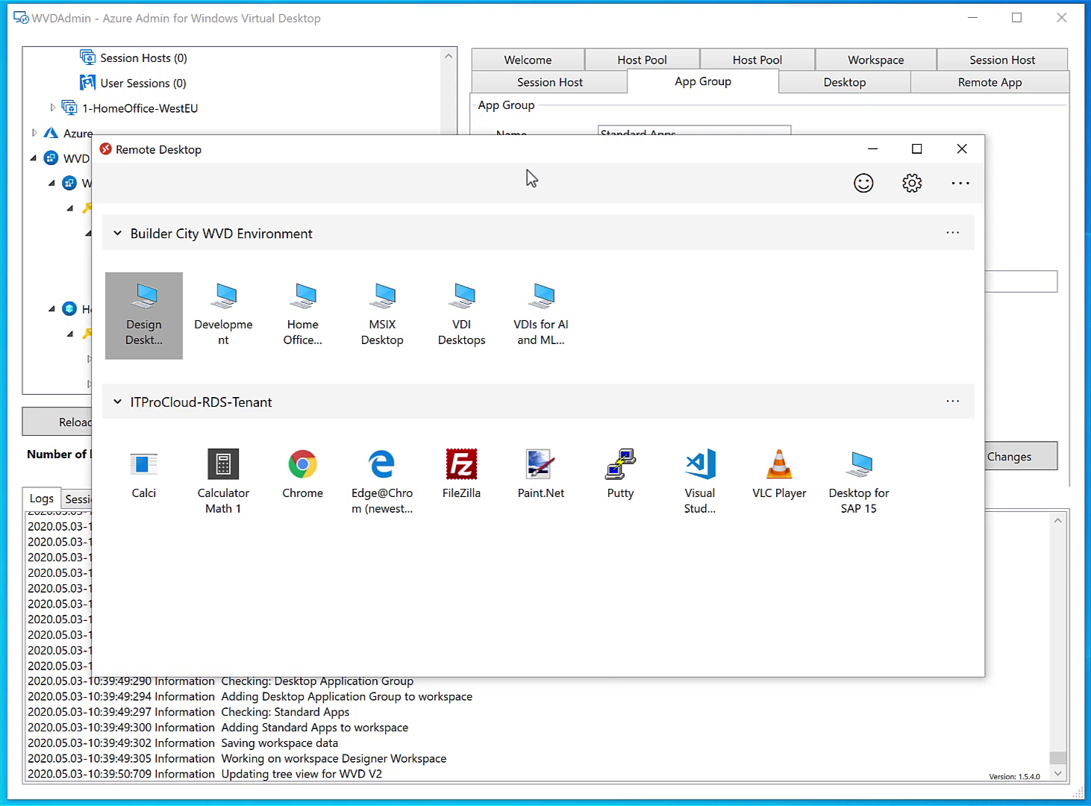
{"action": "left_click_drag", "start_coordinate": [532, 158], "coordinate": [572, 138]}
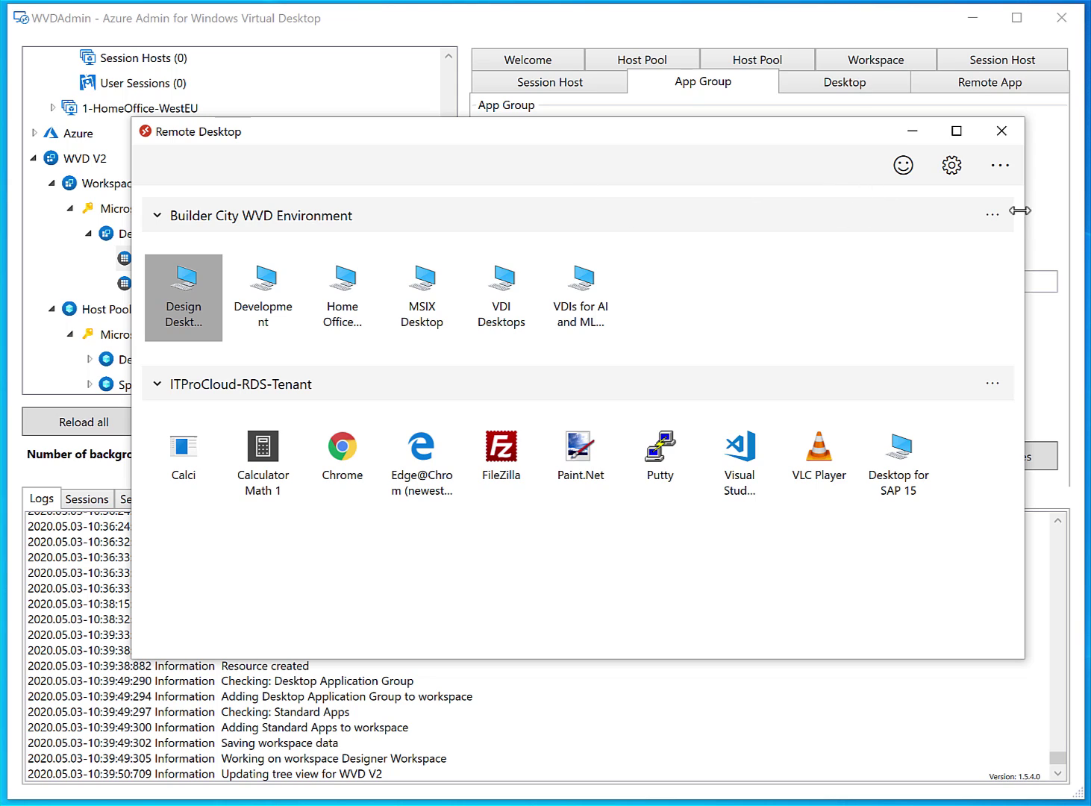
{"action": "left_click", "coordinate": [1003, 219]}
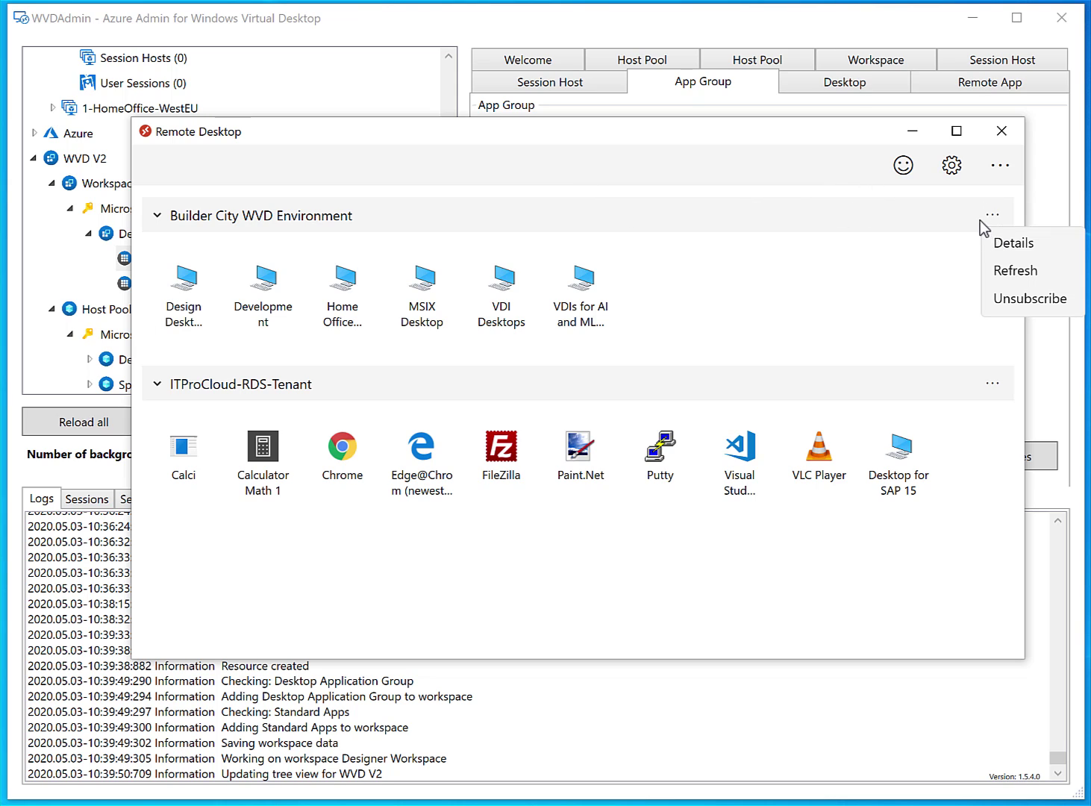
{"action": "left_click", "coordinate": [1004, 271]}
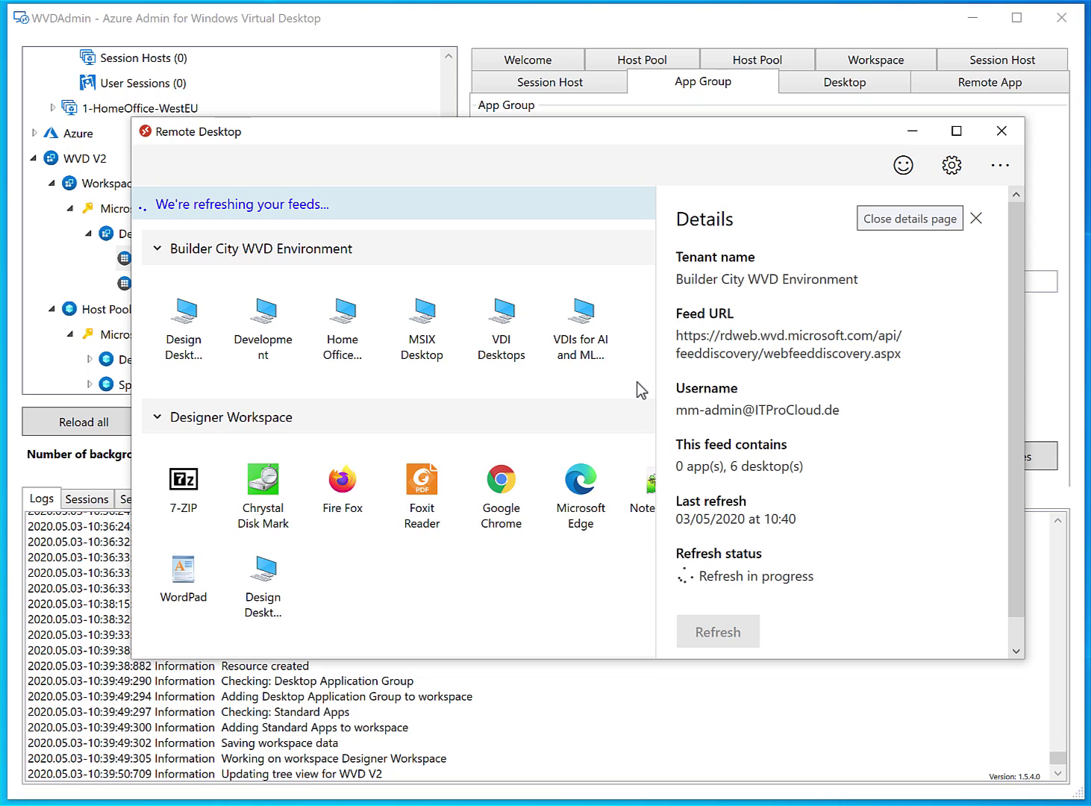
{"action": "left_click", "coordinate": [977, 218]}
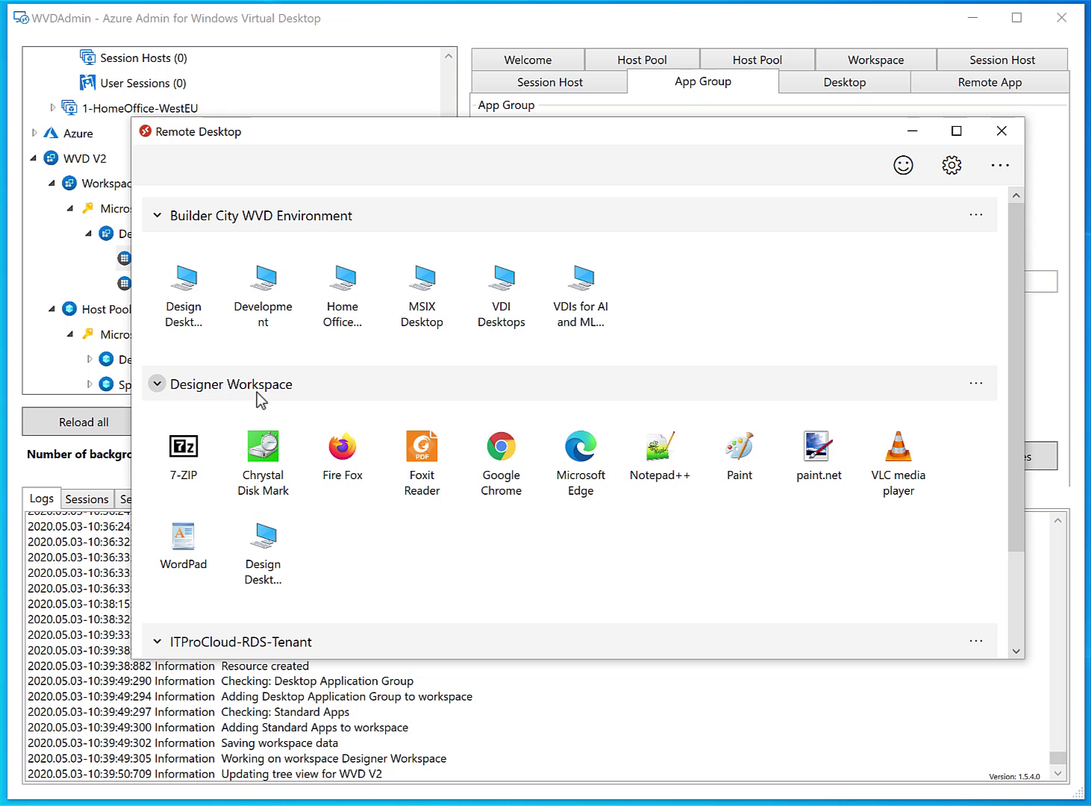
Launch Design Desktop from Designer Workspace and sign in with the account password.
{"action": "left_click_drag", "start_coordinate": [386, 139], "coordinate": [438, 110]}
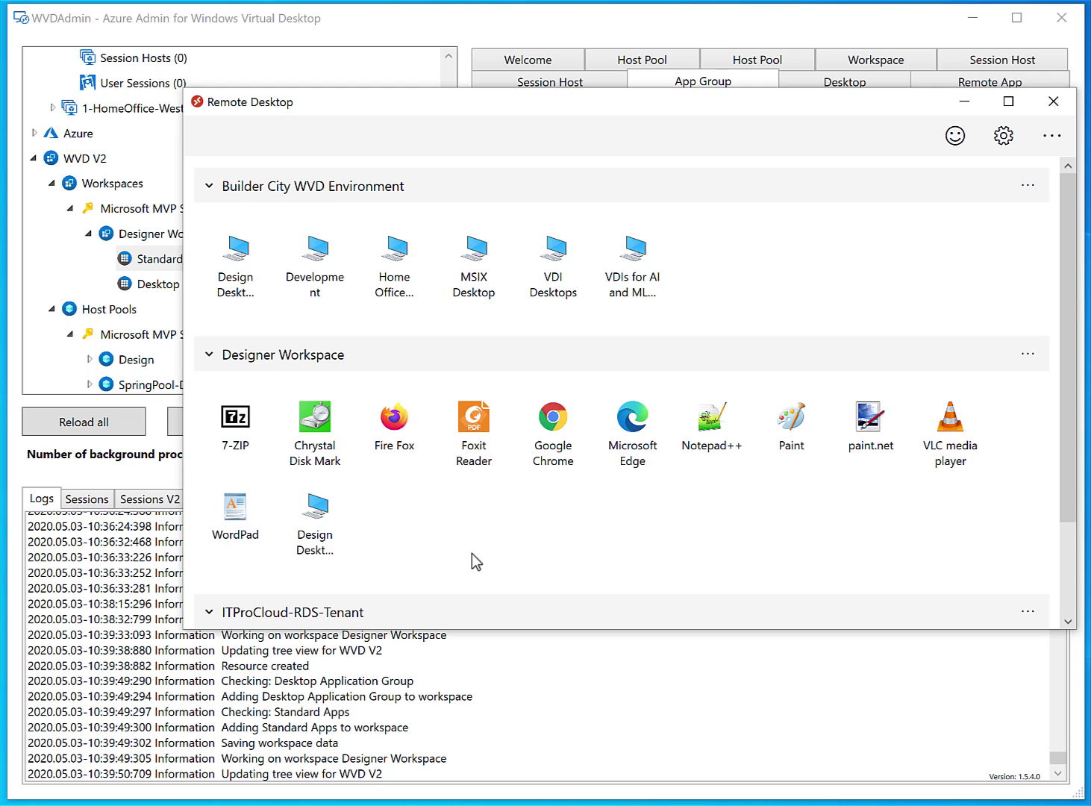
{"action": "left_click", "coordinate": [317, 513]}
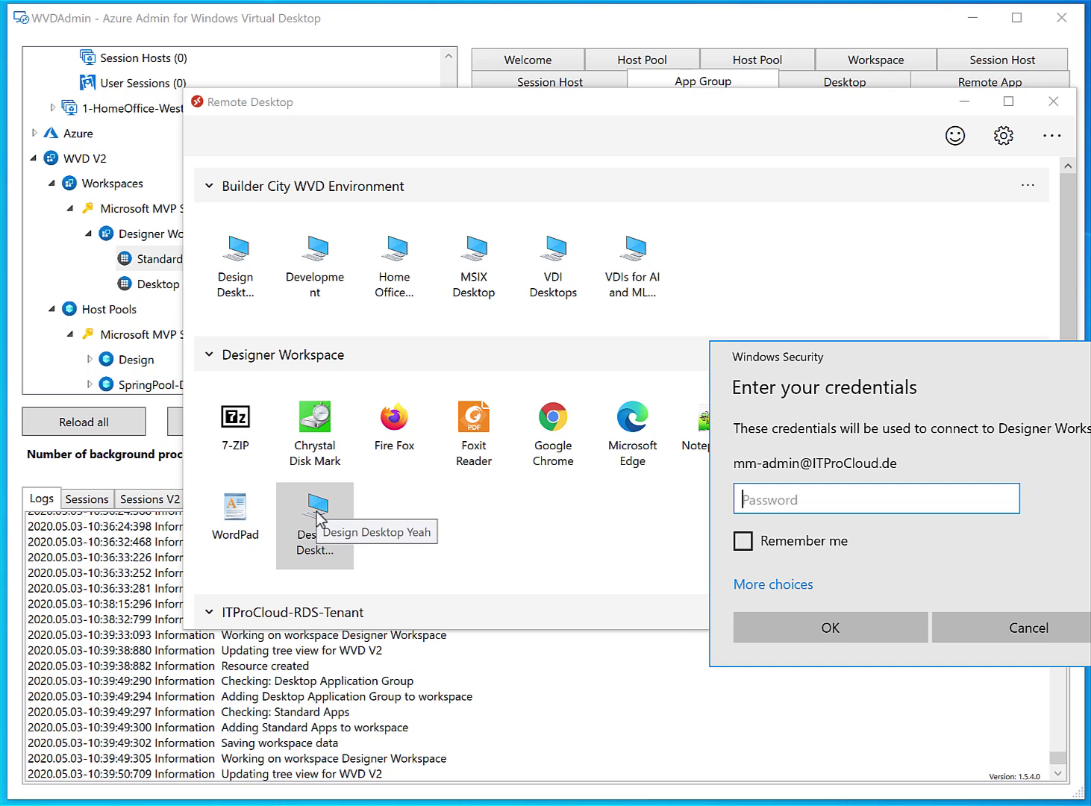
{"action": "type", "text": "•••••••••••••••••••••"}
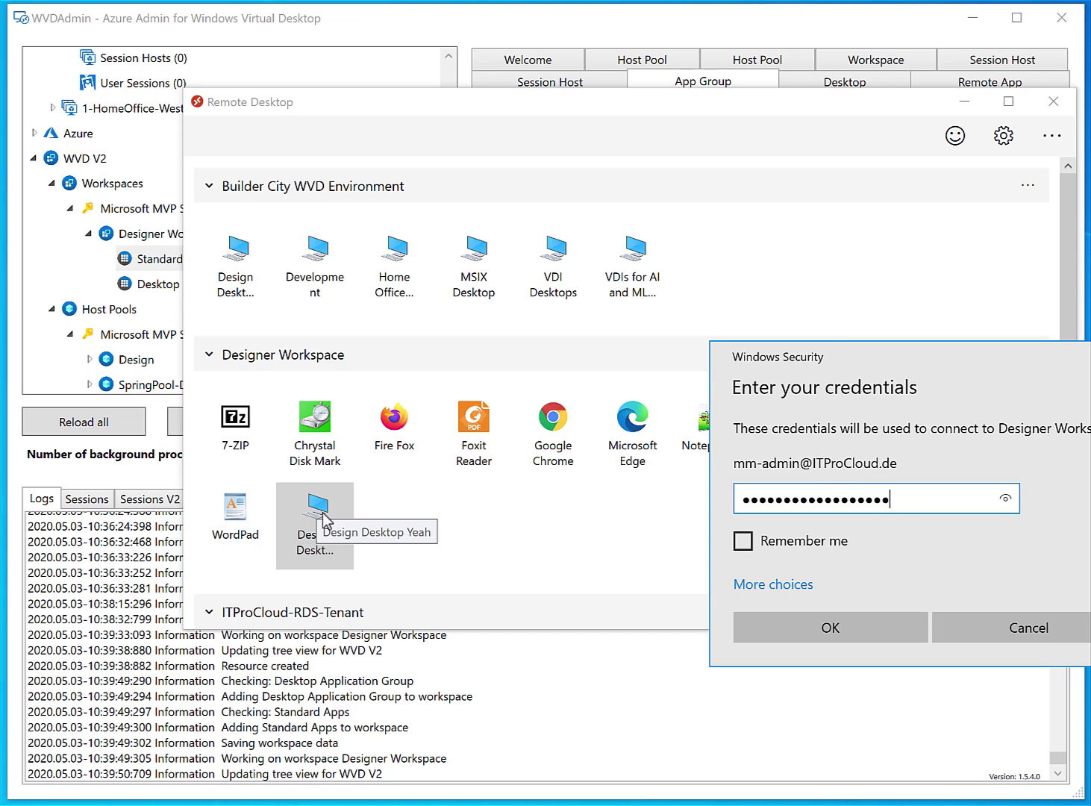
{"action": "left_click", "coordinate": [819, 627]}
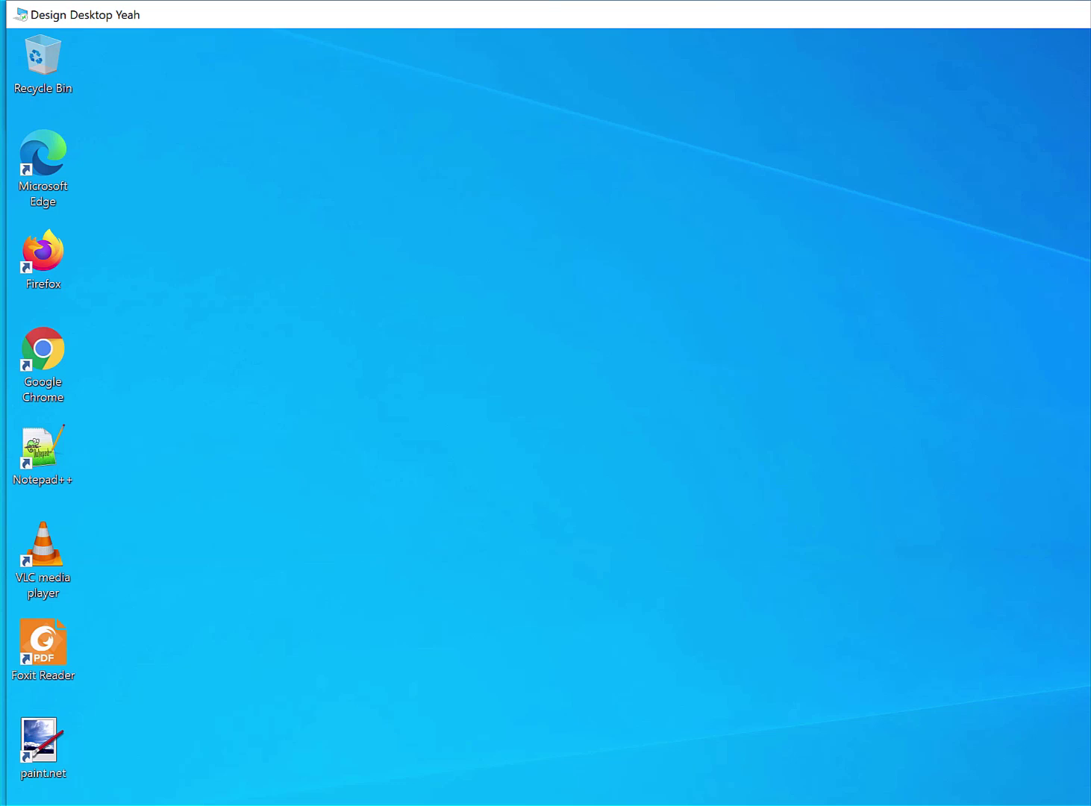
Resize and move the Design Desktop Yeah session window, and dismiss the disconnection message covering it.
{"action": "left_click_drag", "start_coordinate": [821, 735], "coordinate": [896, 778]}
{"action": "left_click_drag", "start_coordinate": [213, 20], "coordinate": [283, 21]}
{"action": "left_click", "coordinate": [48, 29]}
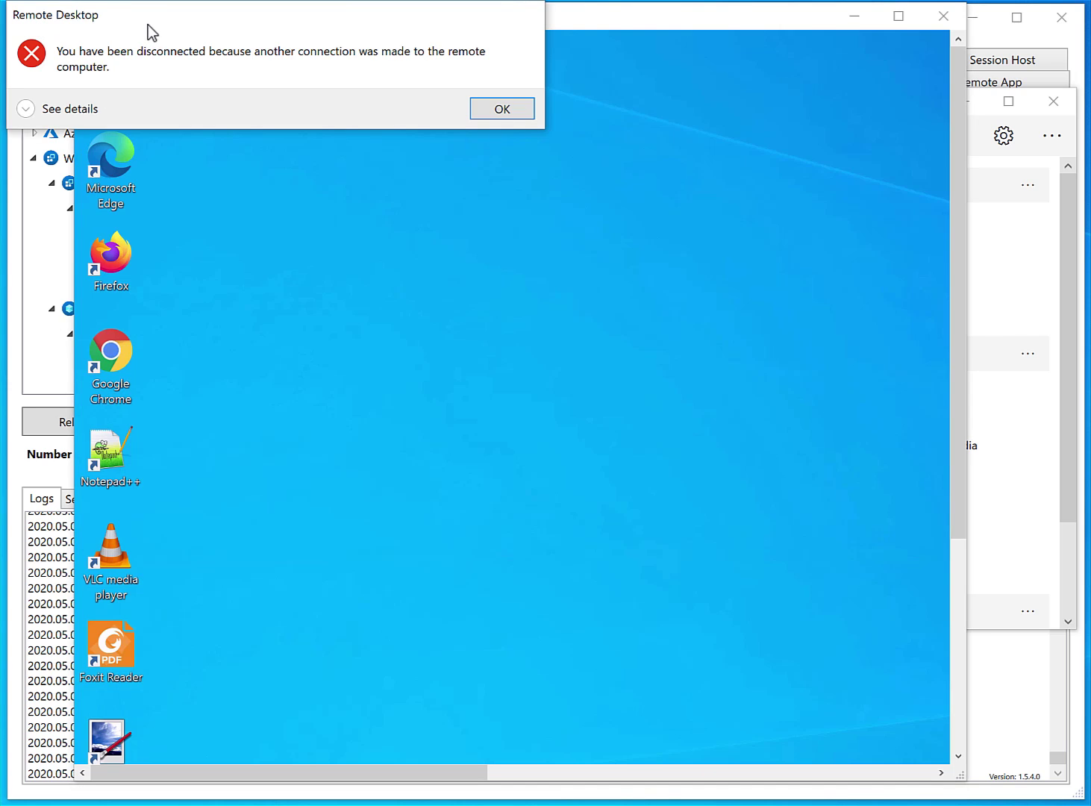
{"action": "left_click_drag", "start_coordinate": [147, 24], "coordinate": [196, 112]}
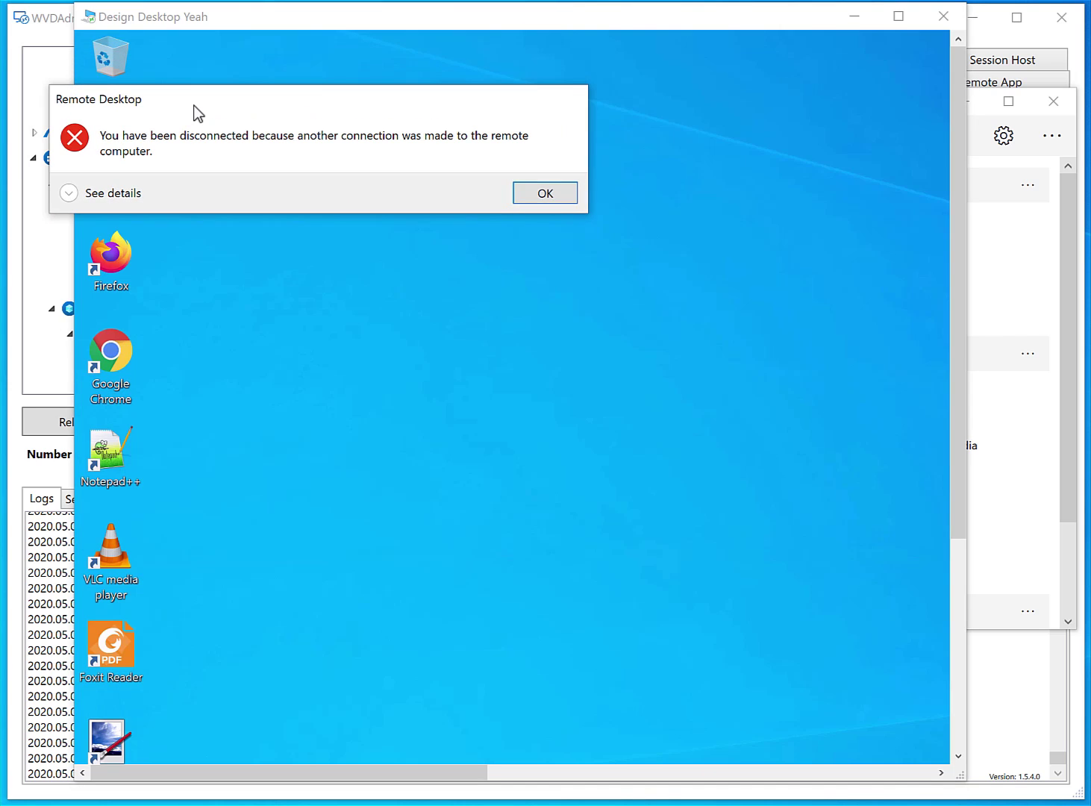
{"action": "left_click", "coordinate": [564, 200]}
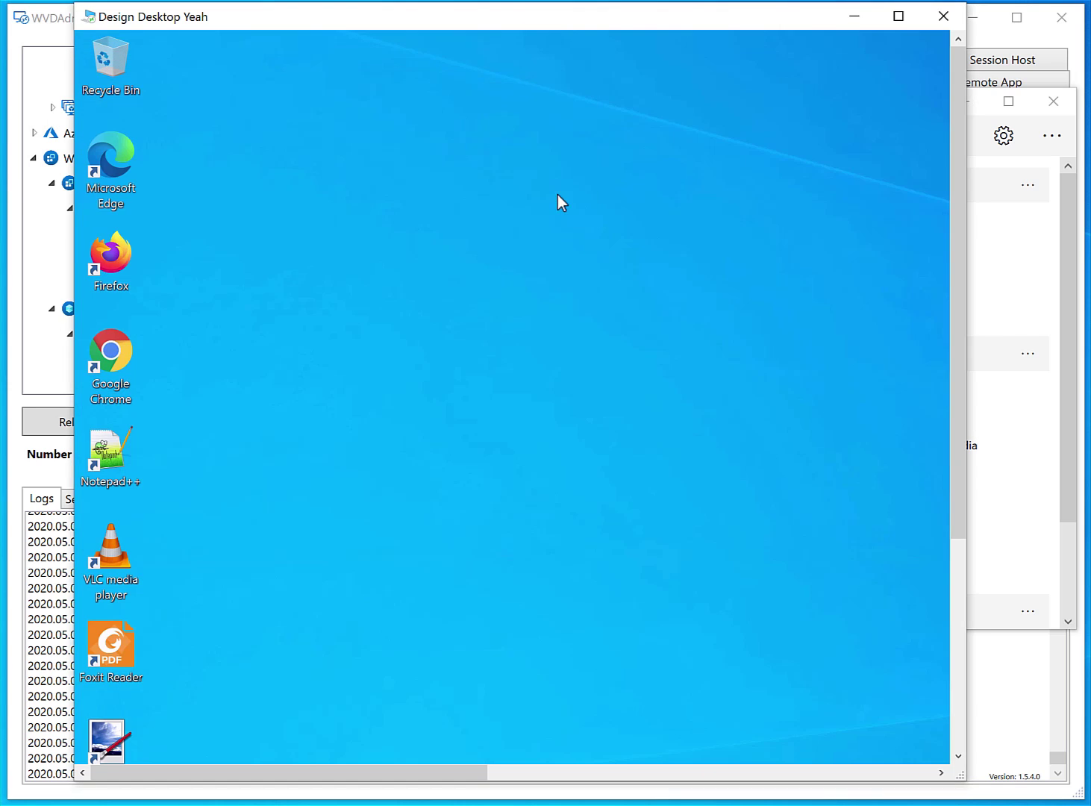
Log off from the Design Desktop Yeah session with the logoff command and minimize the Remote Desktop client.
{"action": "left_click", "coordinate": [957, 748]}
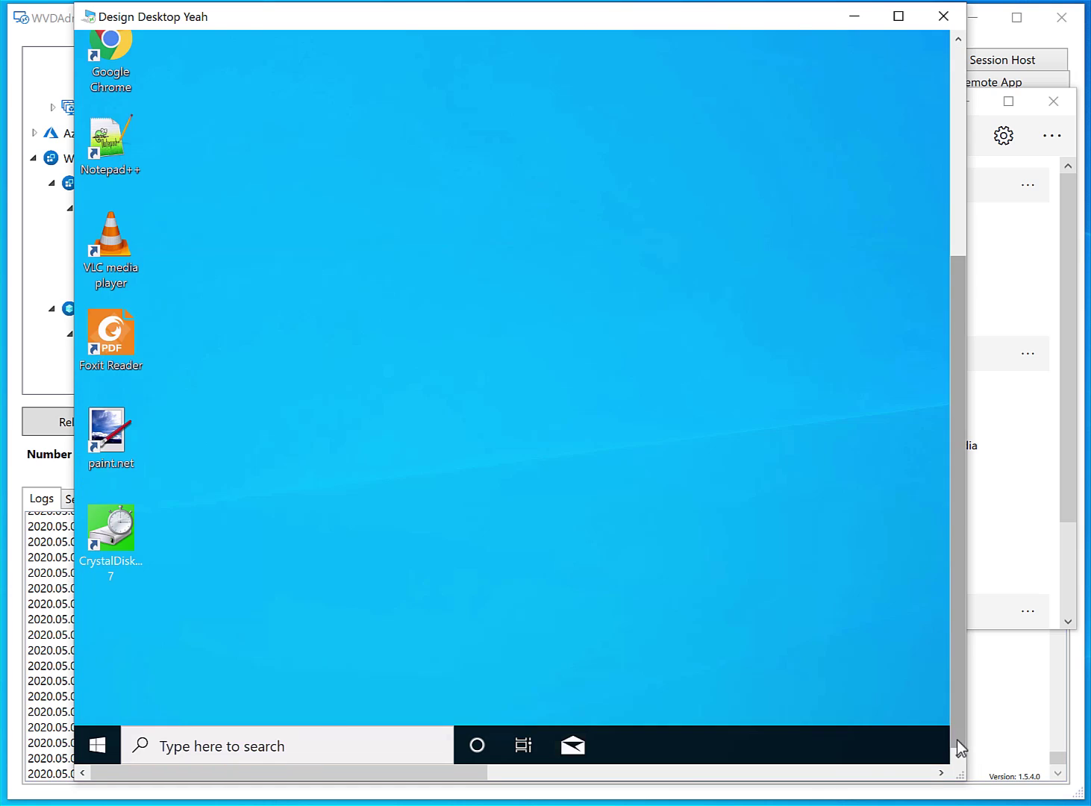
{"action": "left_click", "coordinate": [81, 745]}
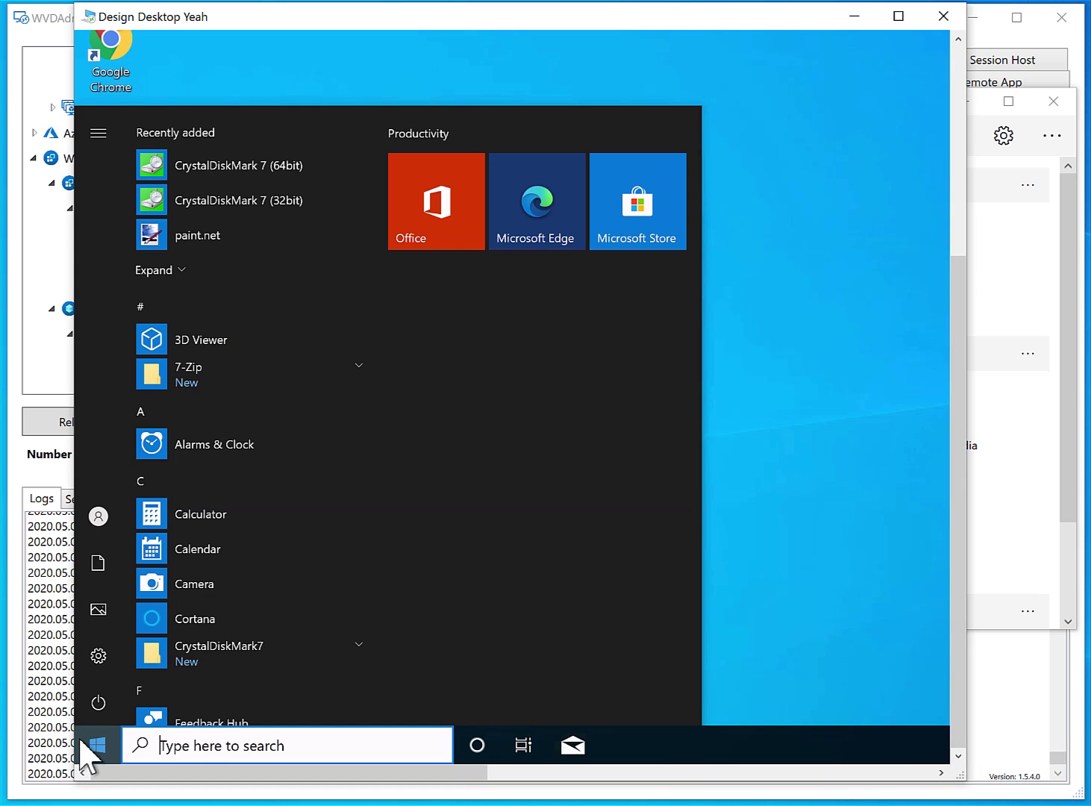
{"action": "left_click", "coordinate": [96, 704]}
{"action": "left_click", "coordinate": [190, 747]}
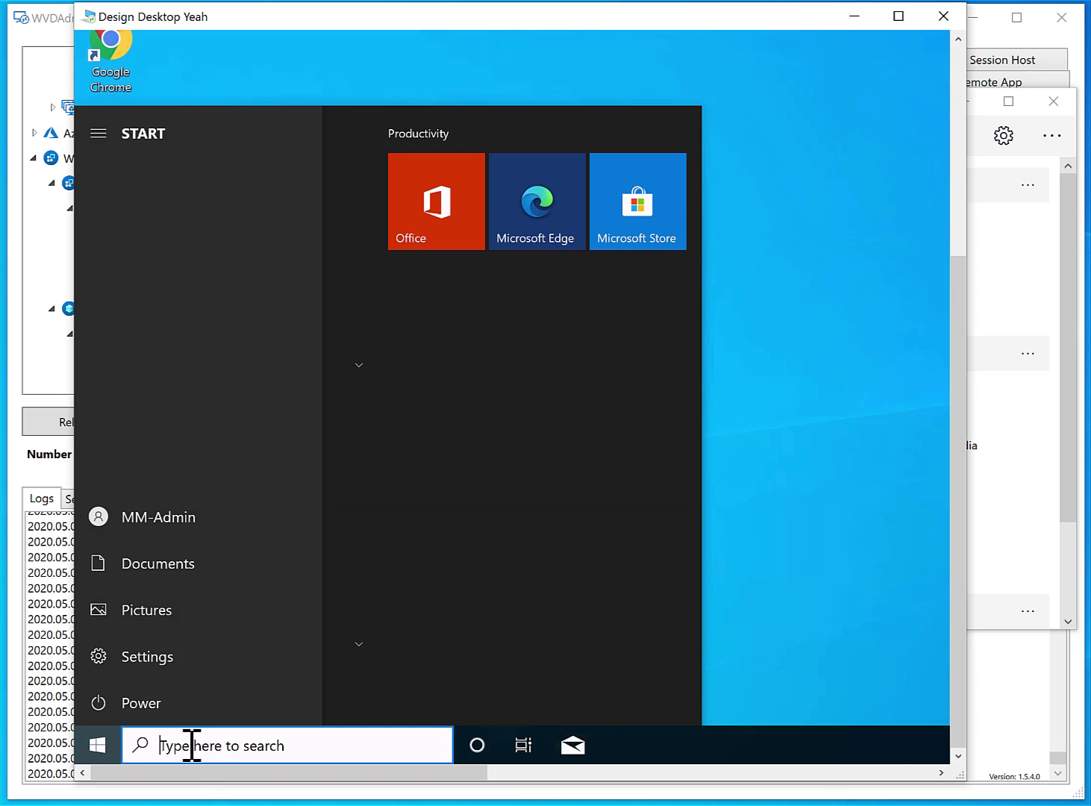
{"action": "type", "text": "logoff"}
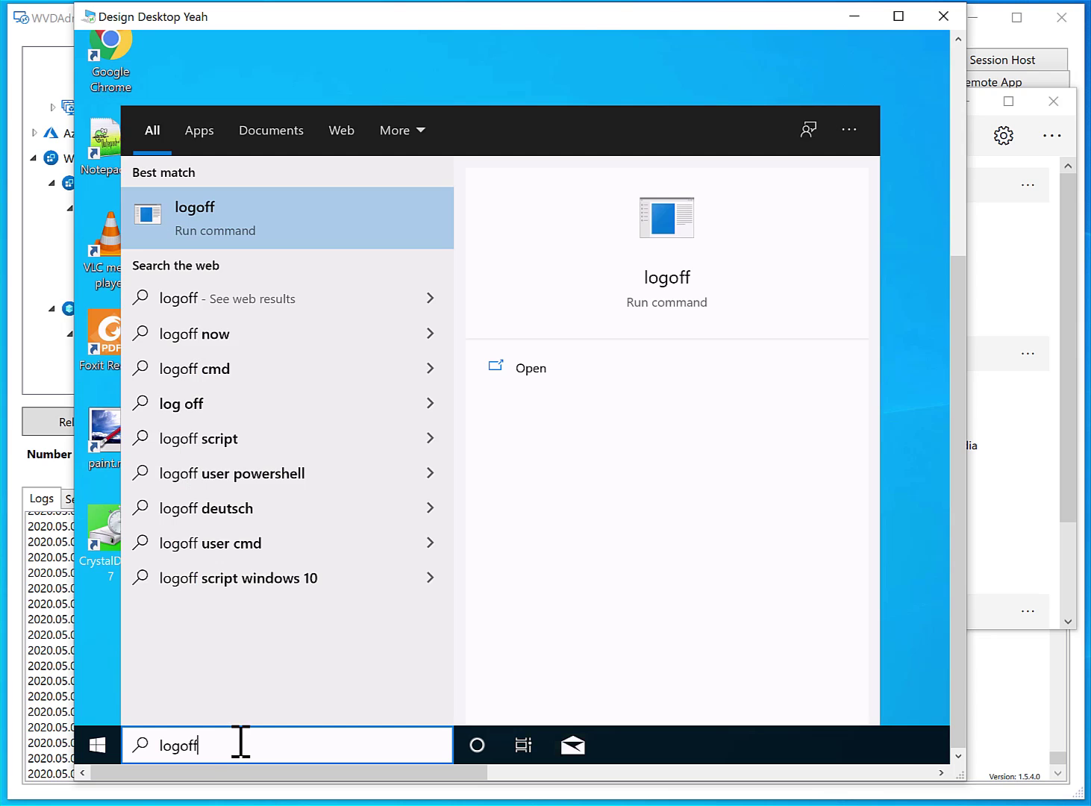
{"action": "left_click", "coordinate": [222, 222]}
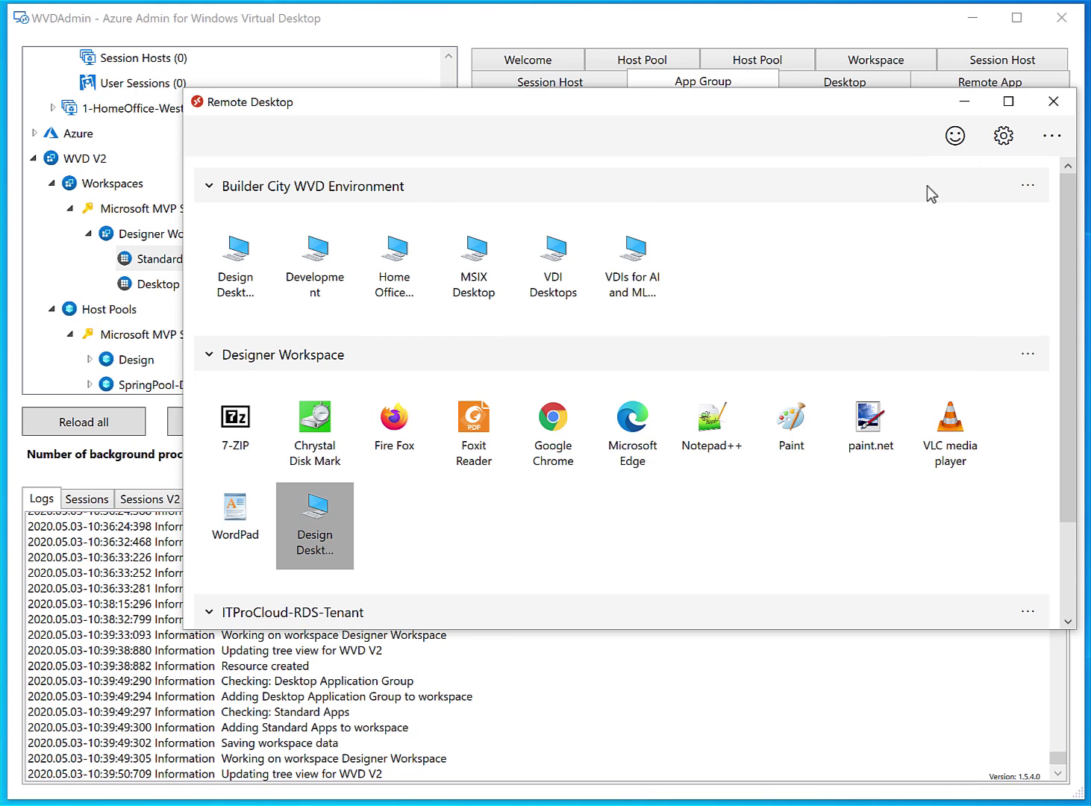
{"action": "left_click", "coordinate": [964, 101]}
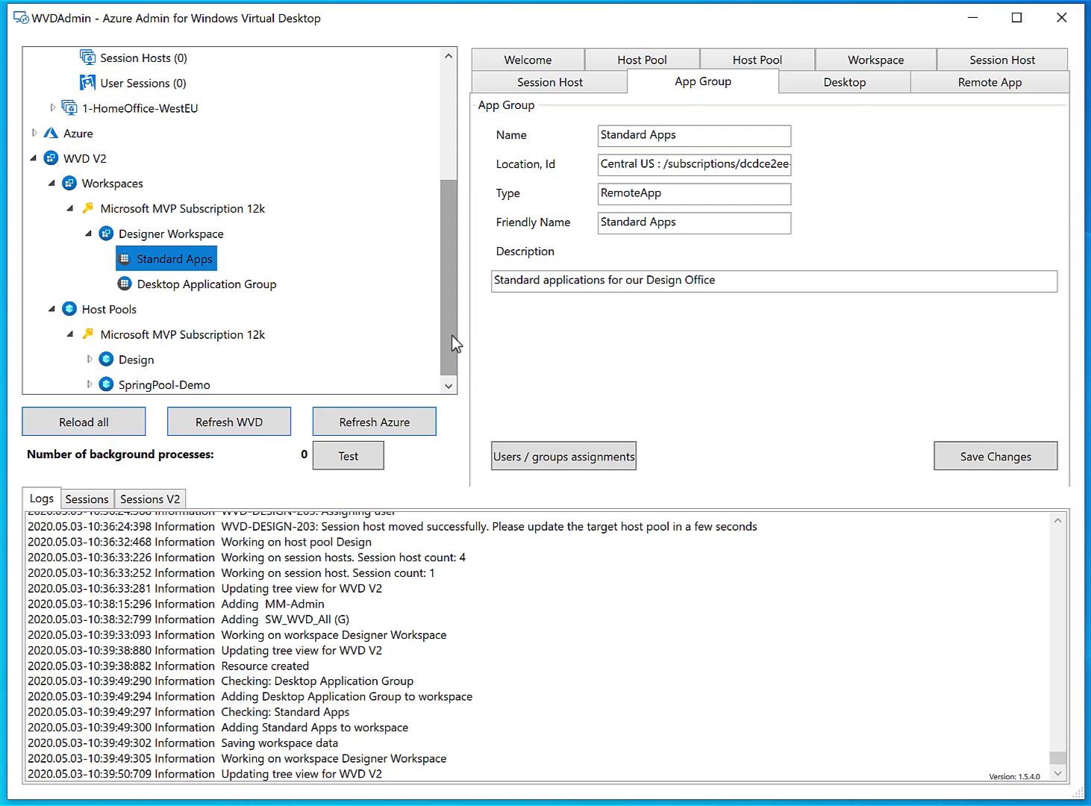
Collapse the WVD V2 workspaces and host pools and the Builder City Design pool, and expand the VDI pool's session hosts.
{"action": "left_click_drag", "start_coordinate": [452, 336], "coordinate": [452, 329]}
{"action": "left_click", "coordinate": [68, 343]}
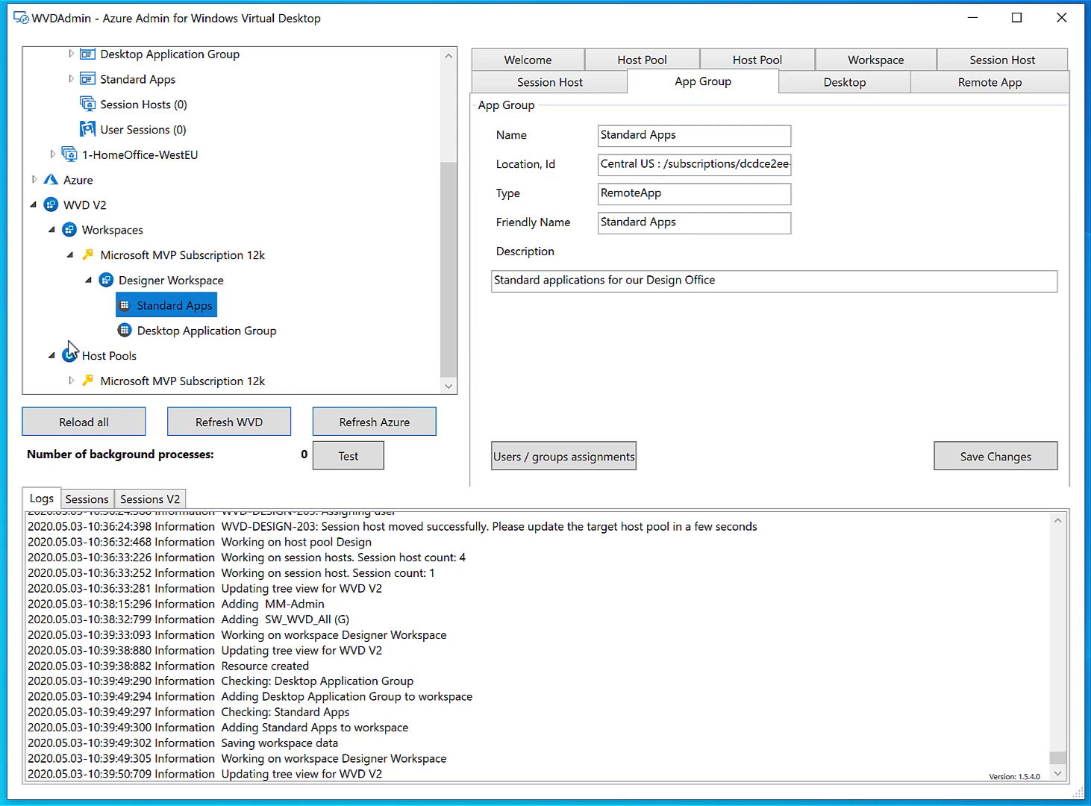
{"action": "left_click", "coordinate": [52, 356]}
{"action": "left_click", "coordinate": [51, 255]}
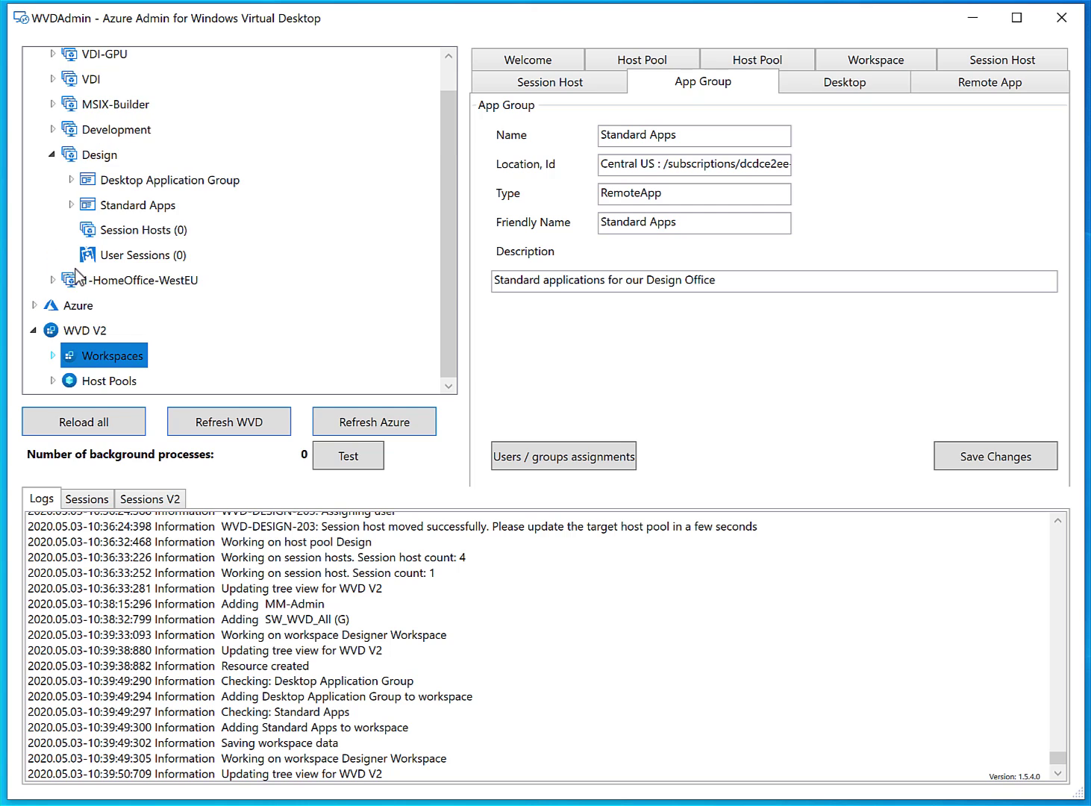
{"action": "left_click_drag", "start_coordinate": [447, 282], "coordinate": [459, 247]}
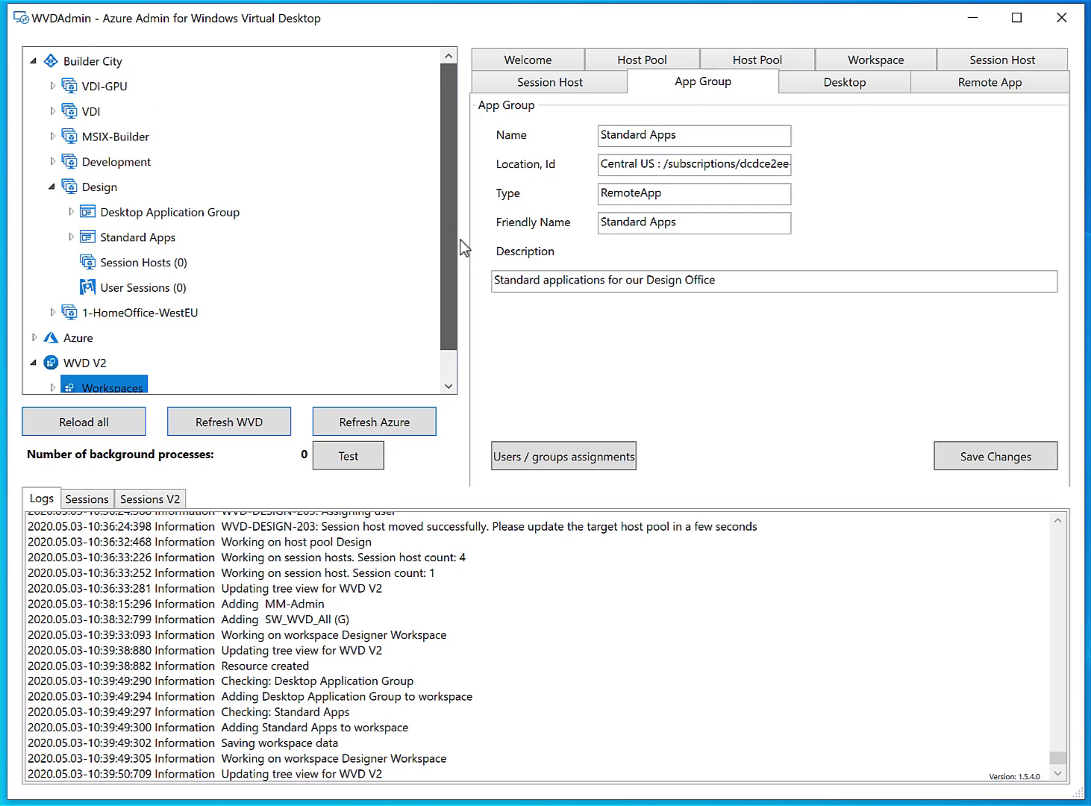
{"action": "left_click", "coordinate": [52, 187]}
{"action": "left_click", "coordinate": [52, 112]}
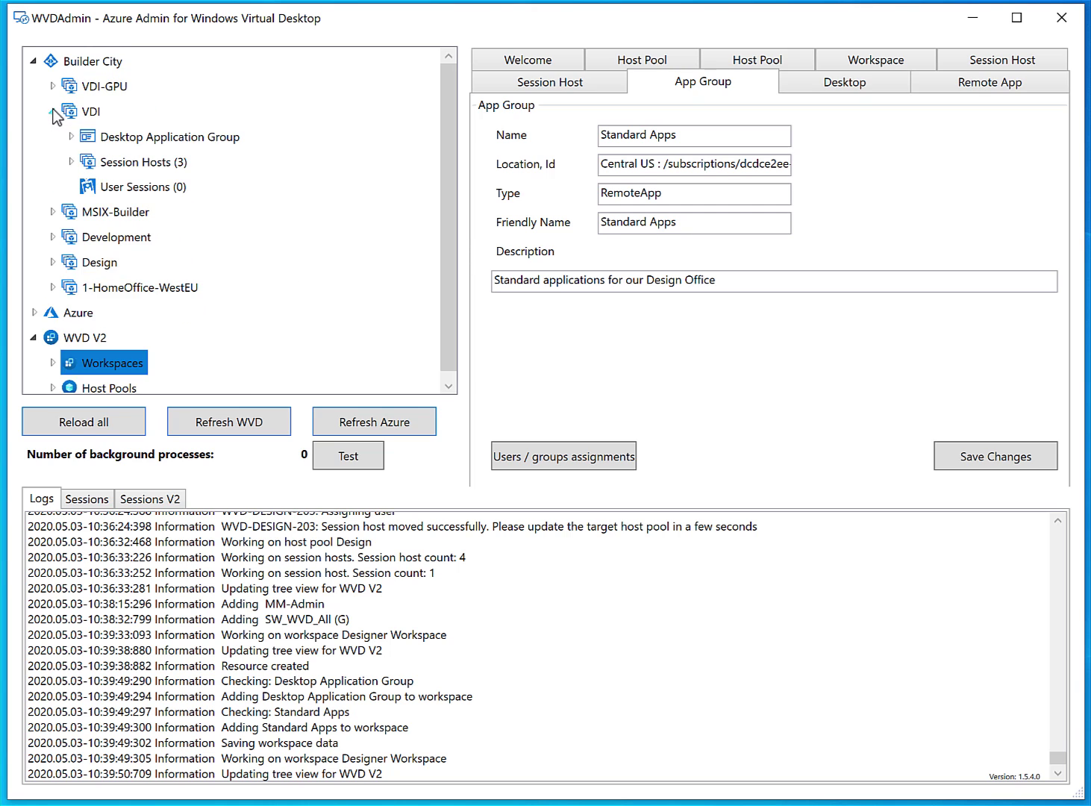
{"action": "left_click", "coordinate": [131, 164]}
{"action": "left_click", "coordinate": [71, 162]}
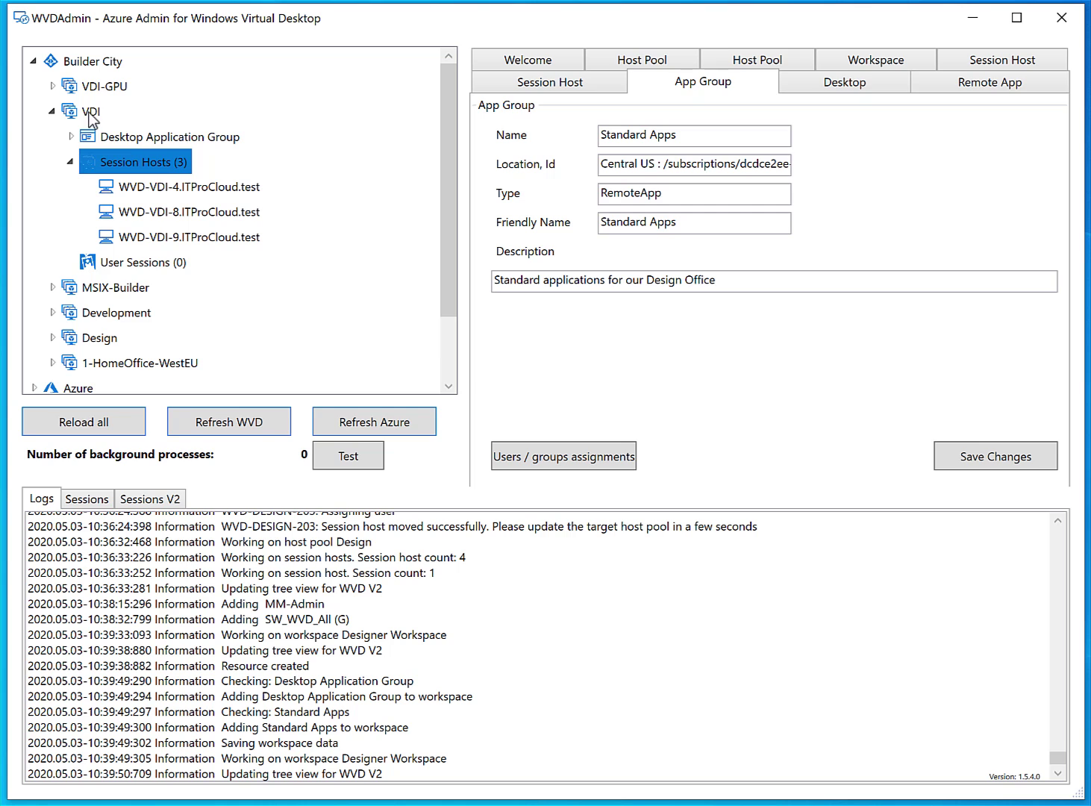
Examine the assigned users of session hosts WVD-VDI-4, WVD-VDI-8 and WVD-VDI-9.
{"action": "left_click", "coordinate": [195, 188]}
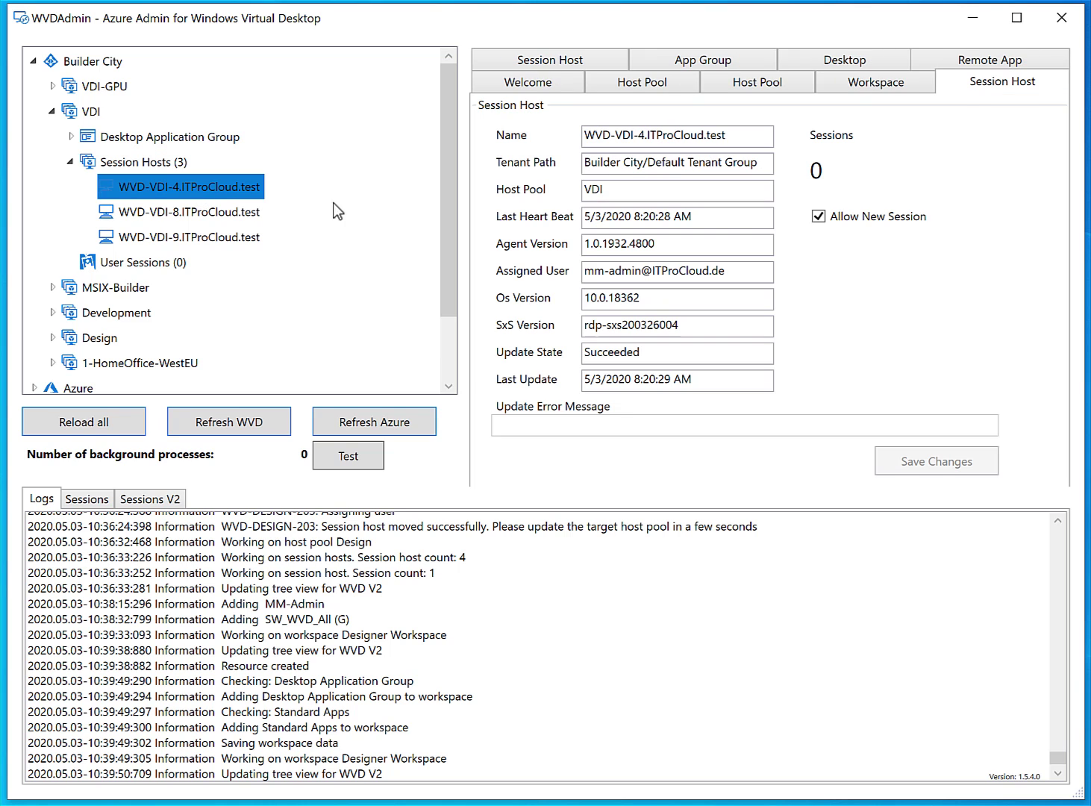
{"action": "left_click_drag", "start_coordinate": [590, 272], "coordinate": [728, 271]}
{"action": "left_click", "coordinate": [216, 215]}
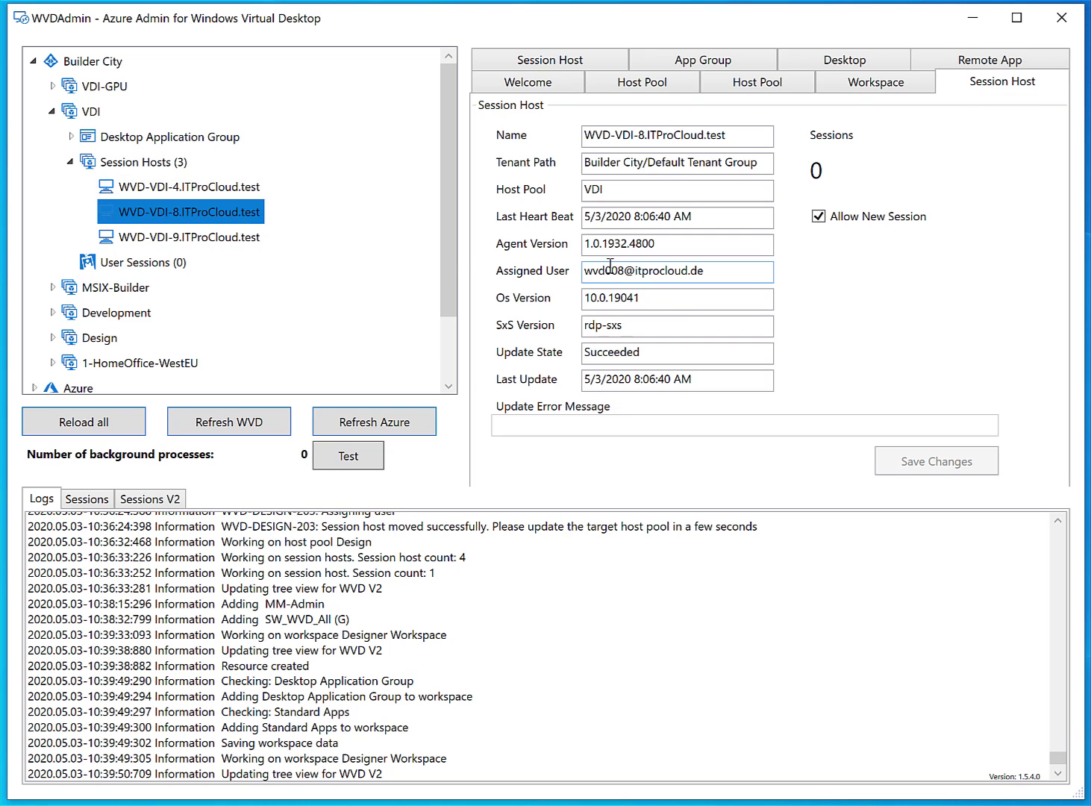
{"action": "left_click", "coordinate": [223, 237]}
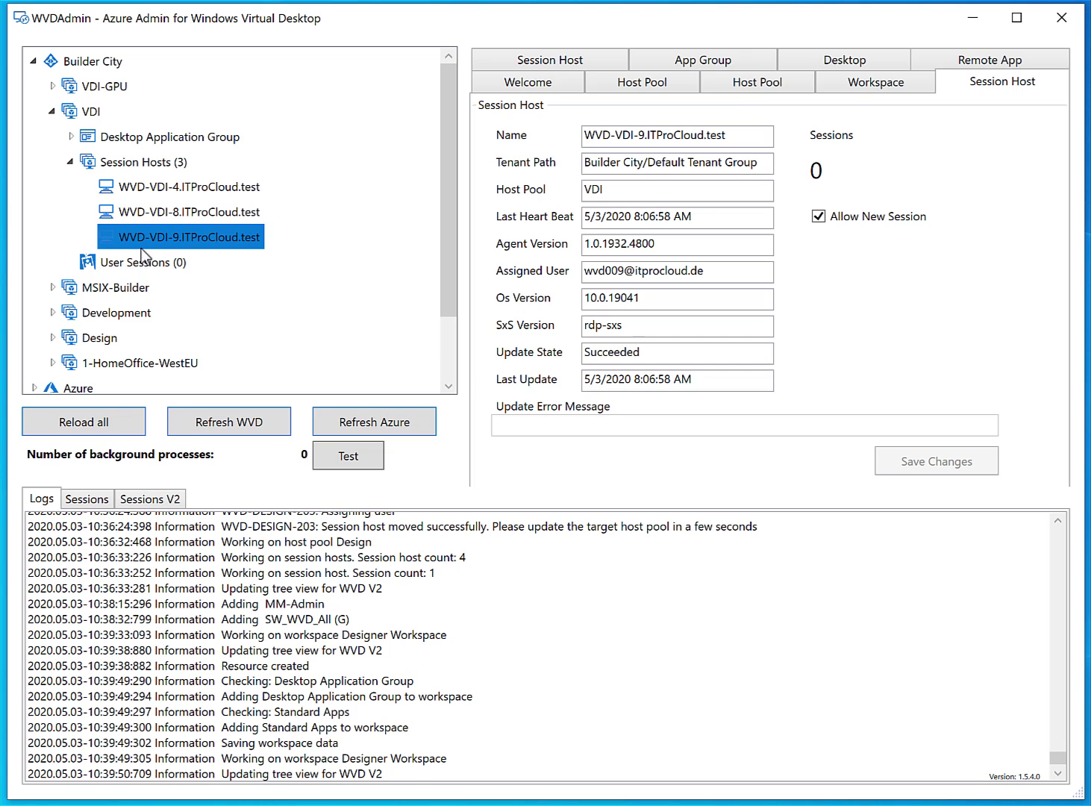
{"action": "left_click", "coordinate": [156, 213]}
{"action": "left_click", "coordinate": [156, 191]}
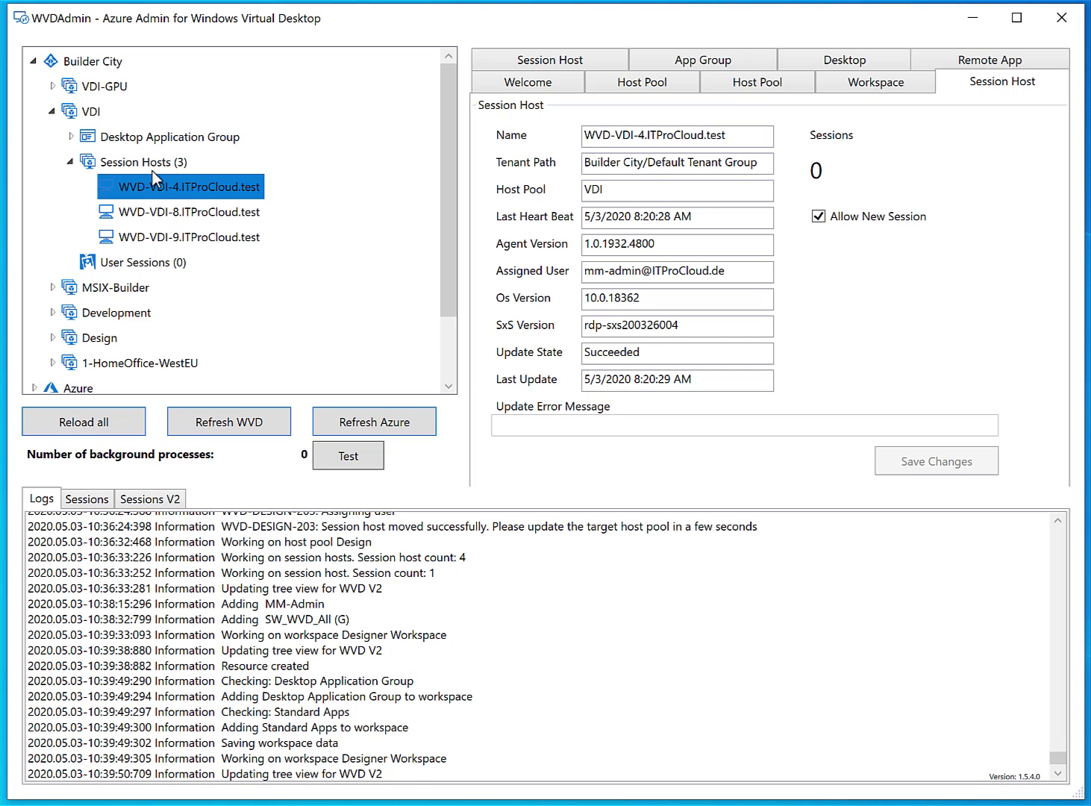
Migrate the VDI host pool settings to WVD Spring Update as VDI in resource group WVD.Design2 of Microsoft MVP Subscription 12k, located in Central US.
{"action": "left_click", "coordinate": [145, 160]}
{"action": "left_click", "coordinate": [91, 111]}
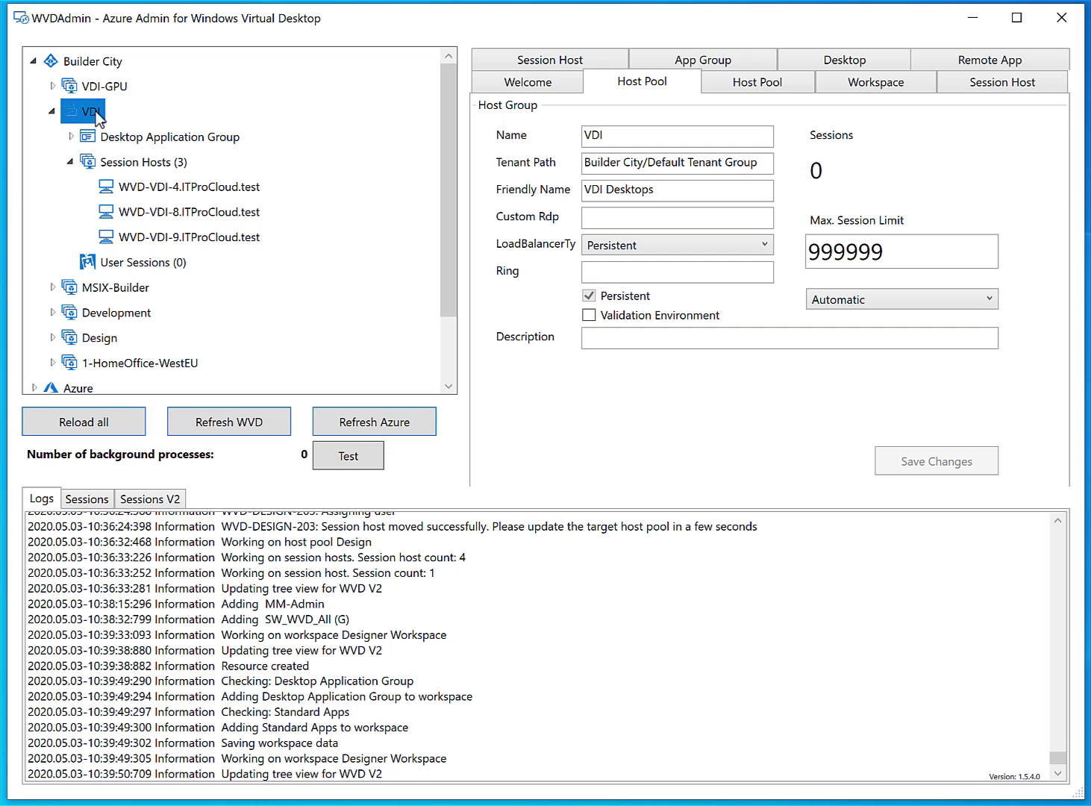
{"action": "right_click", "coordinate": [96, 112]}
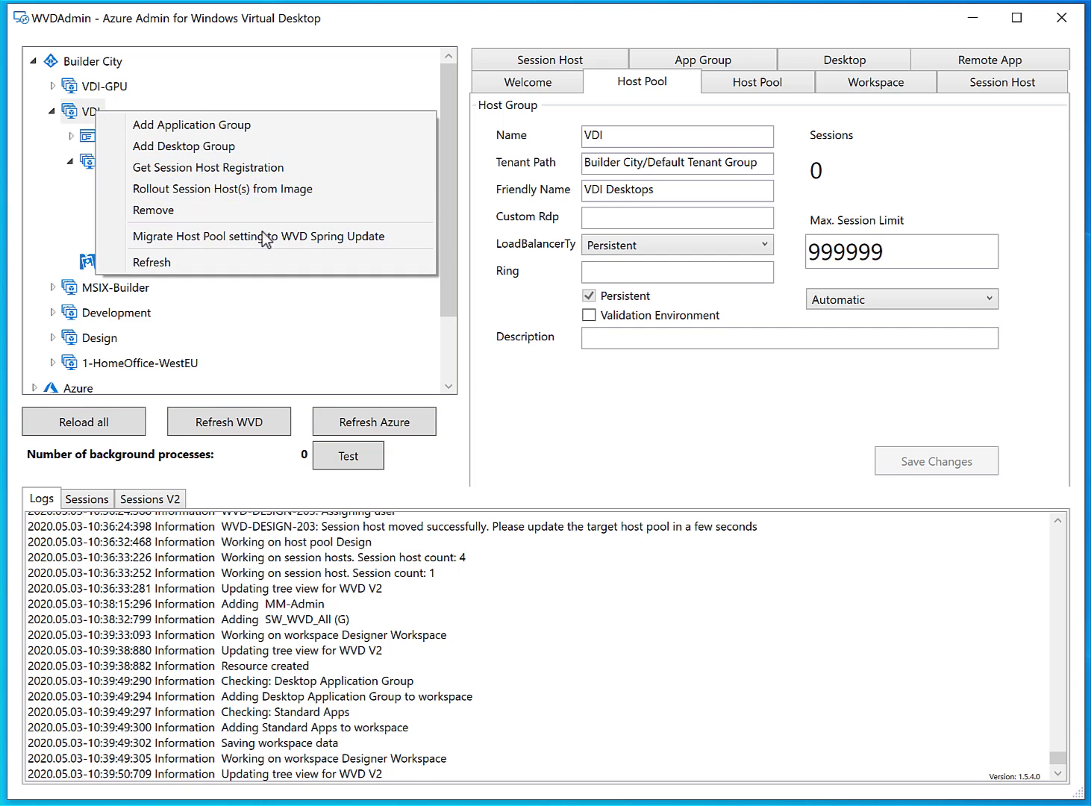
{"action": "left_click", "coordinate": [345, 236]}
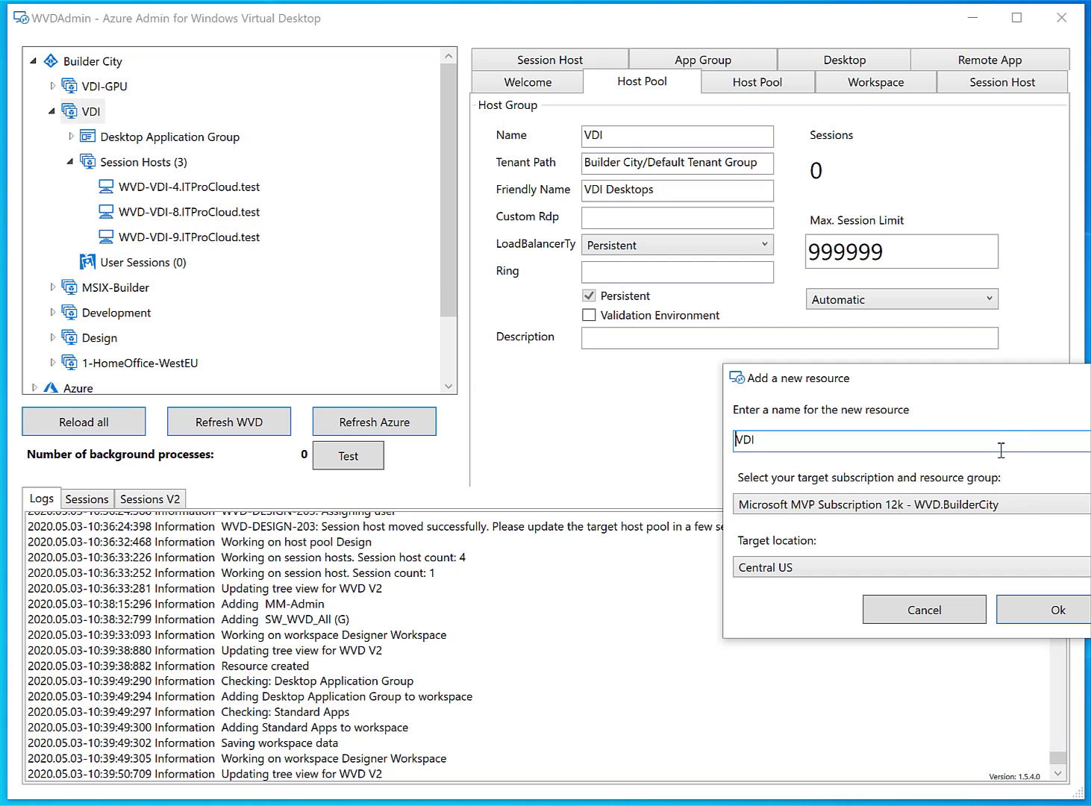
{"action": "left_click", "coordinate": [1072, 507]}
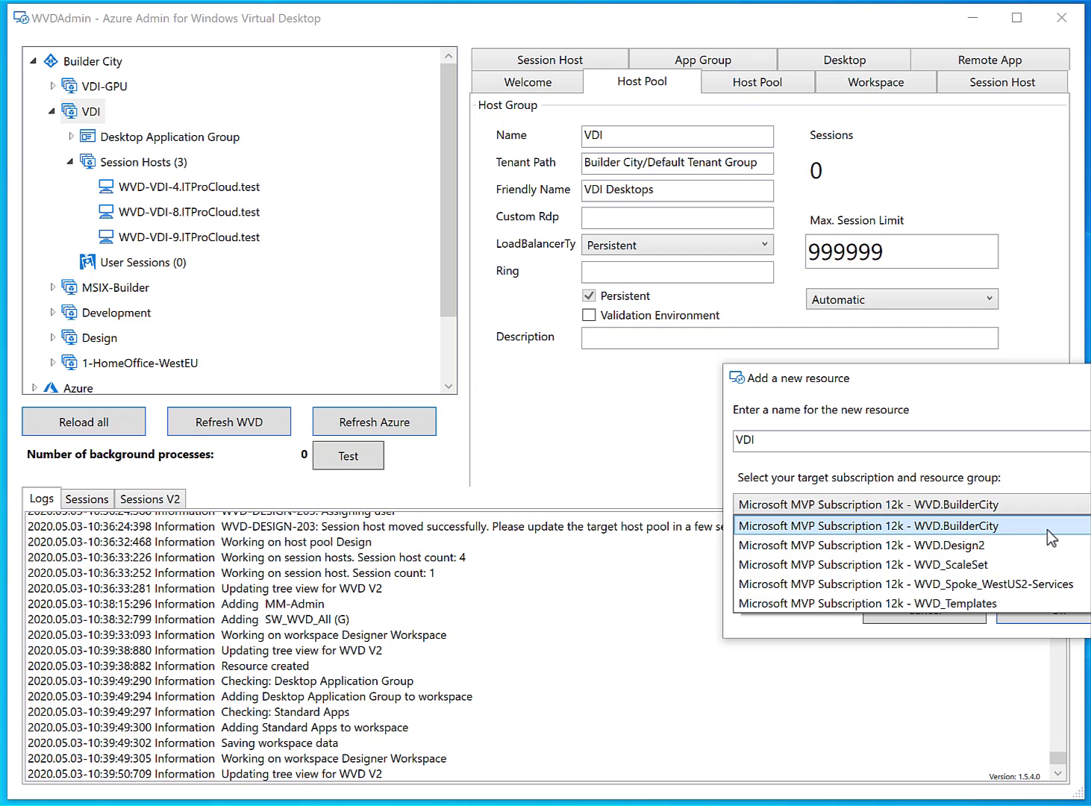
{"action": "left_click", "coordinate": [1044, 549]}
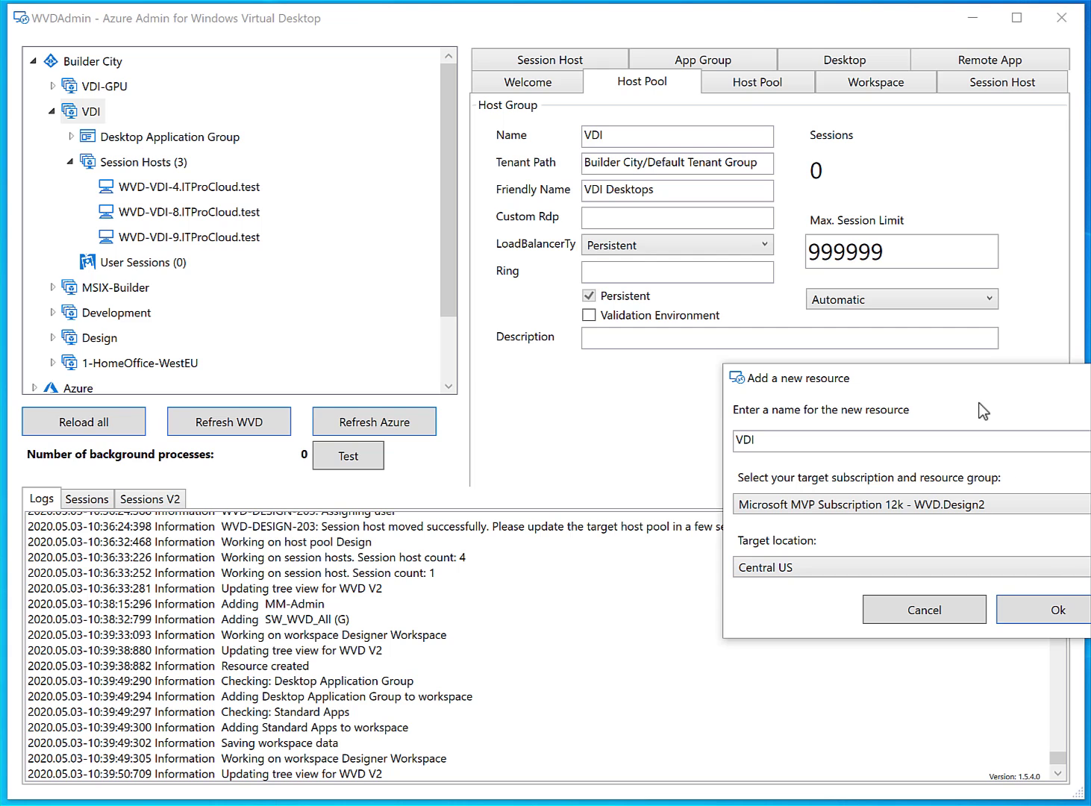
{"action": "left_click_drag", "start_coordinate": [985, 375], "coordinate": [861, 379]}
{"action": "left_click", "coordinate": [944, 613]}
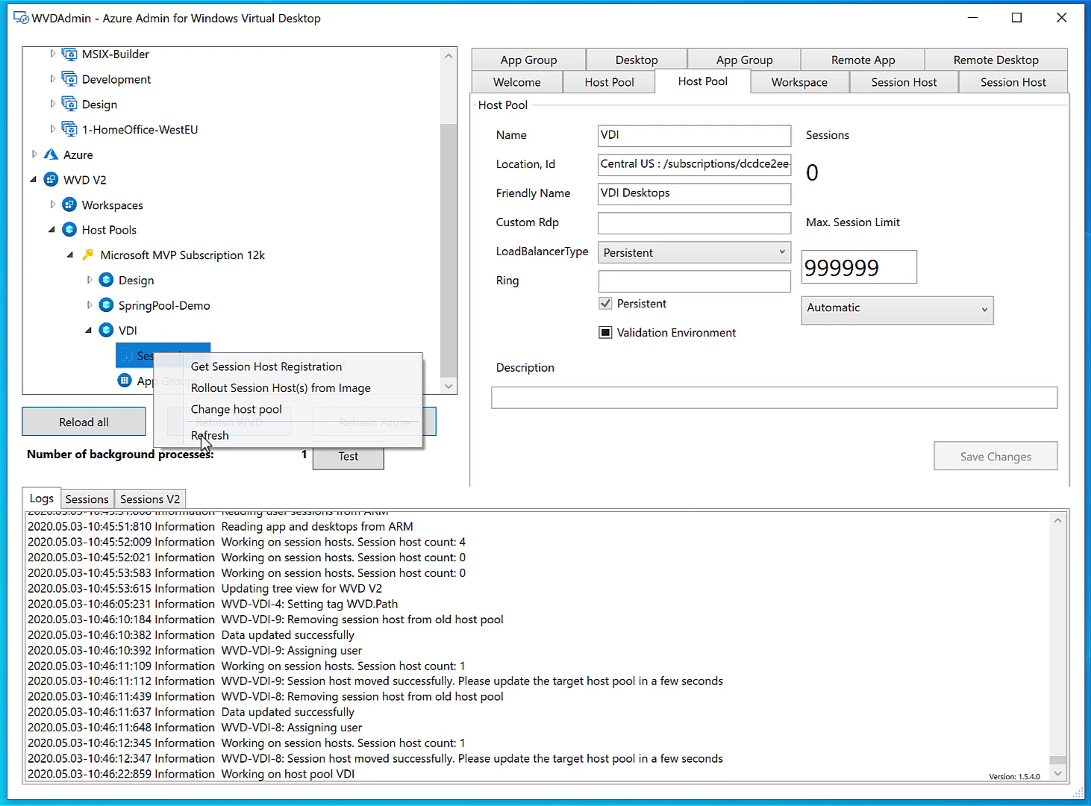
Refresh the migrated VDI pool's session hosts, then check the assigned user of WVD-VDI-4.ITProCloud.test and reload that host's details.
{"action": "left_click", "coordinate": [201, 435]}
{"action": "left_click", "coordinate": [110, 356]}
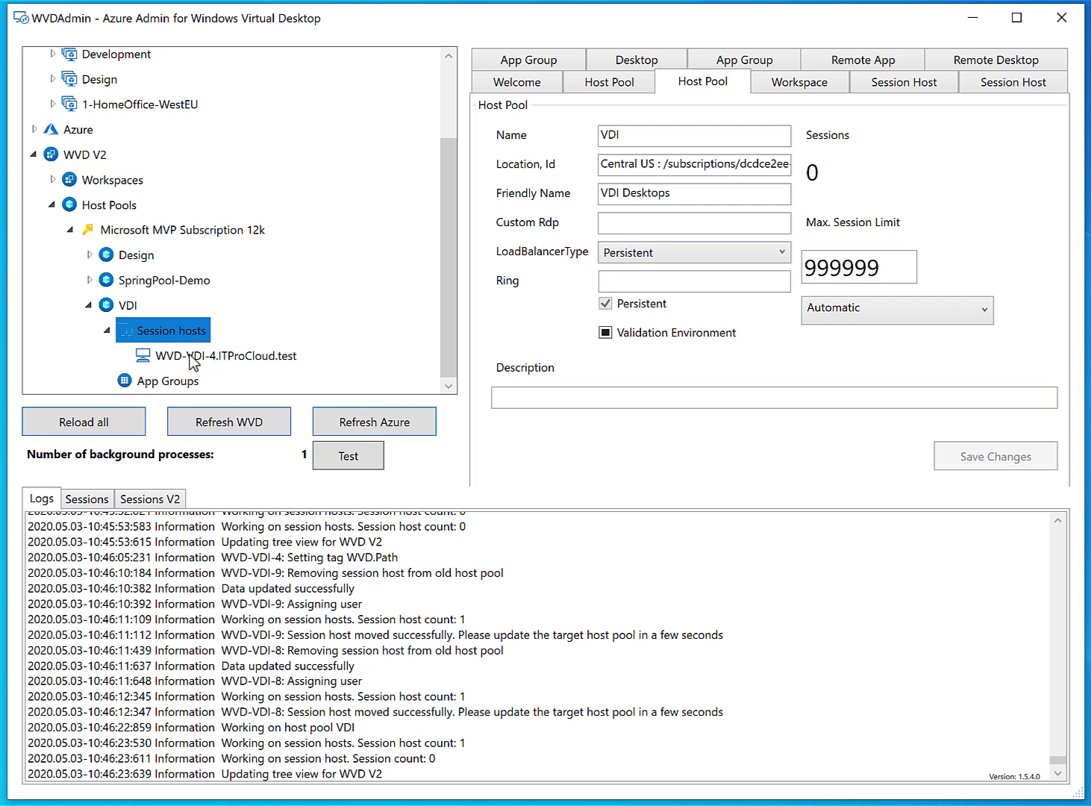
{"action": "left_click", "coordinate": [193, 359]}
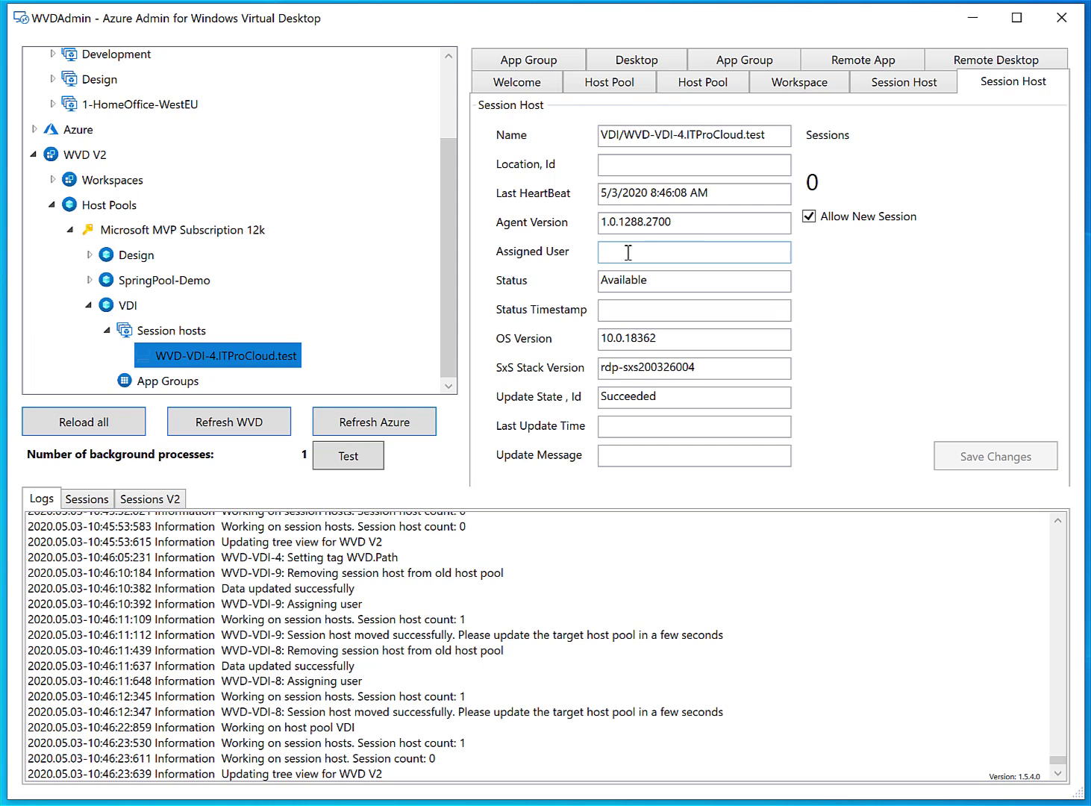
{"action": "right_click", "coordinate": [215, 357]}
{"action": "left_click", "coordinate": [278, 523]}
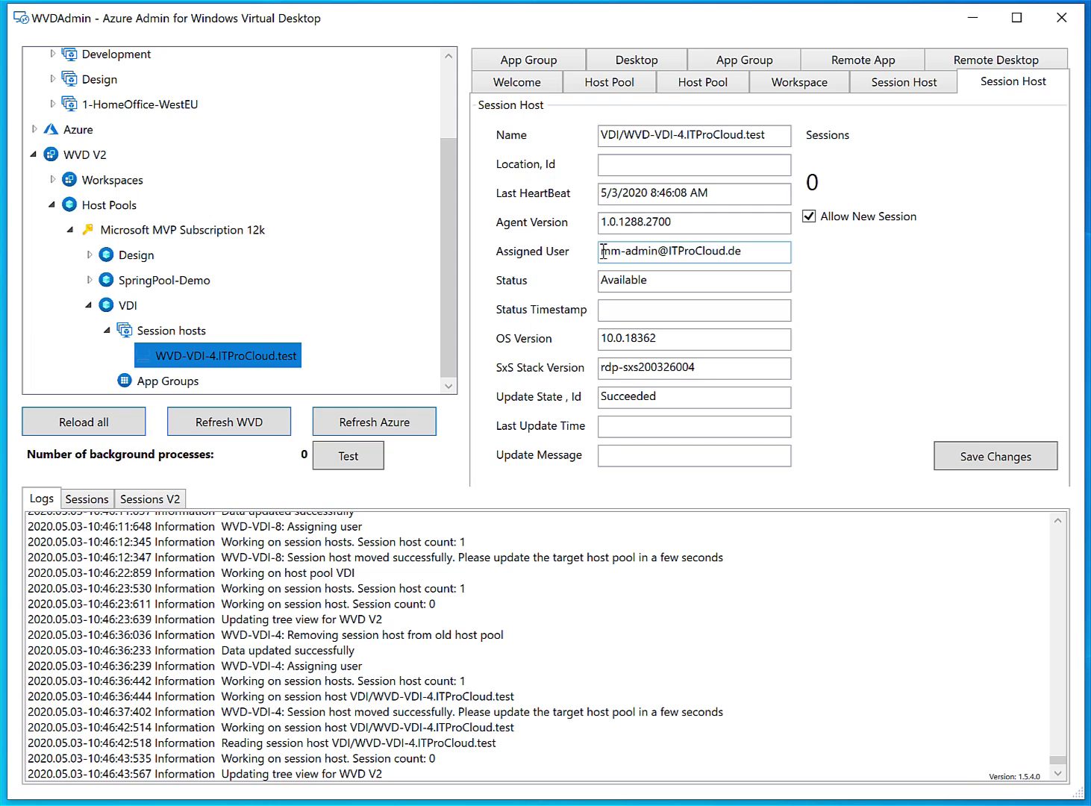
Refresh the VDI pool's session hosts once more and return to the Welcome page.
{"action": "right_click", "coordinate": [168, 334]}
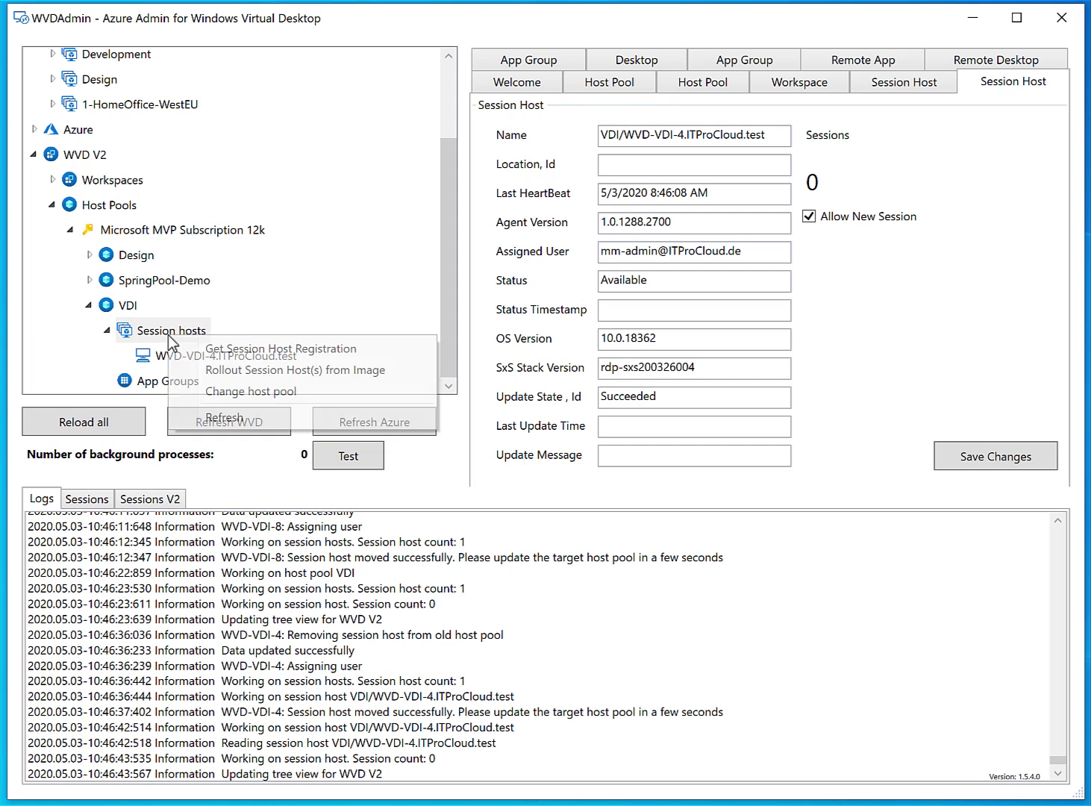
{"action": "left_click", "coordinate": [225, 417]}
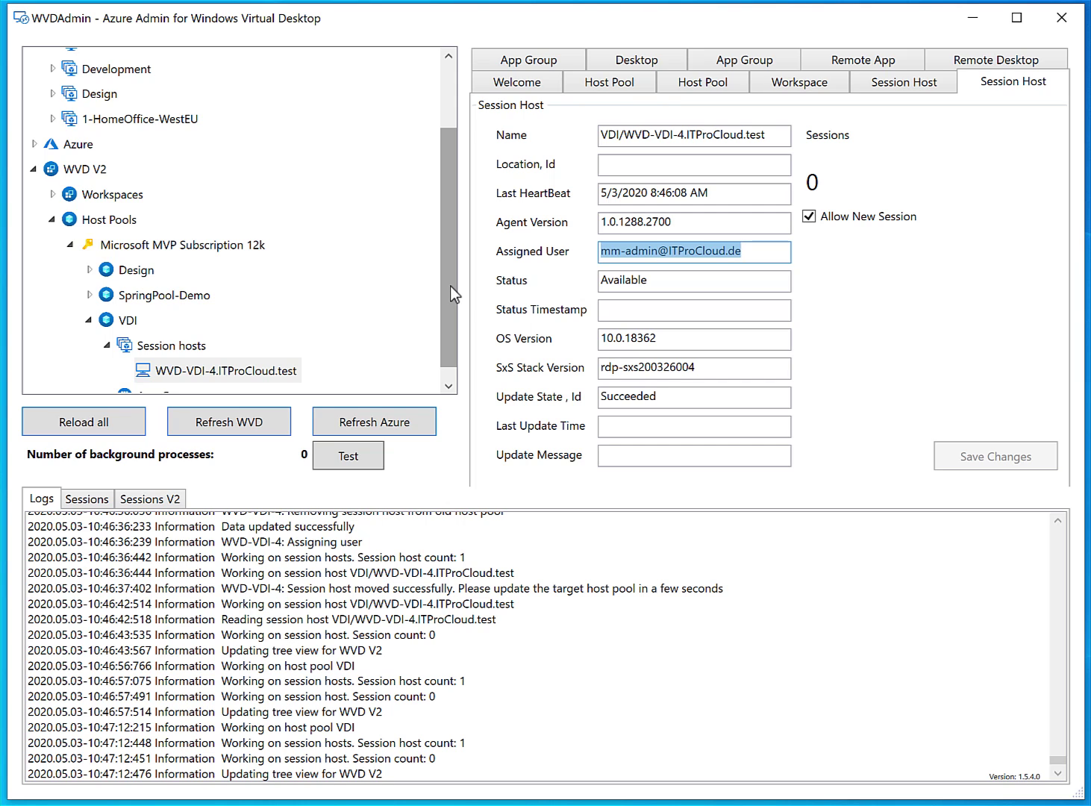
{"action": "left_click", "coordinate": [517, 84]}
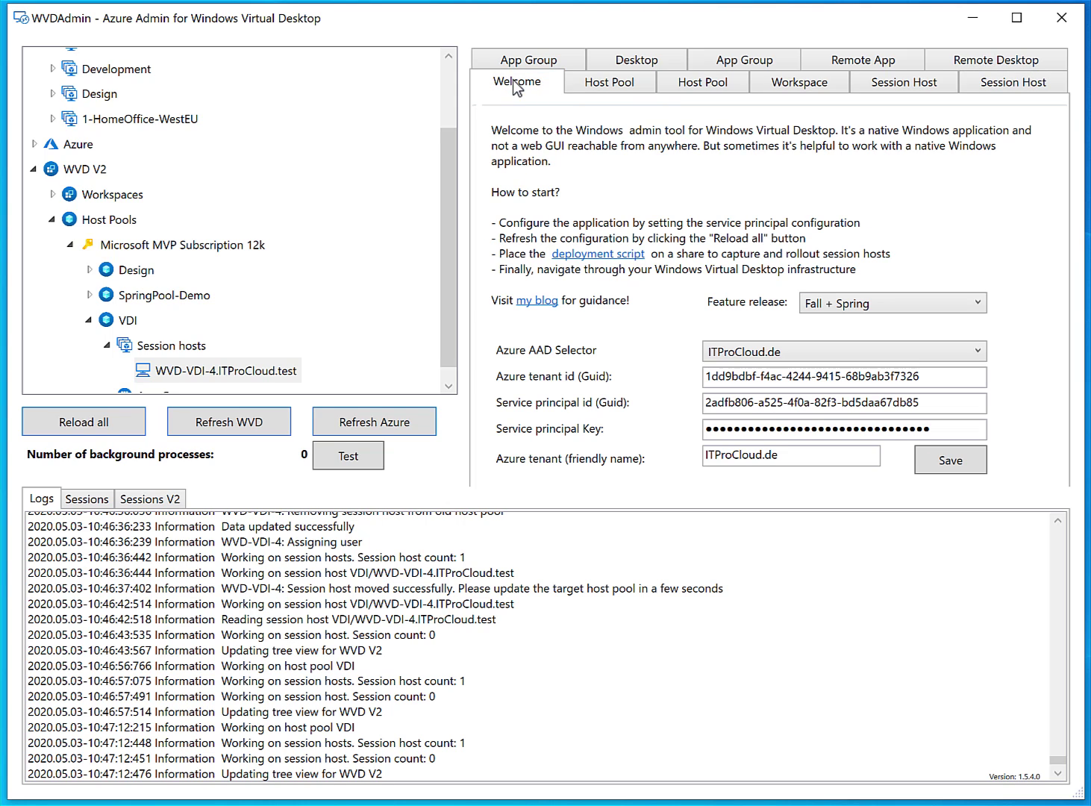